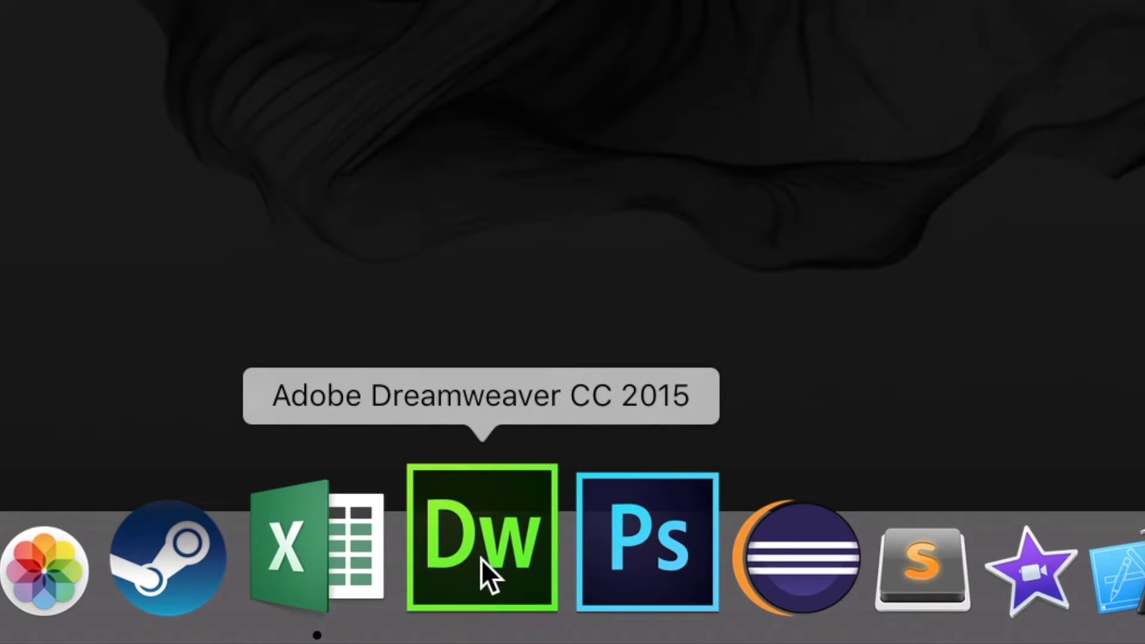
Launch Dreamweaver CC from the Dock after the intro title.
{"action": "left_click", "coordinate": [481, 560]}
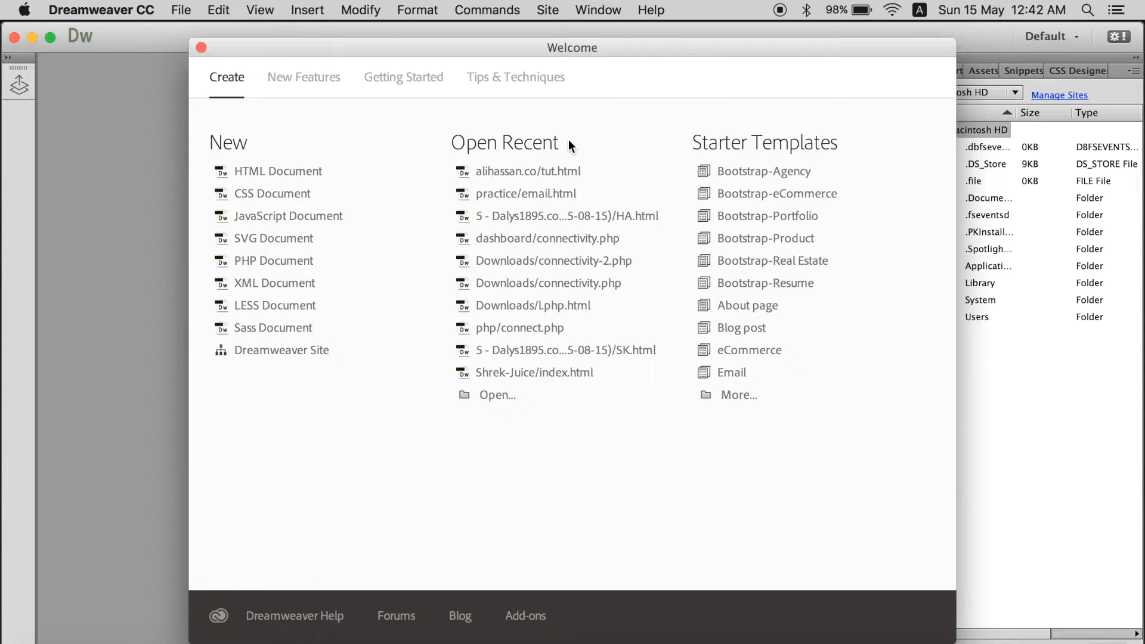
Close the Welcome screen, leaving the empty workspace and Files panel.
{"action": "left_click", "coordinate": [202, 48]}
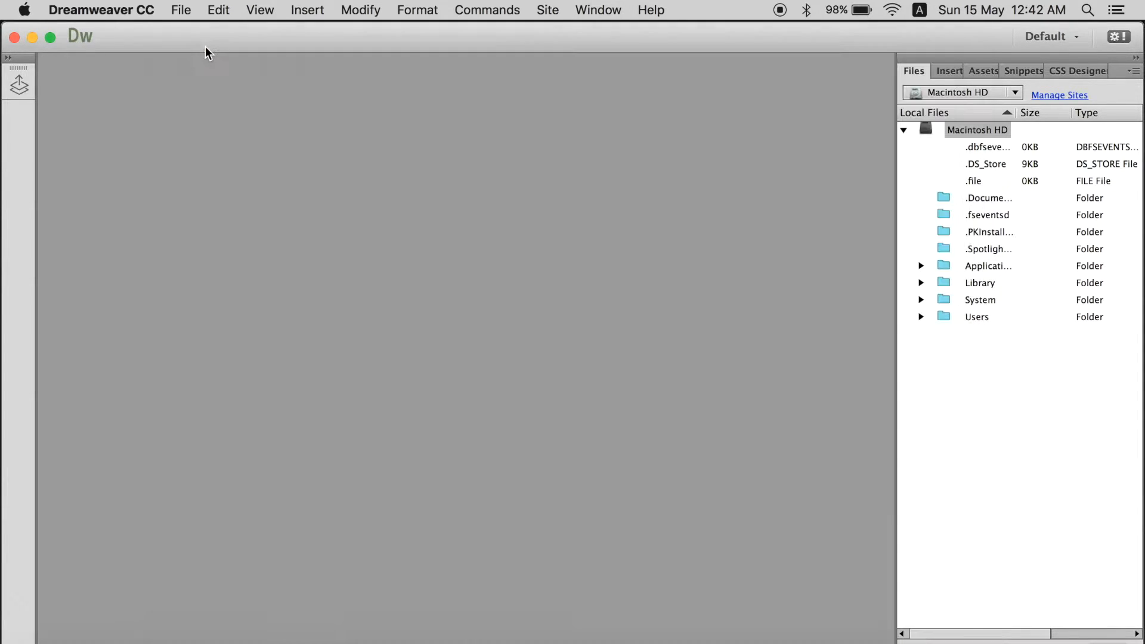
{"action": "left_click", "coordinate": [51, 39]}
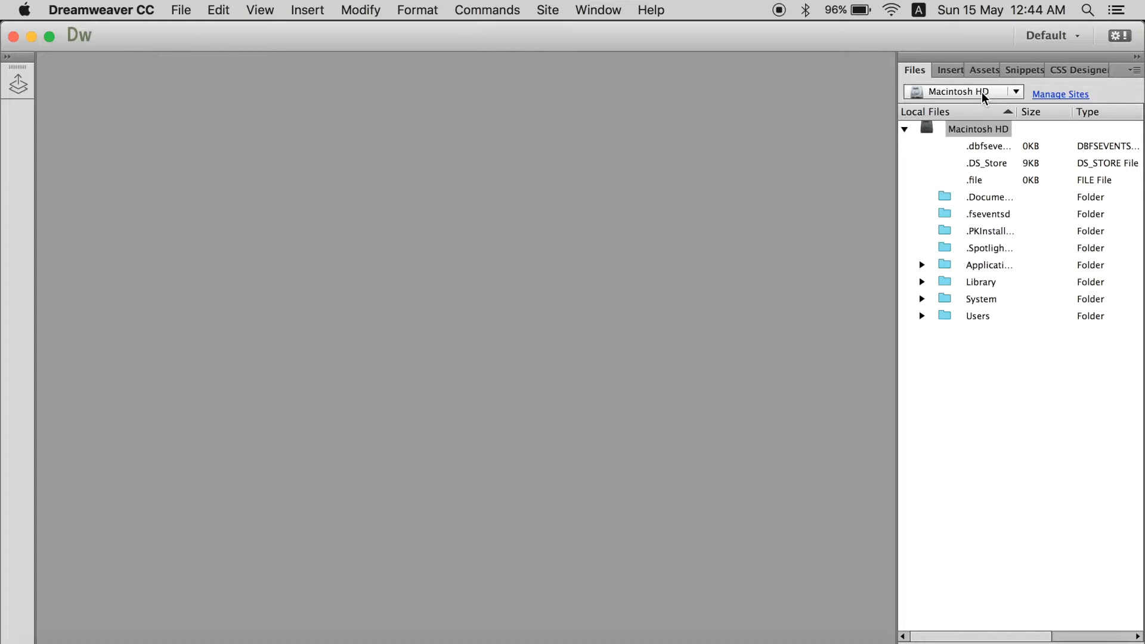
Show the Site menu's site management commands.
{"action": "left_click", "coordinate": [550, 11]}
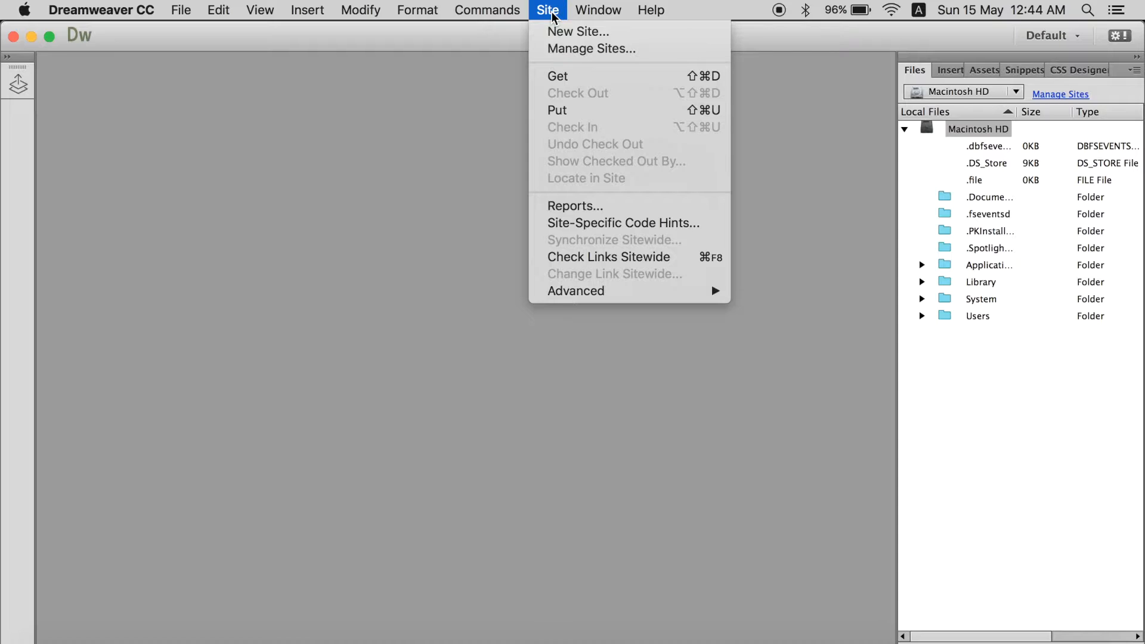
Create a new site named Tutorial with Documents as its local site folder.
{"action": "left_click", "coordinate": [578, 31]}
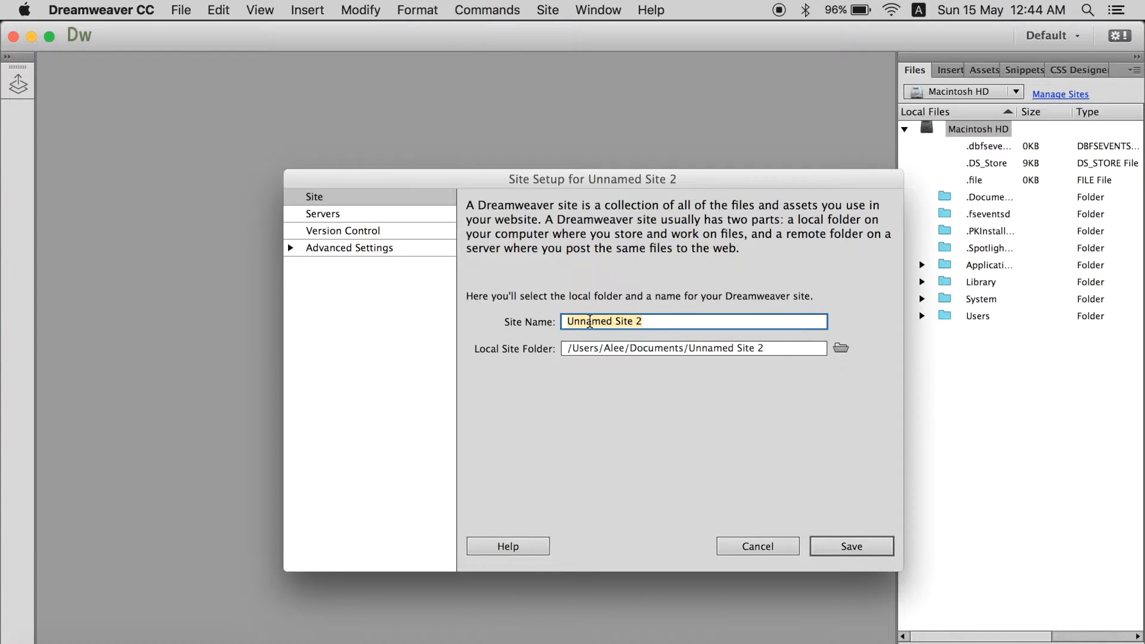
{"action": "type", "text": "Tutoria"}
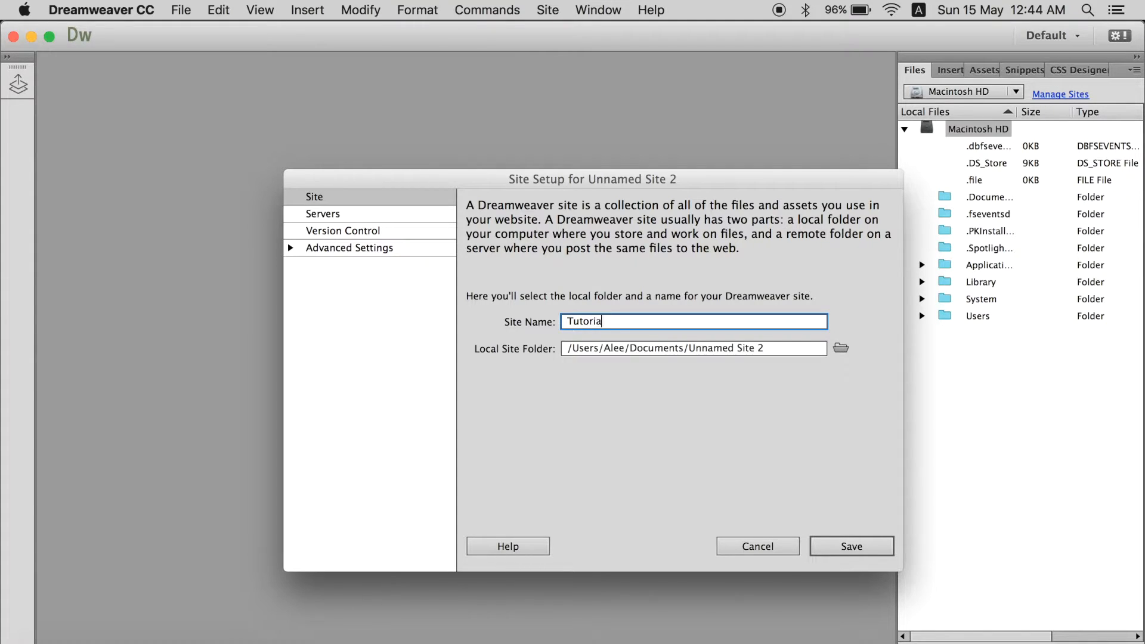
{"action": "type", "text": "l"}
{"action": "left_click", "coordinate": [841, 349]}
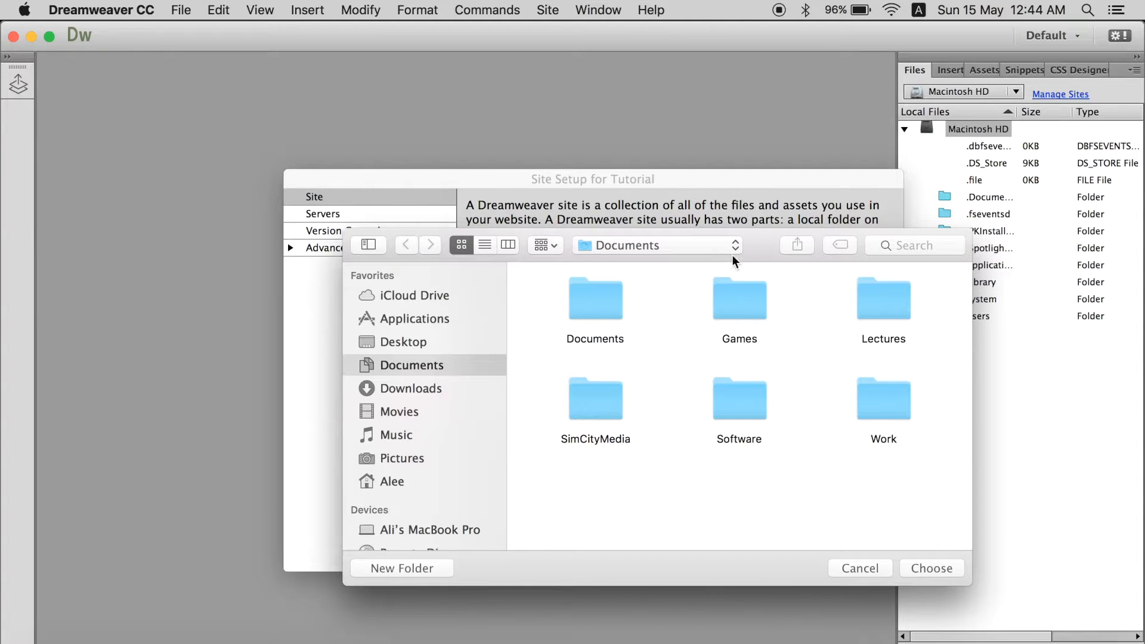
{"action": "left_click", "coordinate": [921, 569]}
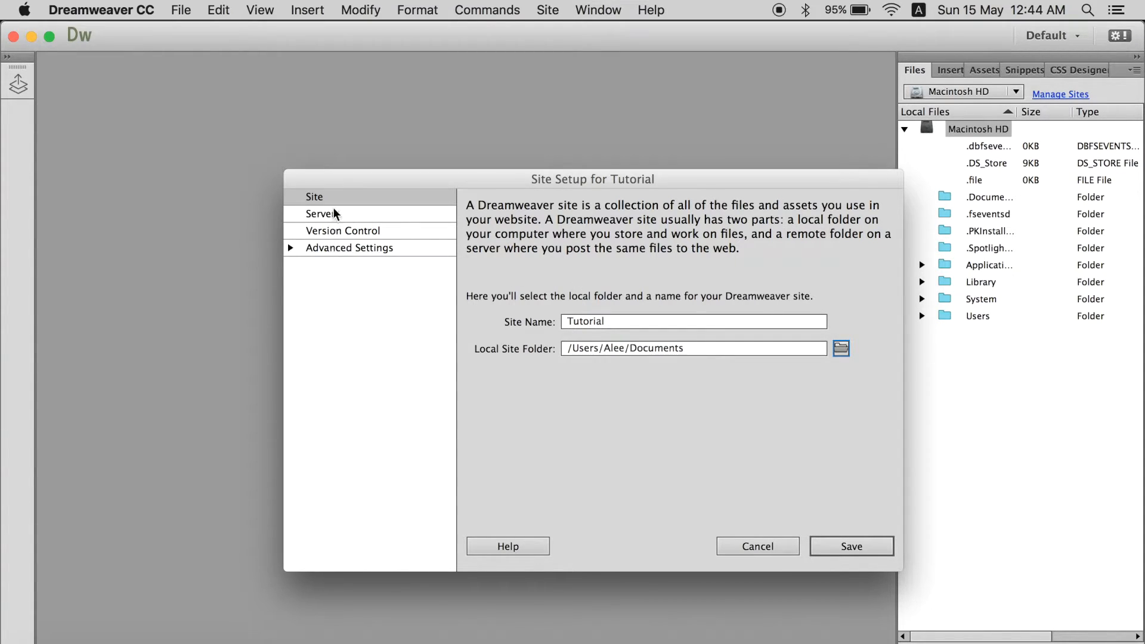
Add a new server entry to the Tutorial site's Servers page.
{"action": "left_click", "coordinate": [322, 214]}
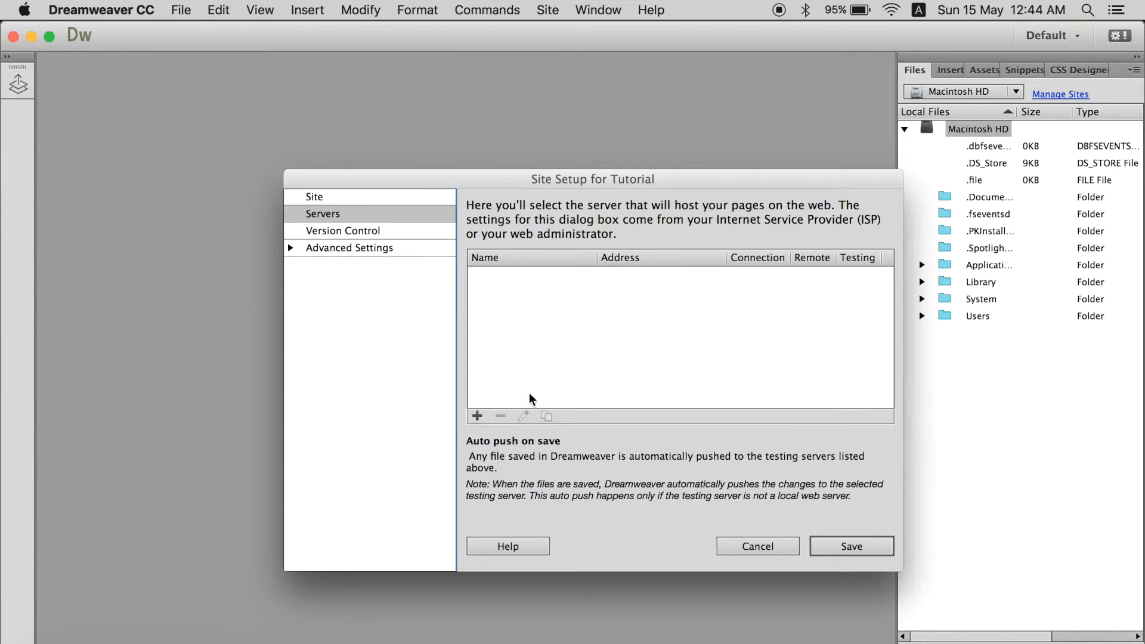
{"action": "left_click", "coordinate": [476, 415]}
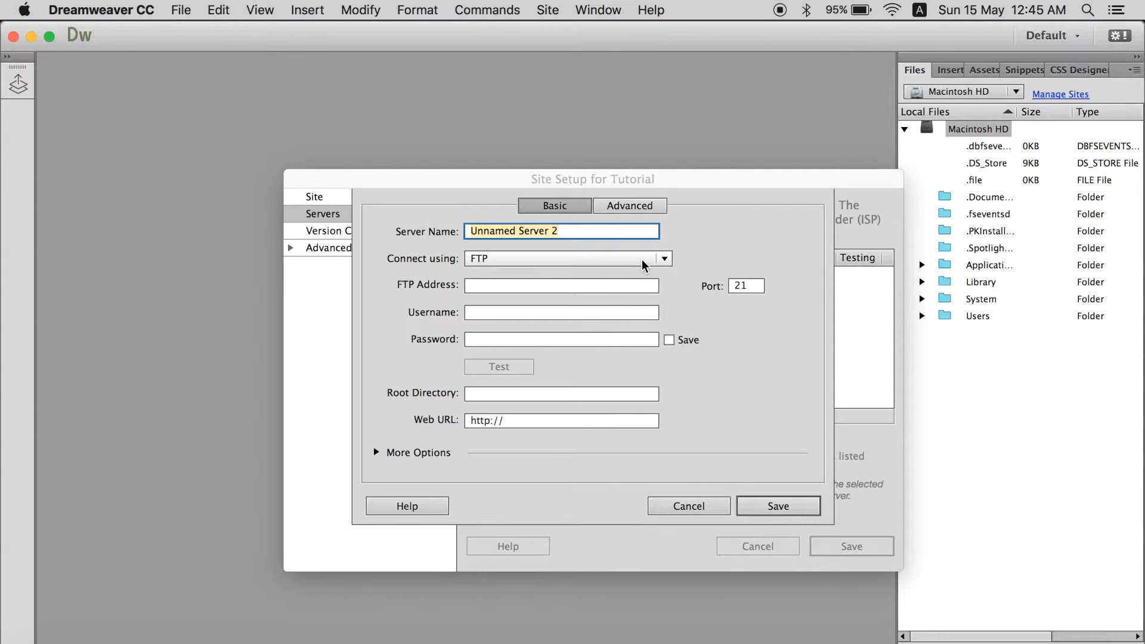
{"action": "type", "text": "tu"}
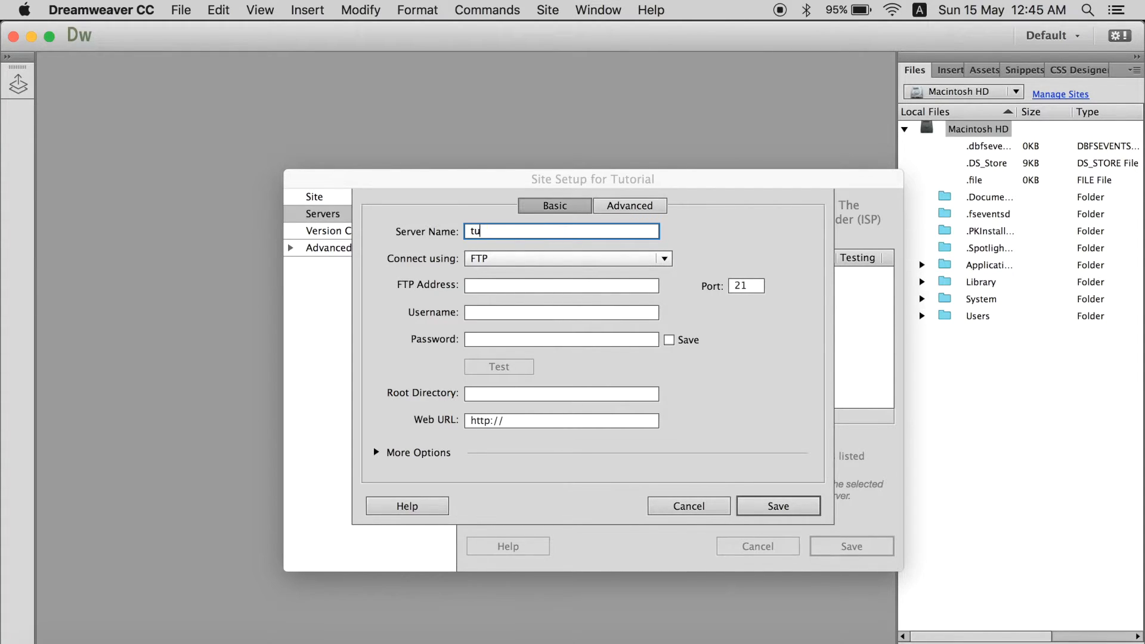
{"action": "type", "text": "tori"}
{"action": "type", "text": "al"}
Set the tutorial server's connection method to FTP, ready for its address.
{"action": "left_click", "coordinate": [495, 262]}
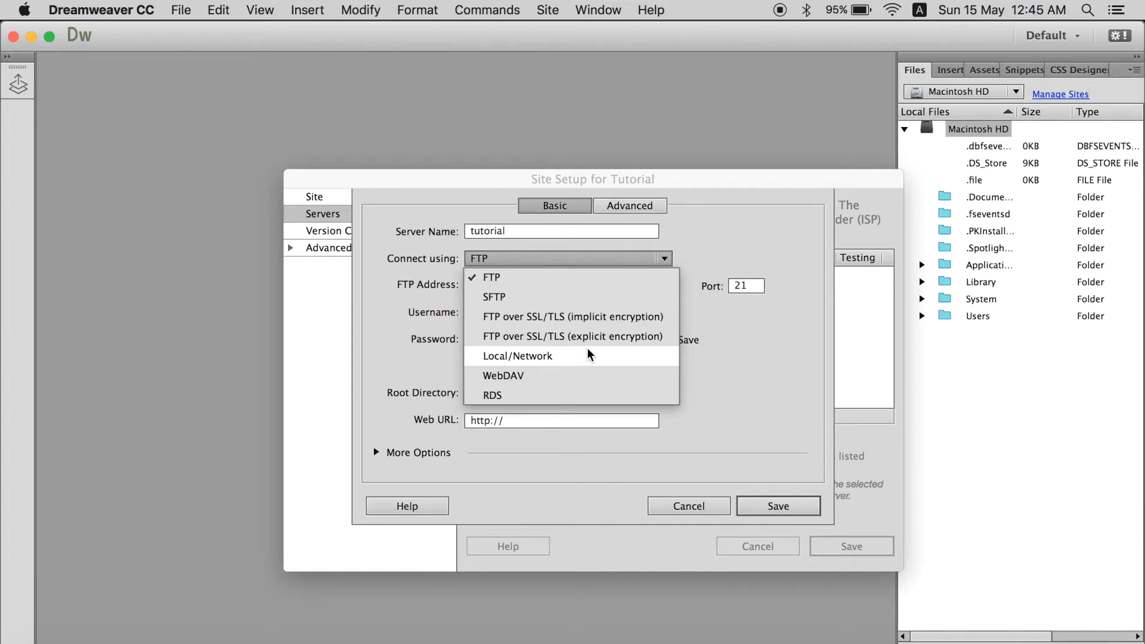
{"action": "left_click", "coordinate": [588, 354]}
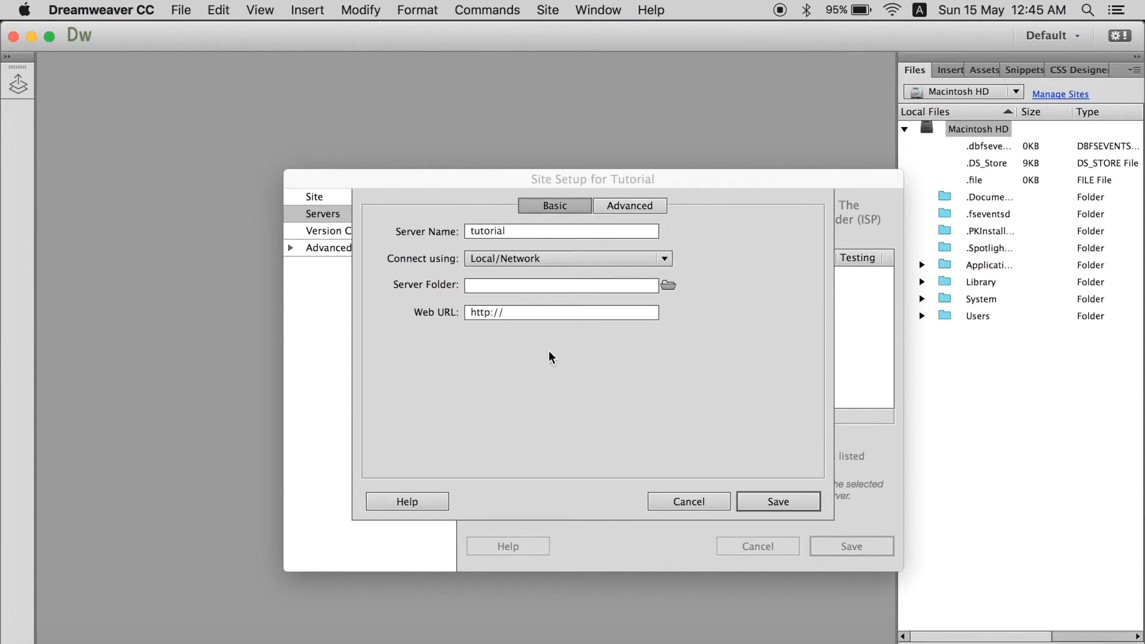
{"action": "left_click", "coordinate": [643, 258]}
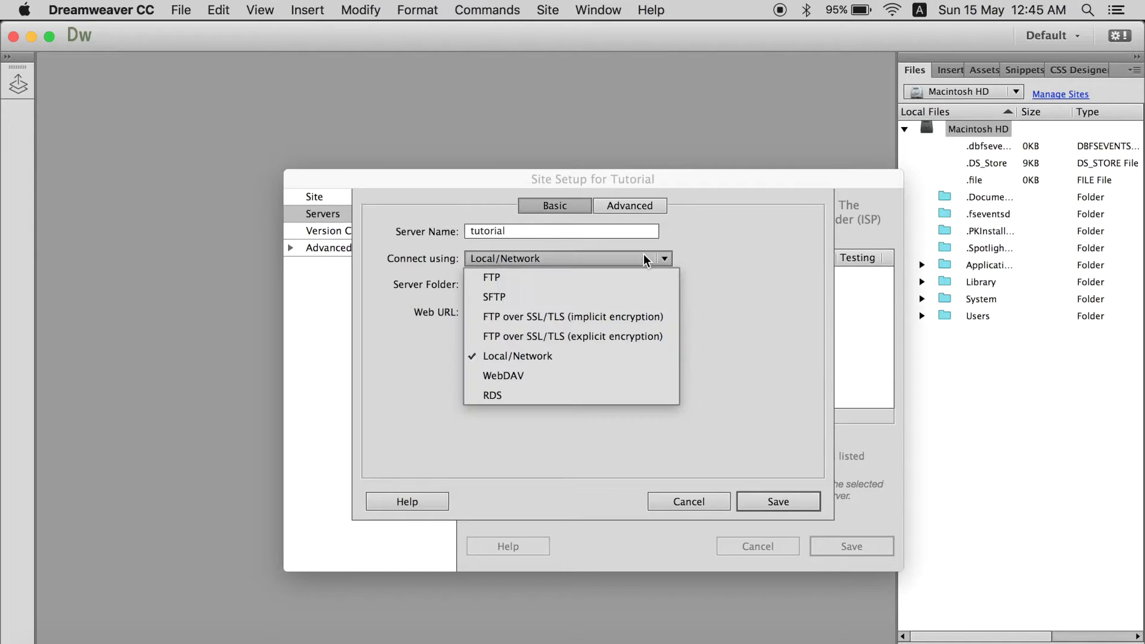
{"action": "left_click", "coordinate": [586, 278]}
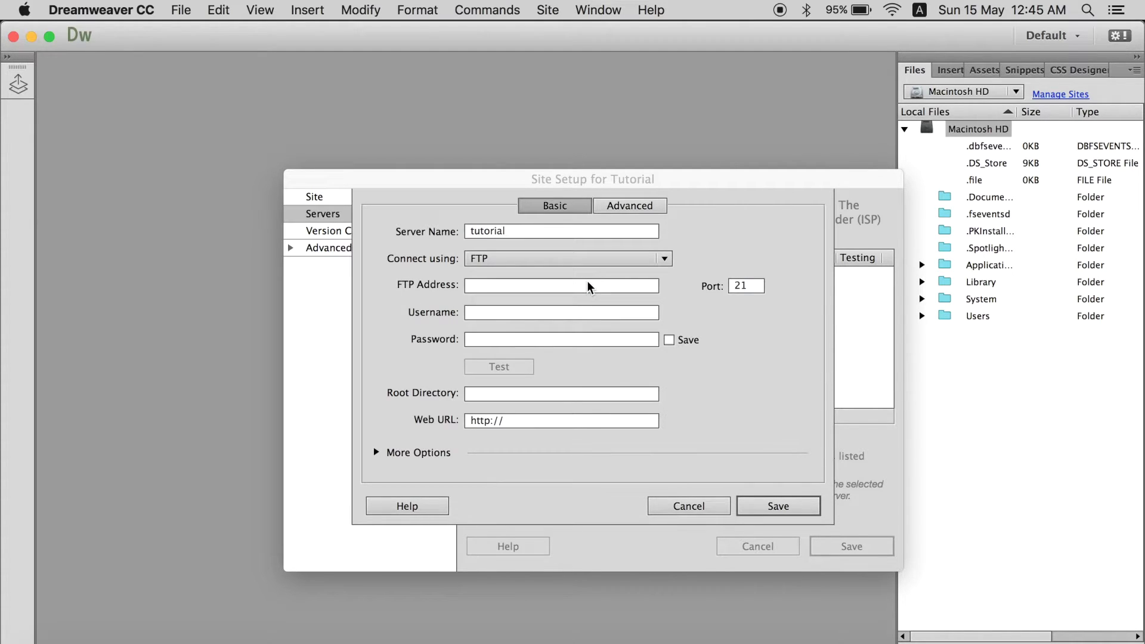
{"action": "left_click", "coordinate": [535, 289]}
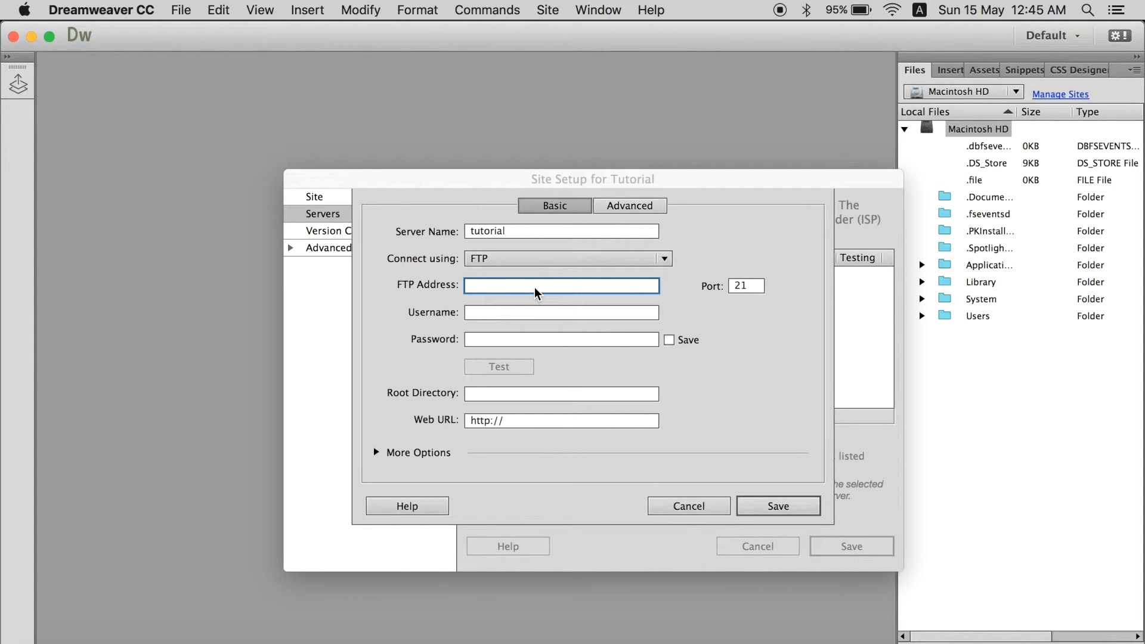
{"action": "type", "text": "aliha"}
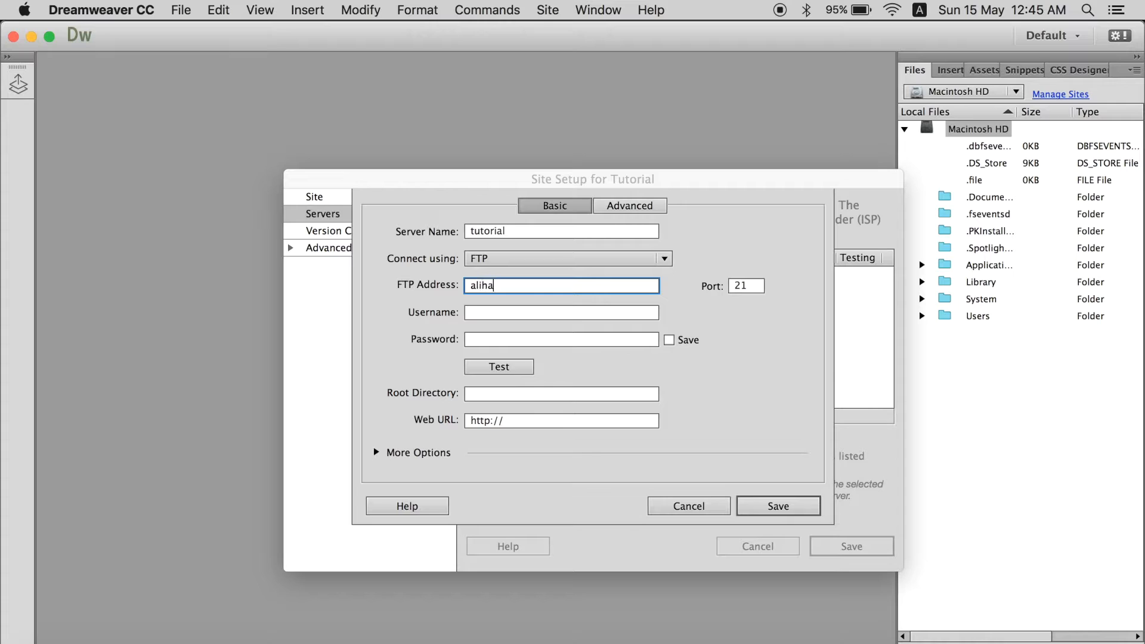
{"action": "type", "text": "ssan.co"}
Enter the FTP address, username and password, then test the connection successfully.
{"action": "key", "text": "Tab"}
{"action": "key", "text": "Tab"}
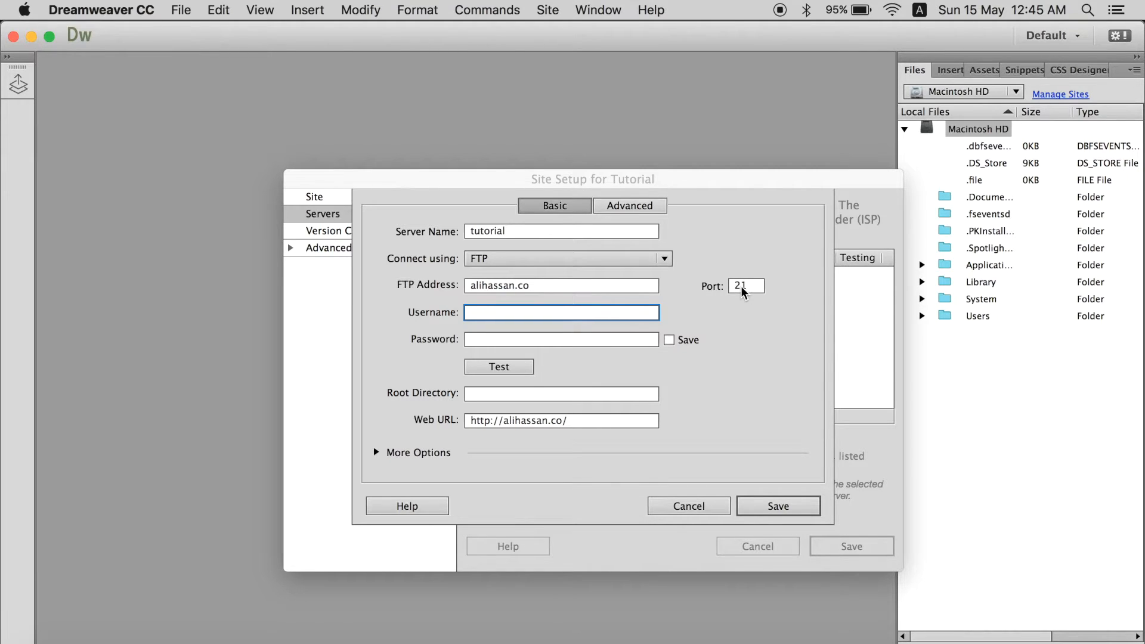
{"action": "type", "text": "al"}
{"action": "type", "text": "ihassan"}
{"action": "type", "text": "02"}
{"action": "key", "text": "Tab"}
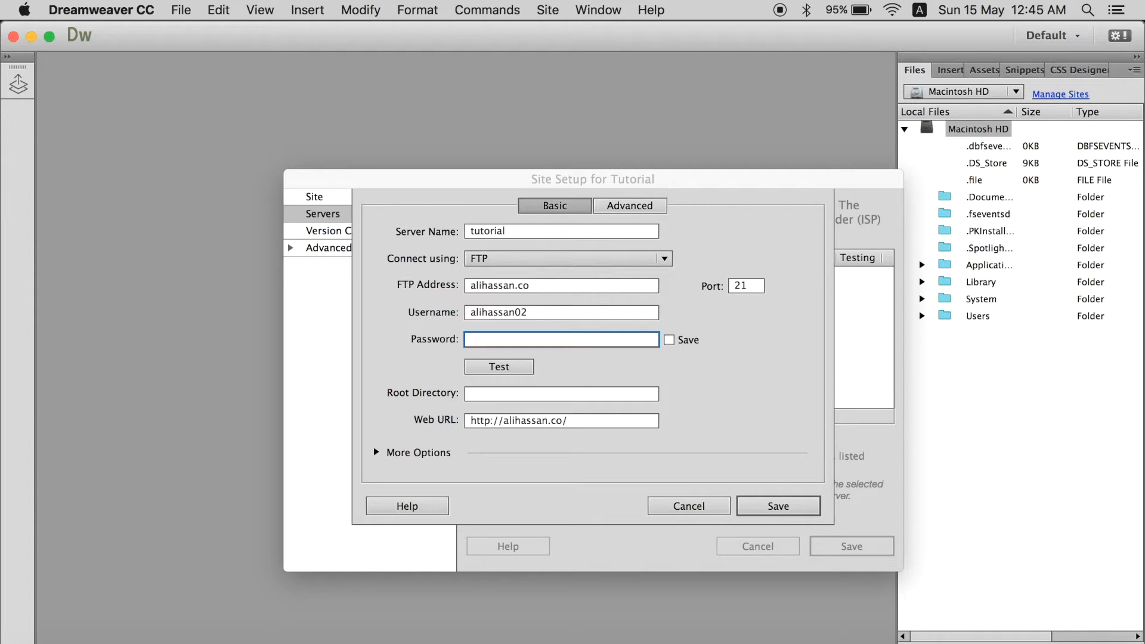
{"action": "type", "text": "•••••••"}
{"action": "type", "text": "••"}
{"action": "left_click", "coordinate": [501, 368]}
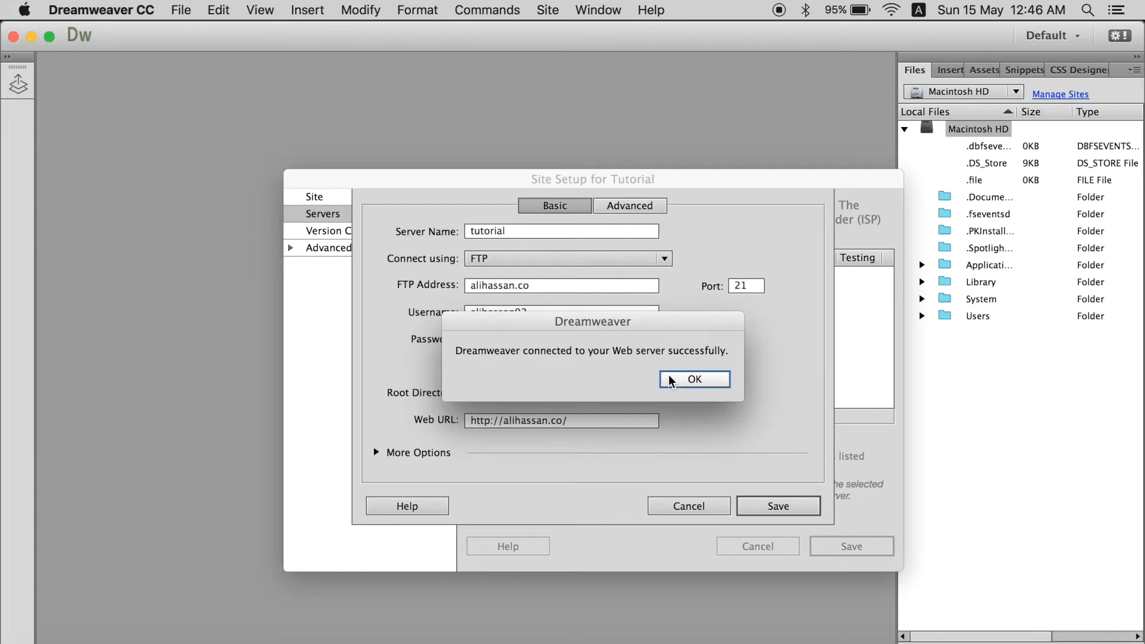
{"action": "left_click", "coordinate": [694, 379]}
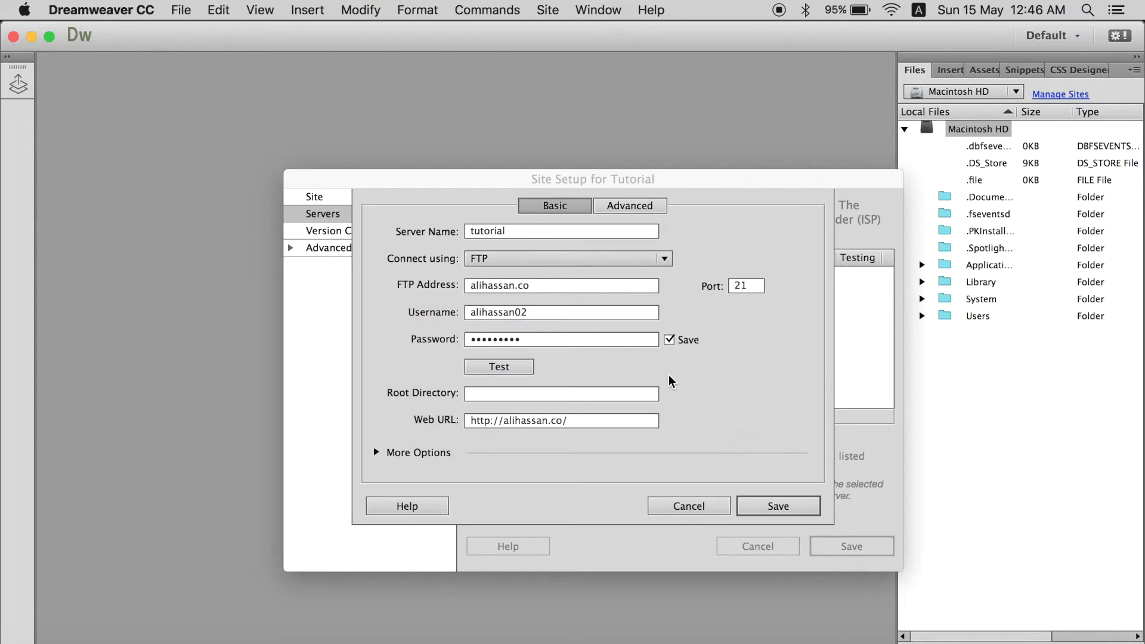
Review the server's extra FTP and advanced options, then save the tutorial server.
{"action": "left_click", "coordinate": [532, 403]}
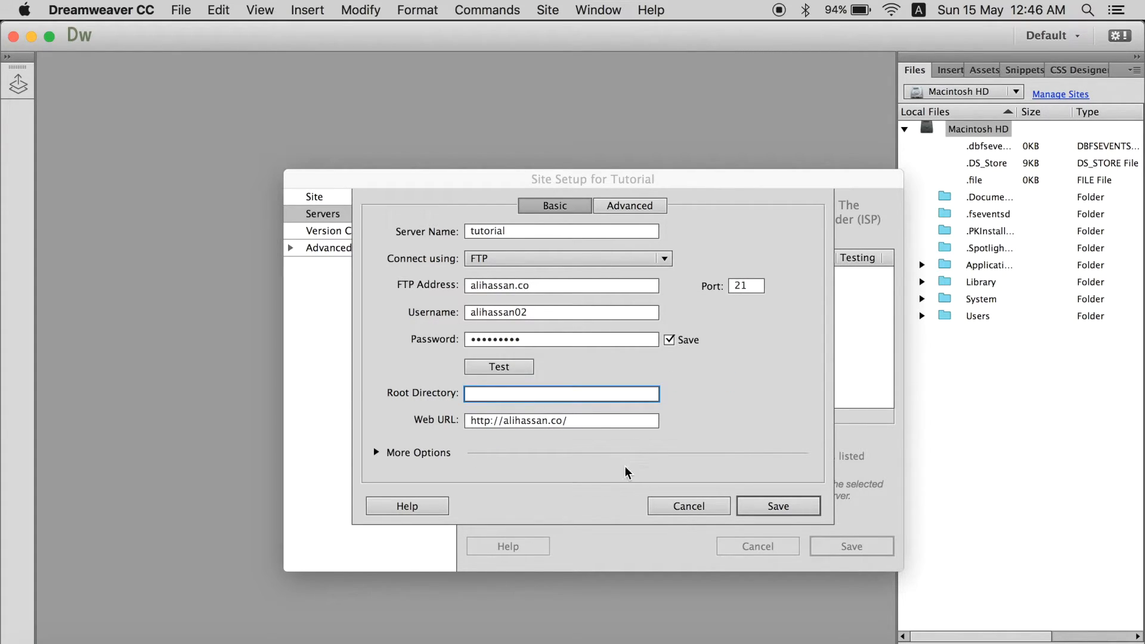
{"action": "left_click", "coordinate": [376, 452]}
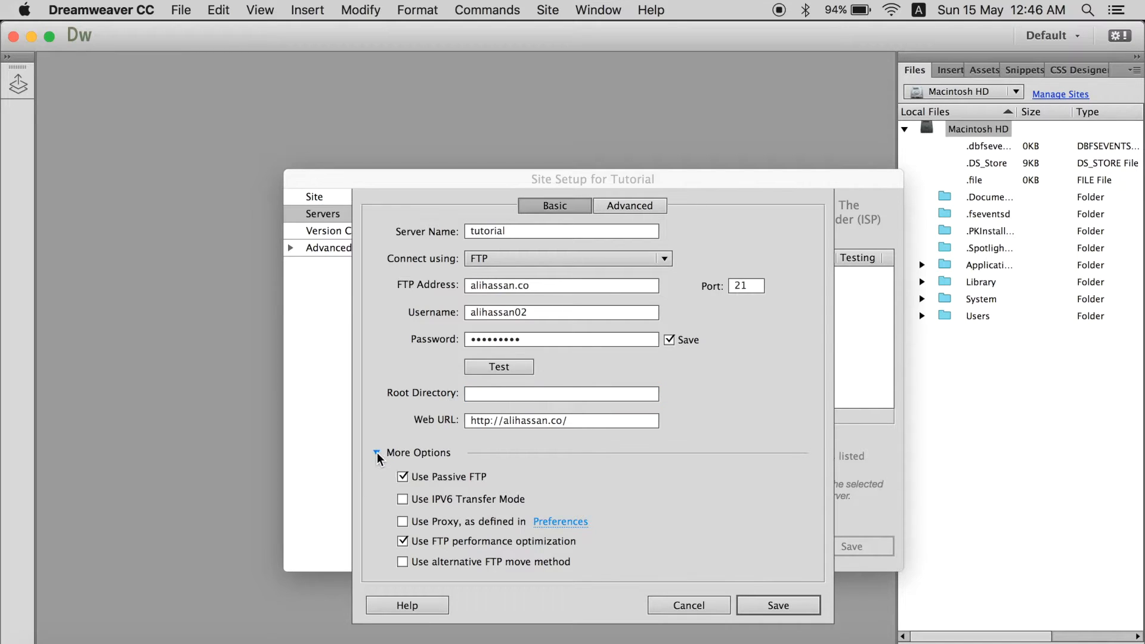
{"action": "left_click", "coordinate": [377, 452]}
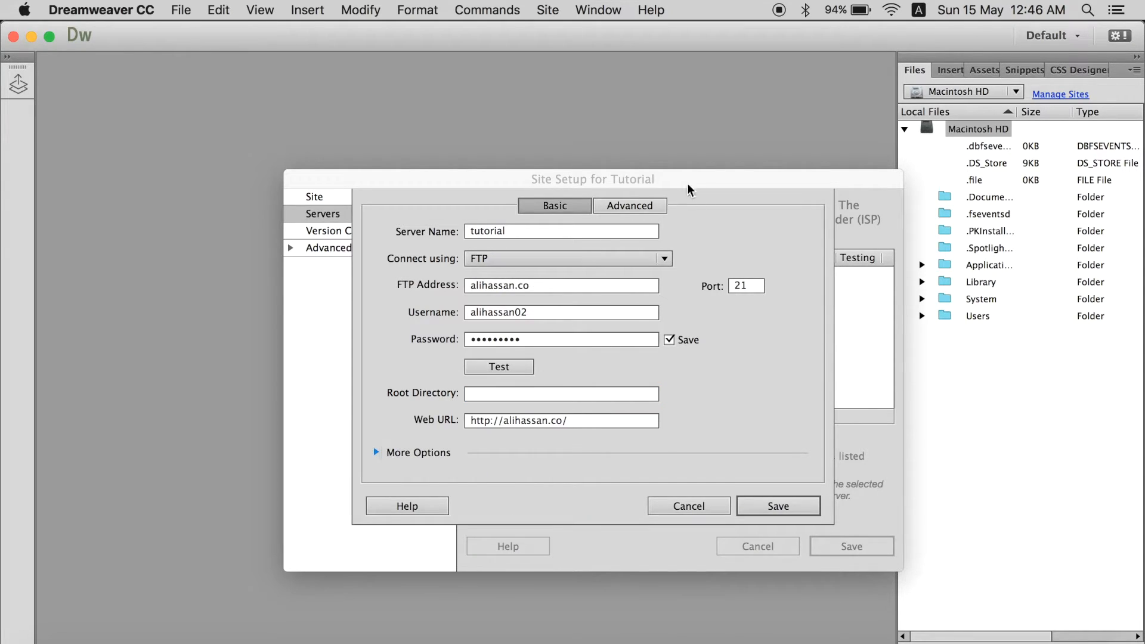
{"action": "left_click", "coordinate": [630, 206]}
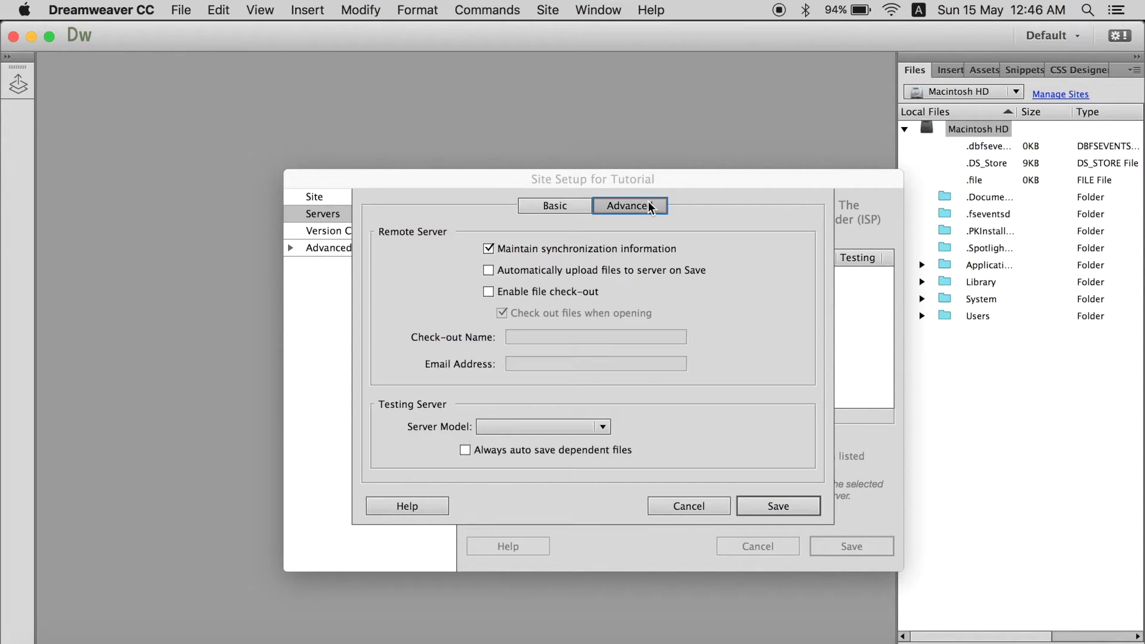
{"action": "left_click", "coordinate": [562, 209]}
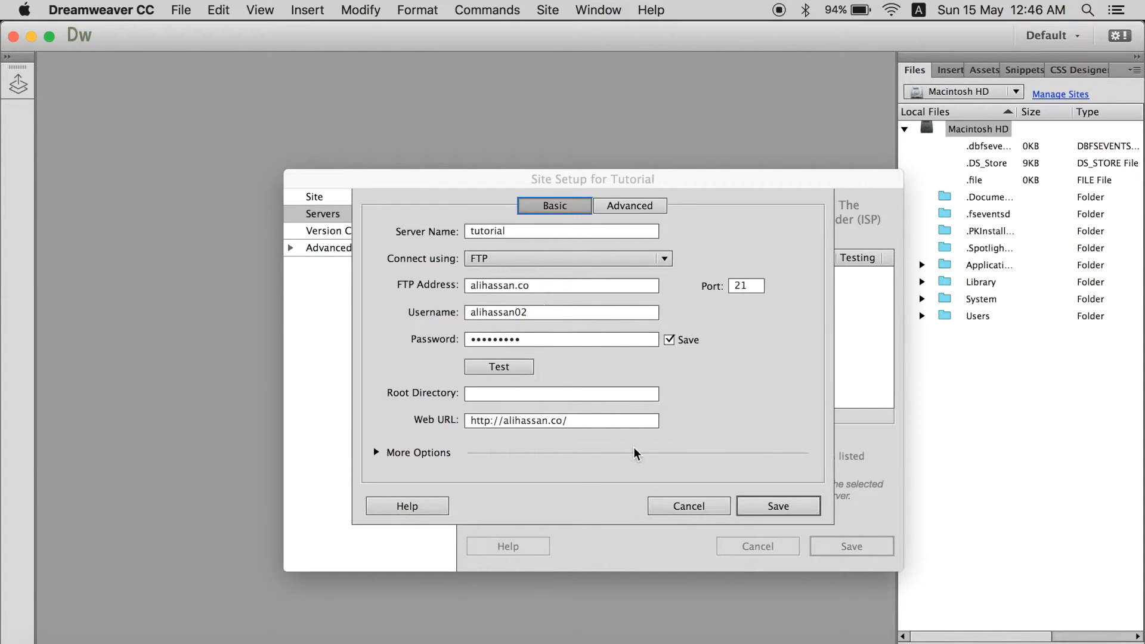
{"action": "left_click", "coordinate": [775, 506]}
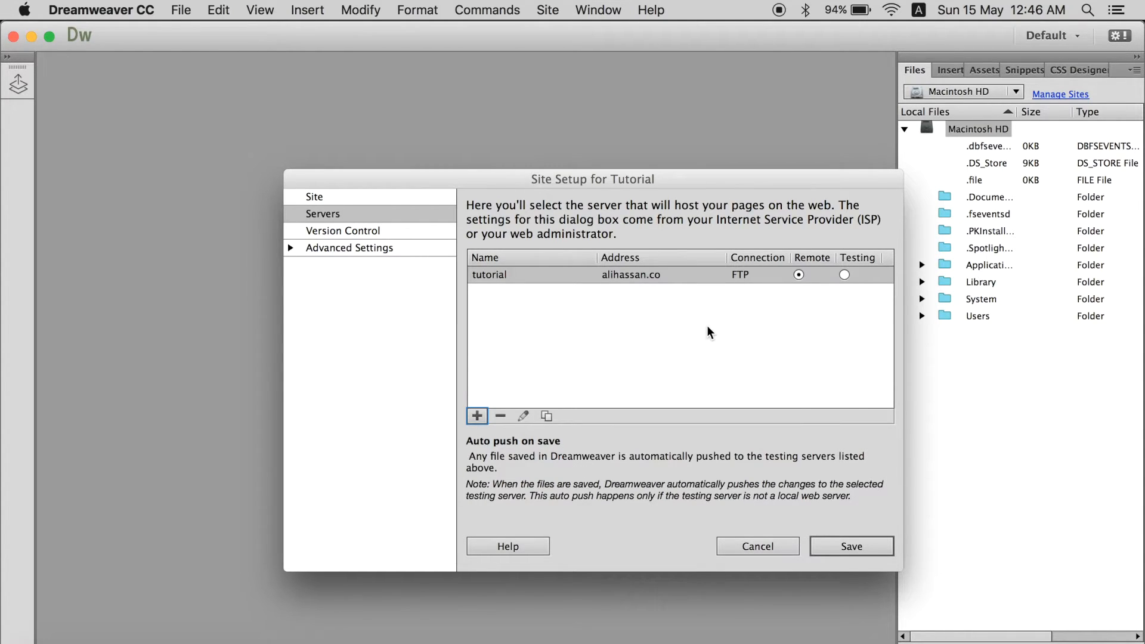
Check Version Control and Advanced Settings, then save the Tutorial site setup.
{"action": "left_click", "coordinate": [349, 216]}
{"action": "left_click", "coordinate": [353, 230]}
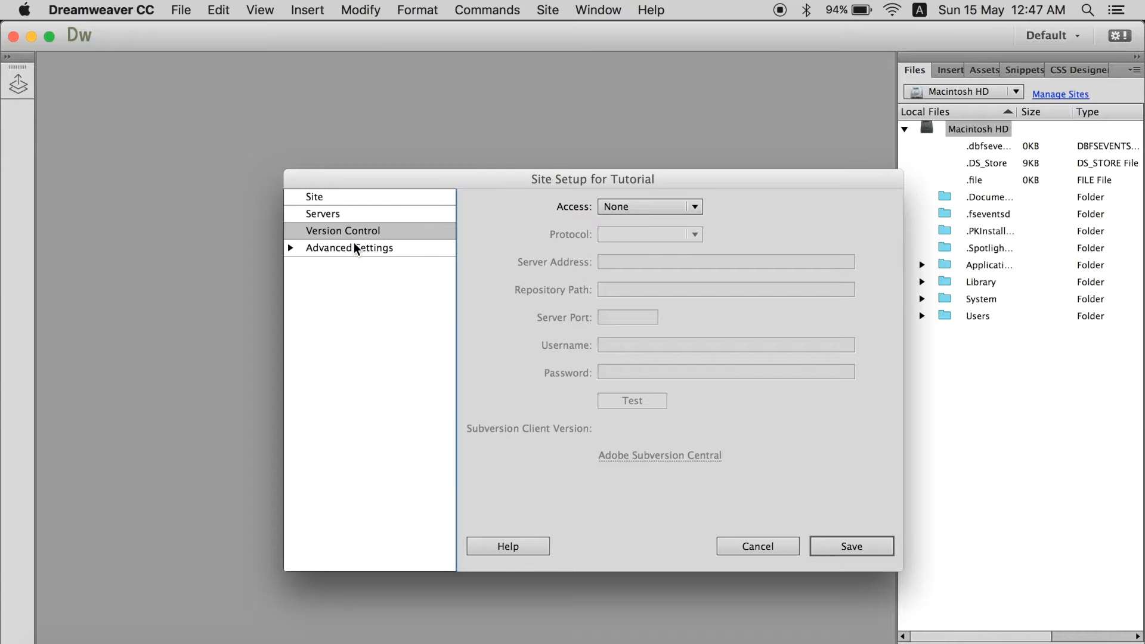
{"action": "left_click", "coordinate": [353, 242]}
{"action": "left_click", "coordinate": [356, 234]}
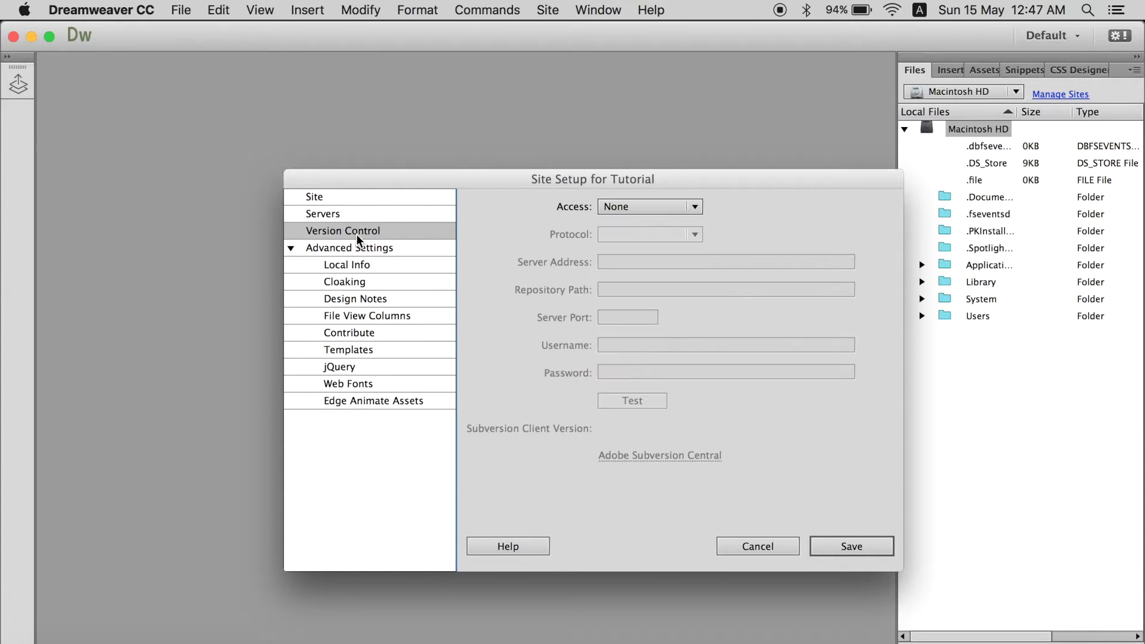
{"action": "left_click", "coordinate": [291, 246]}
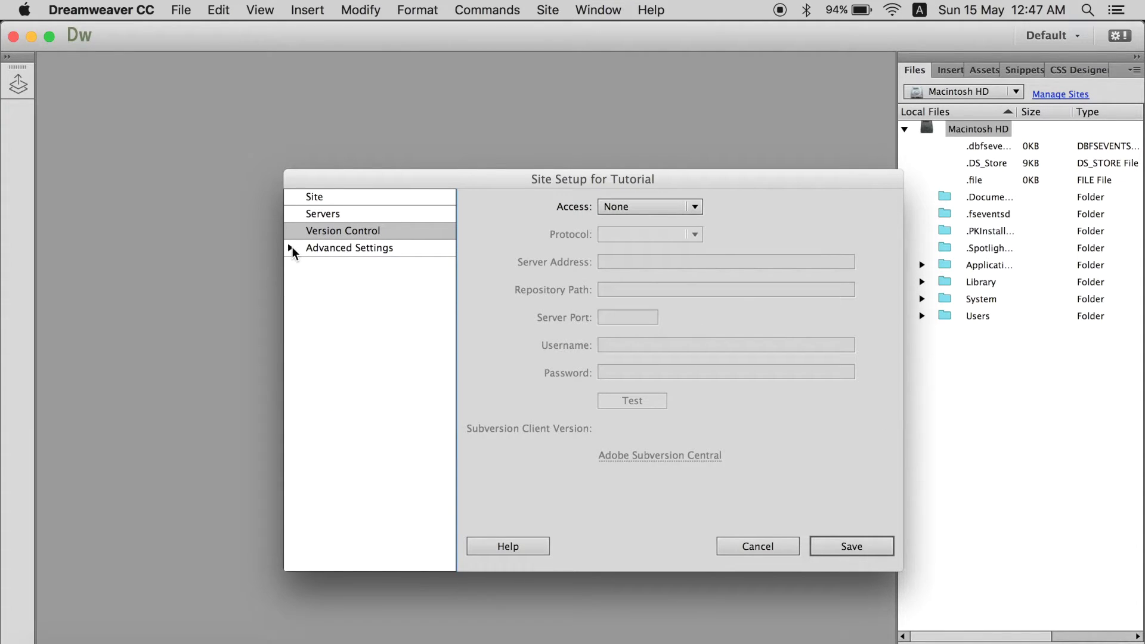
{"action": "left_click", "coordinate": [339, 214]}
{"action": "left_click", "coordinate": [345, 215]}
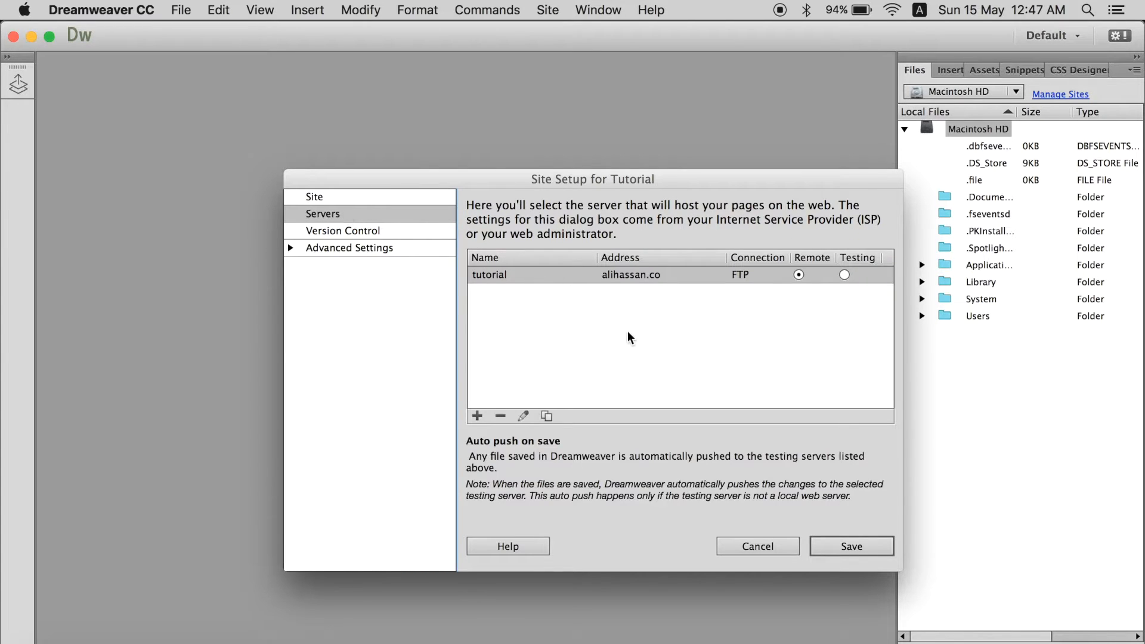
{"action": "left_click", "coordinate": [850, 545]}
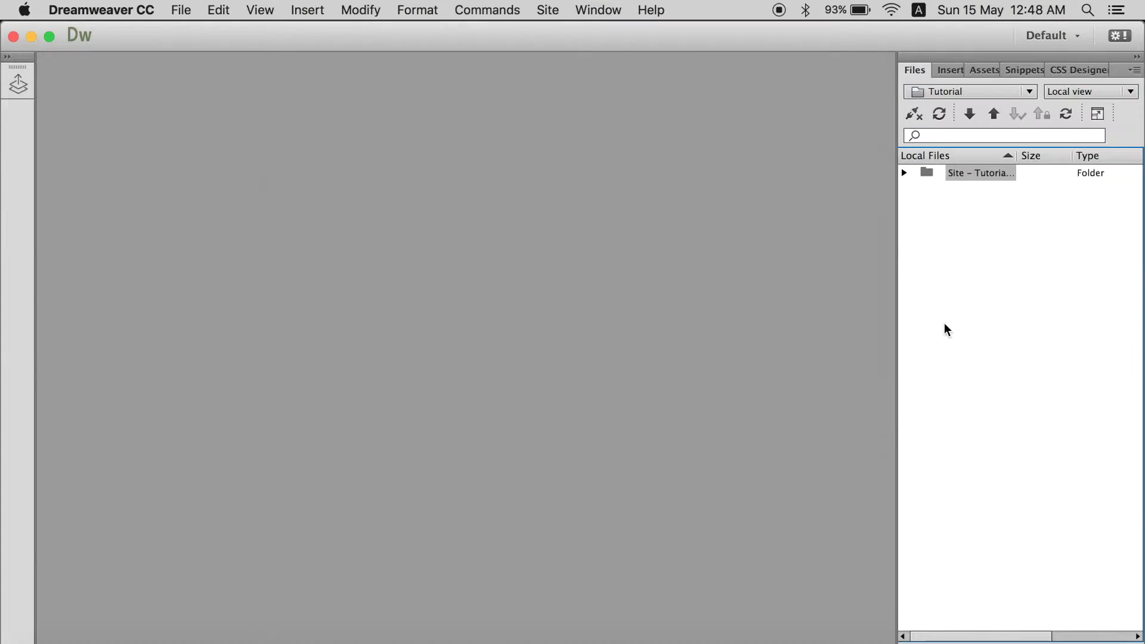
{"action": "left_click", "coordinate": [977, 285]}
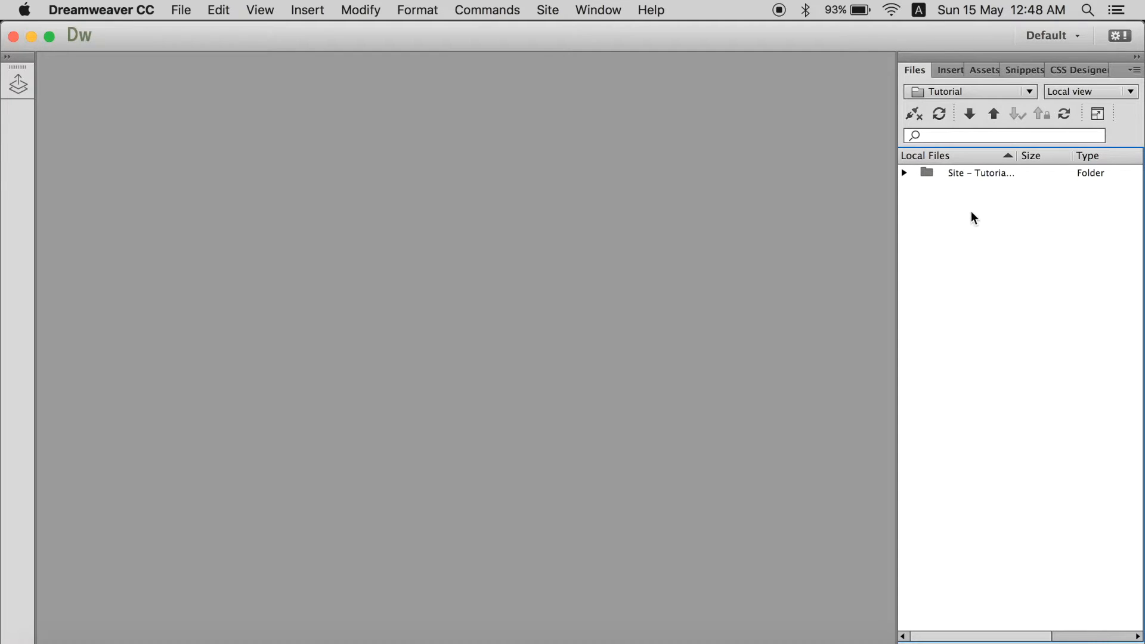
{"action": "left_click", "coordinate": [952, 92]}
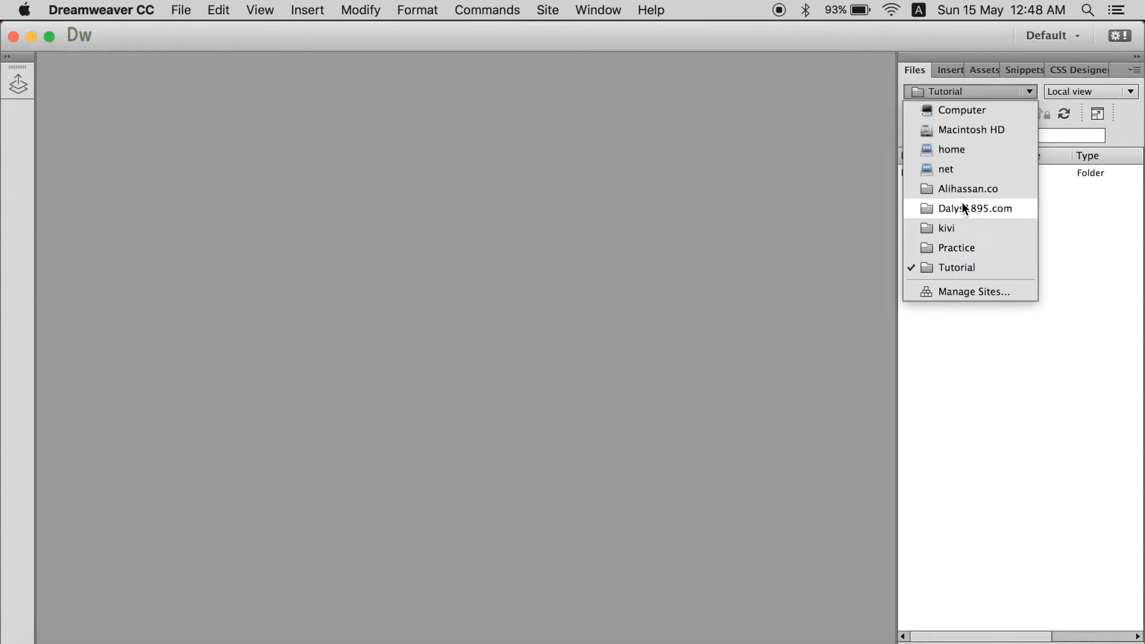
{"action": "double_click", "coordinate": [939, 267]}
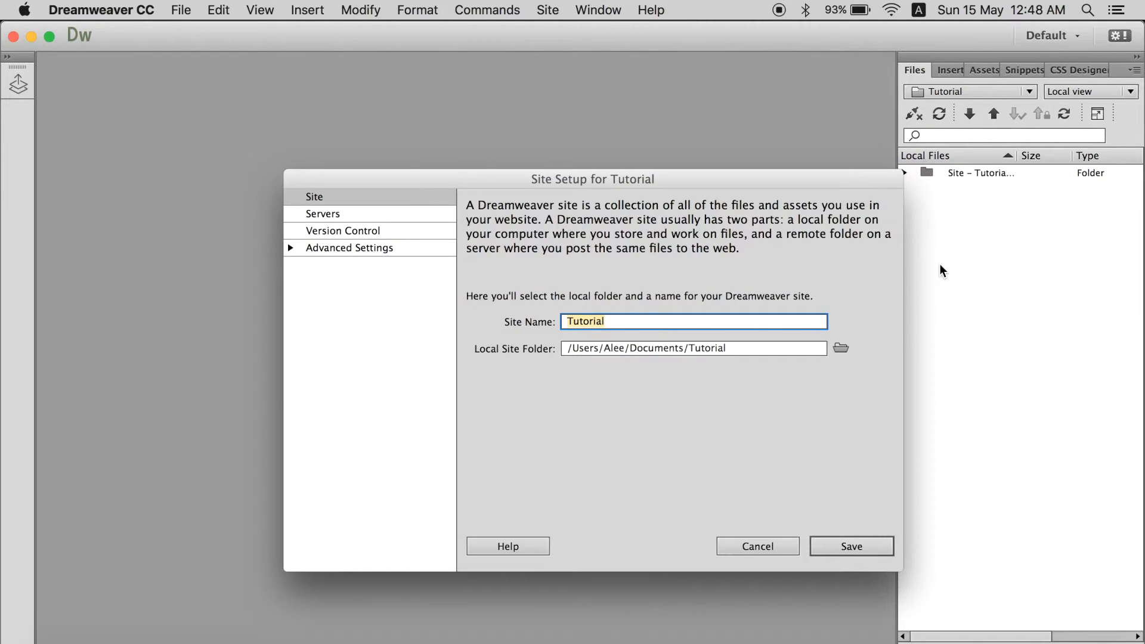
{"action": "left_click", "coordinate": [758, 546]}
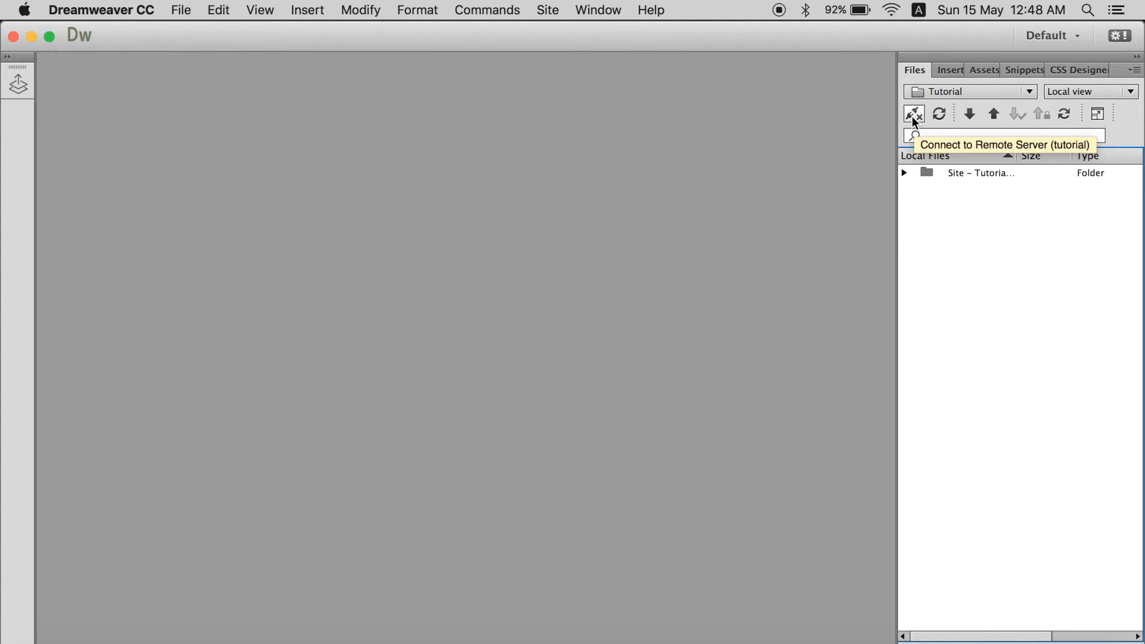
{"action": "left_click", "coordinate": [914, 114]}
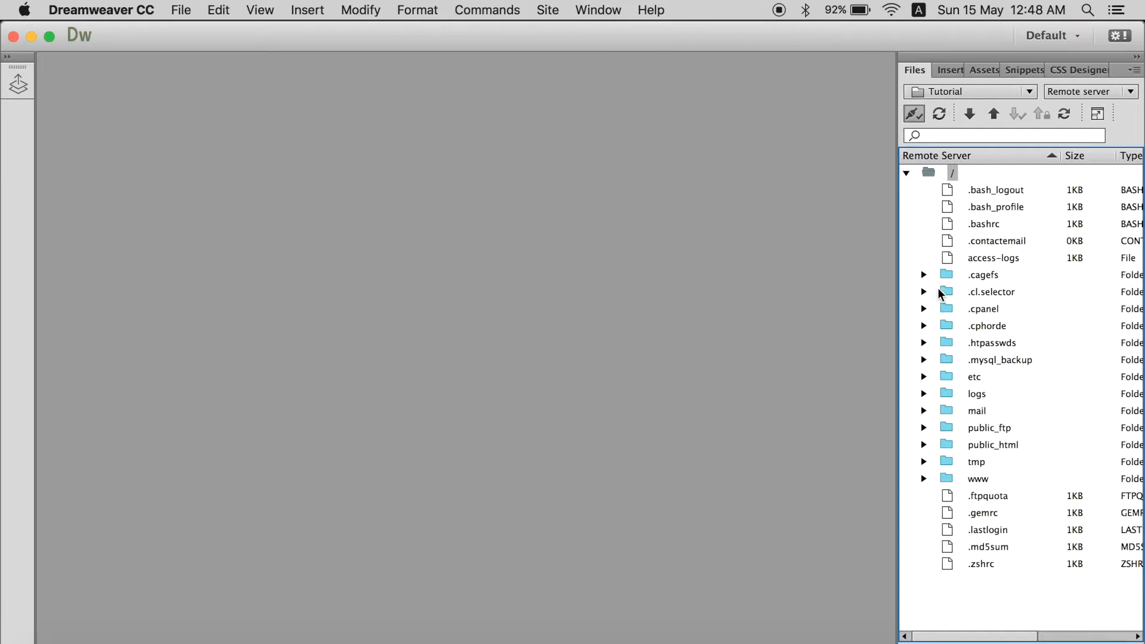
{"action": "left_click", "coordinate": [1101, 91]}
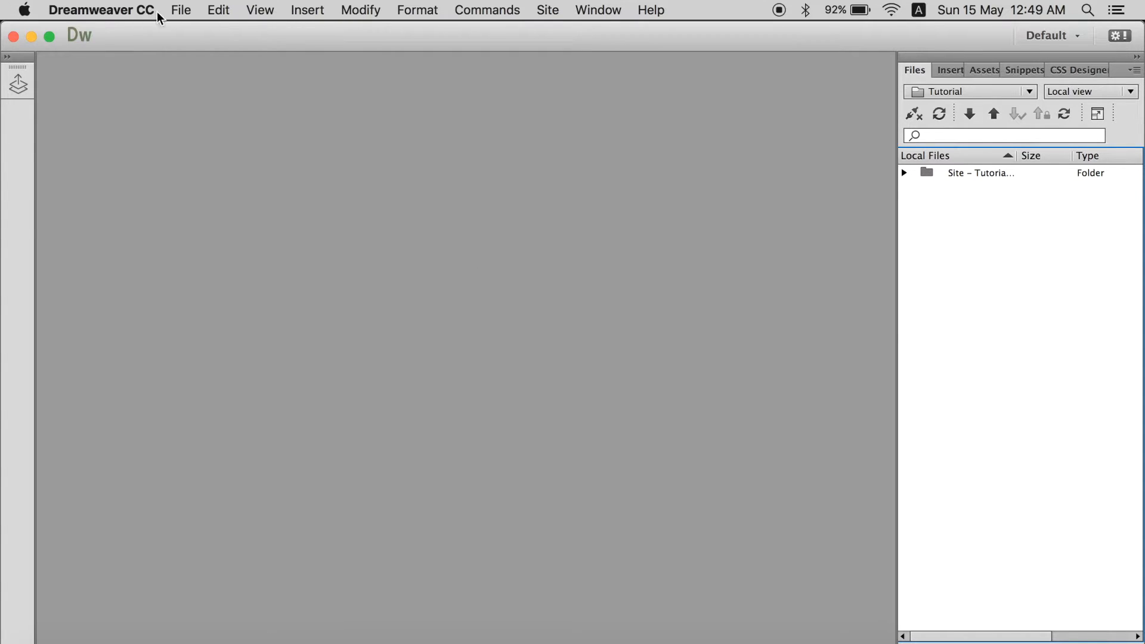
Create a new blank HTML5 document, Untitled-1, with the default starter markup.
{"action": "left_click", "coordinate": [182, 10]}
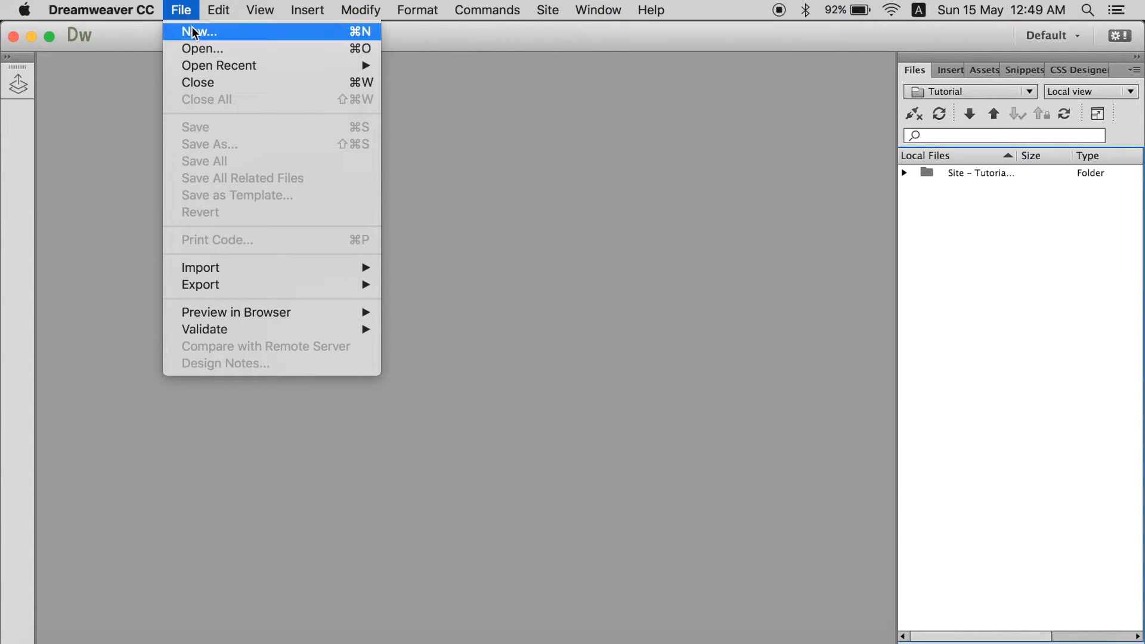
{"action": "left_click", "coordinate": [199, 31]}
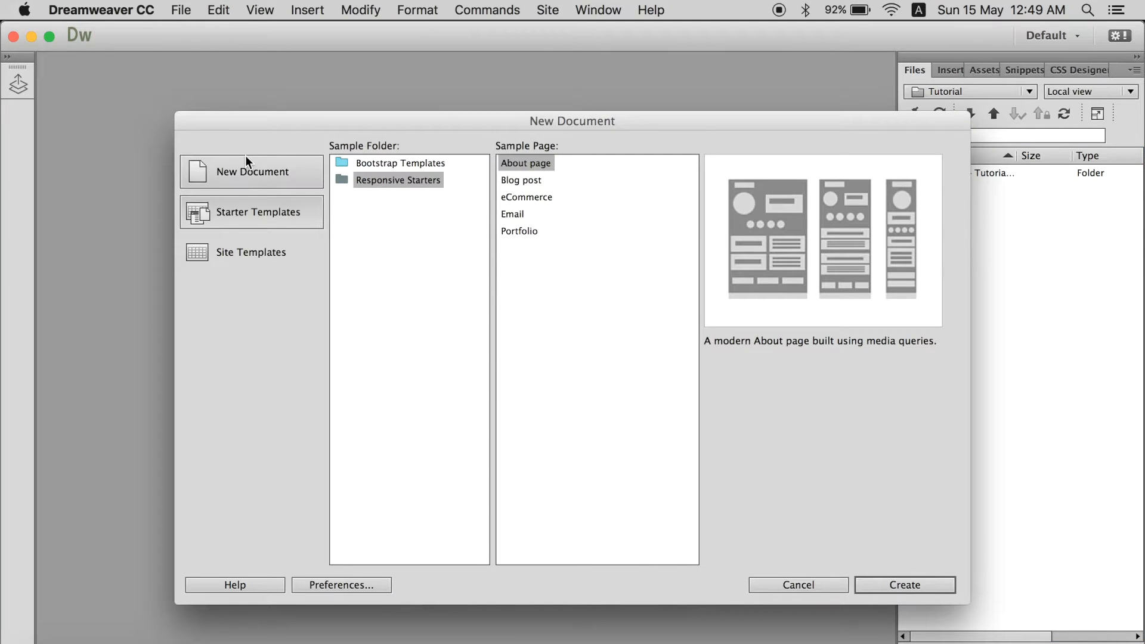
{"action": "left_click", "coordinate": [245, 170]}
{"action": "left_click", "coordinate": [355, 183]}
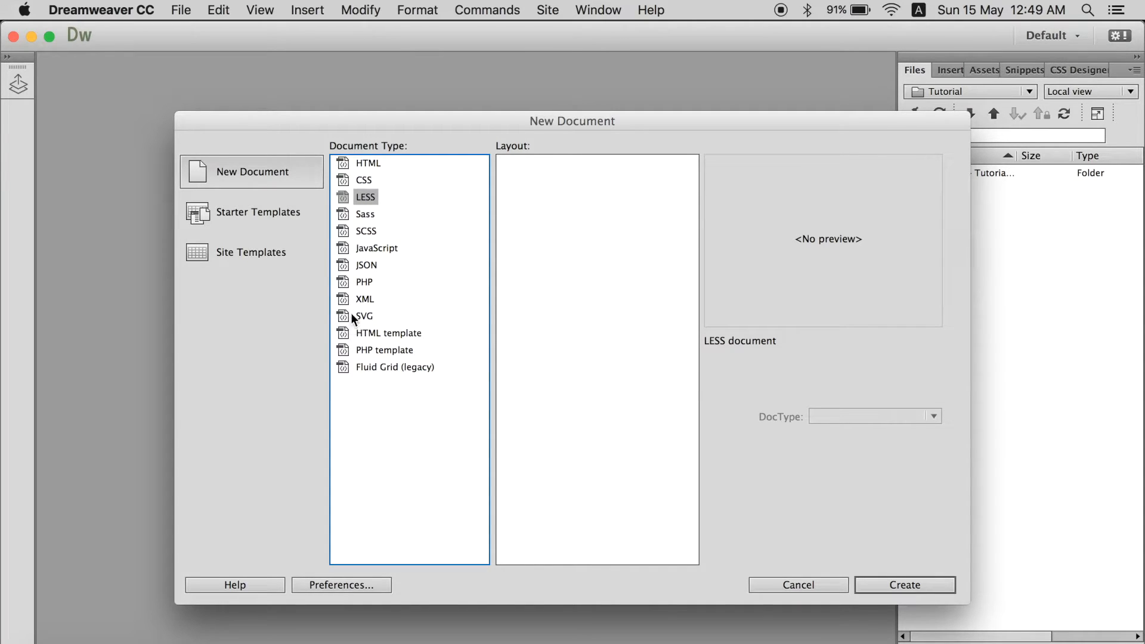
{"action": "left_click", "coordinate": [357, 165]}
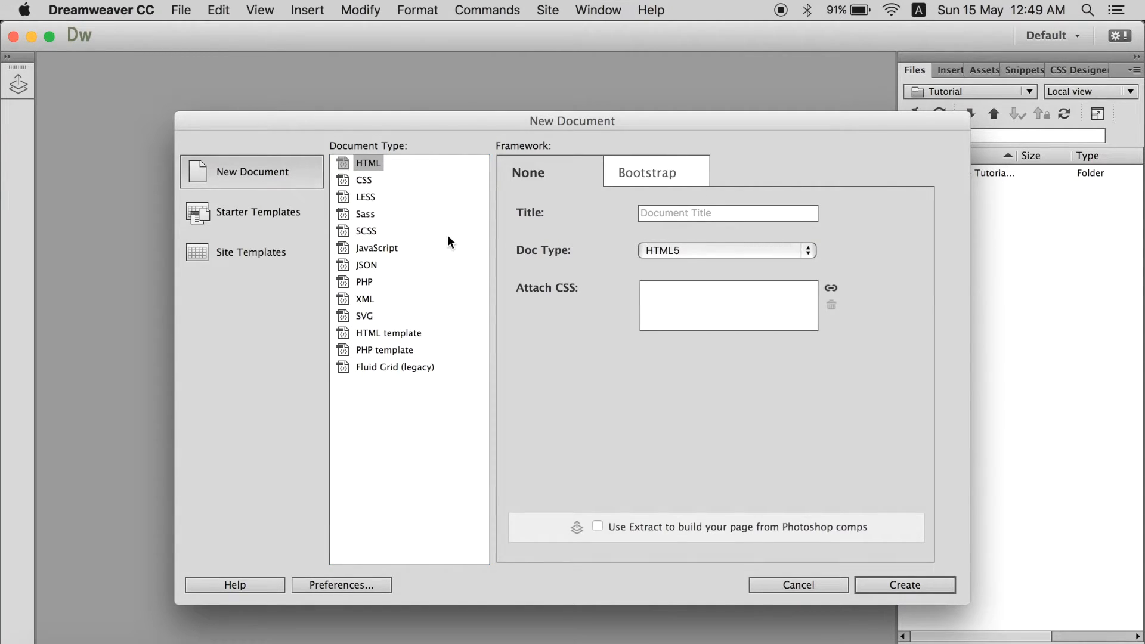
{"action": "left_click", "coordinate": [904, 585]}
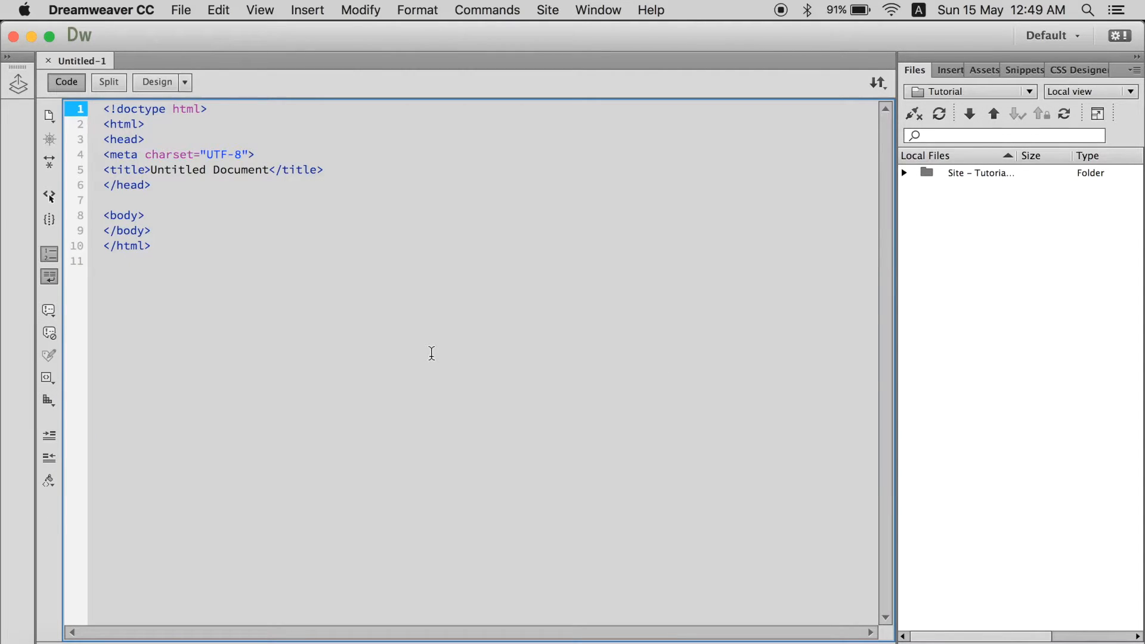
{"action": "left_click", "coordinate": [157, 138]}
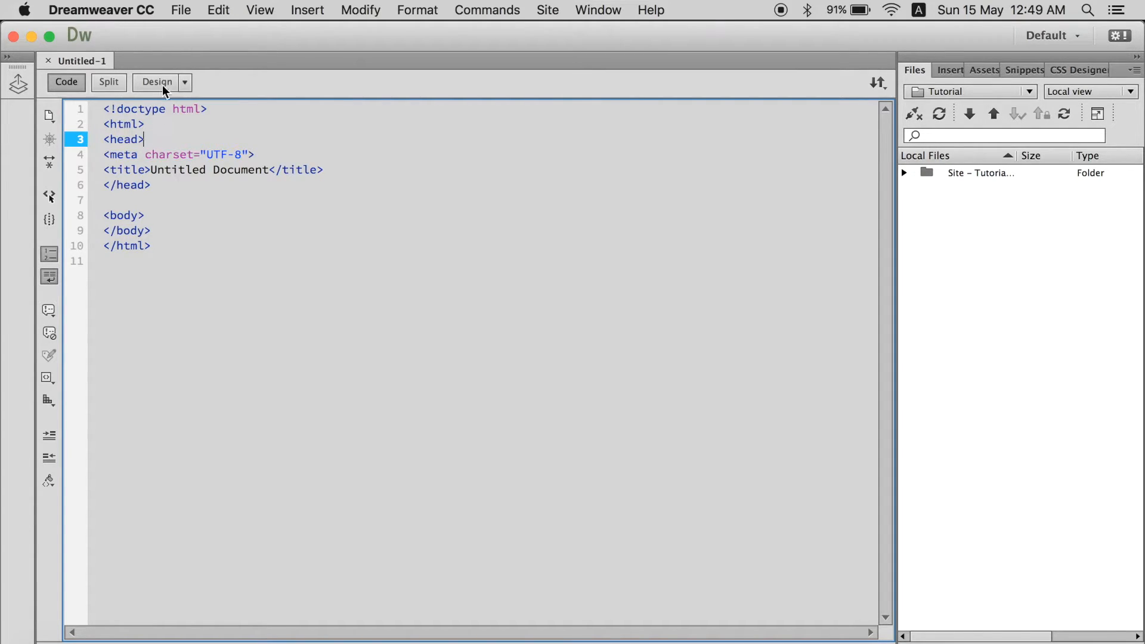
{"action": "left_click", "coordinate": [180, 10]}
Create a new page from the Bootstrap-Portfolio starter template.
{"action": "left_click", "coordinate": [186, 33]}
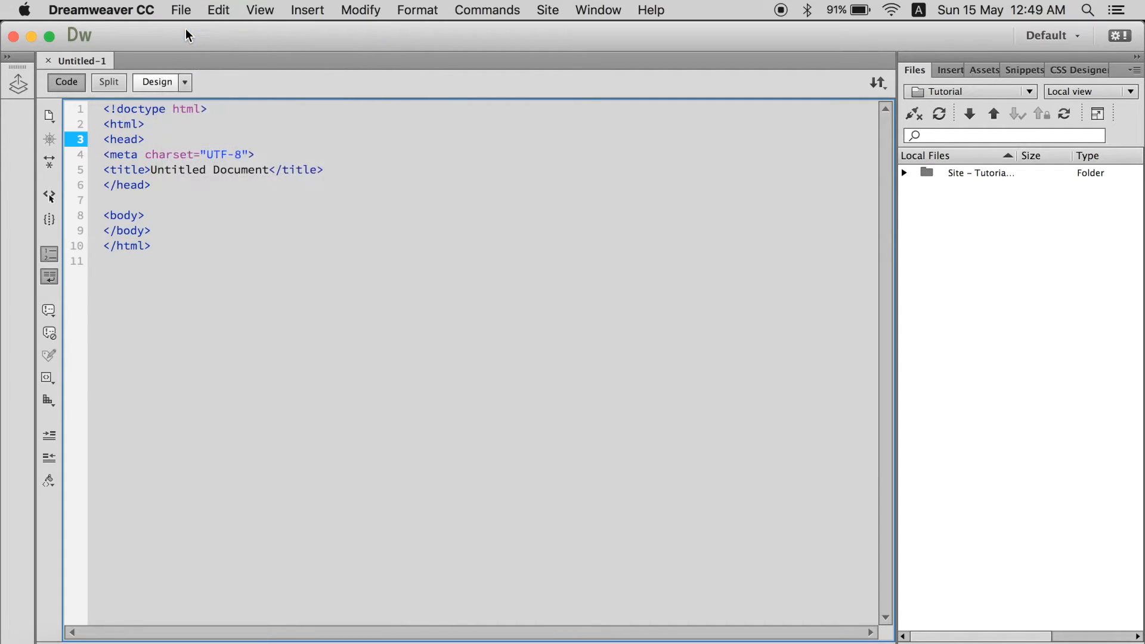
{"action": "left_click", "coordinate": [242, 217]}
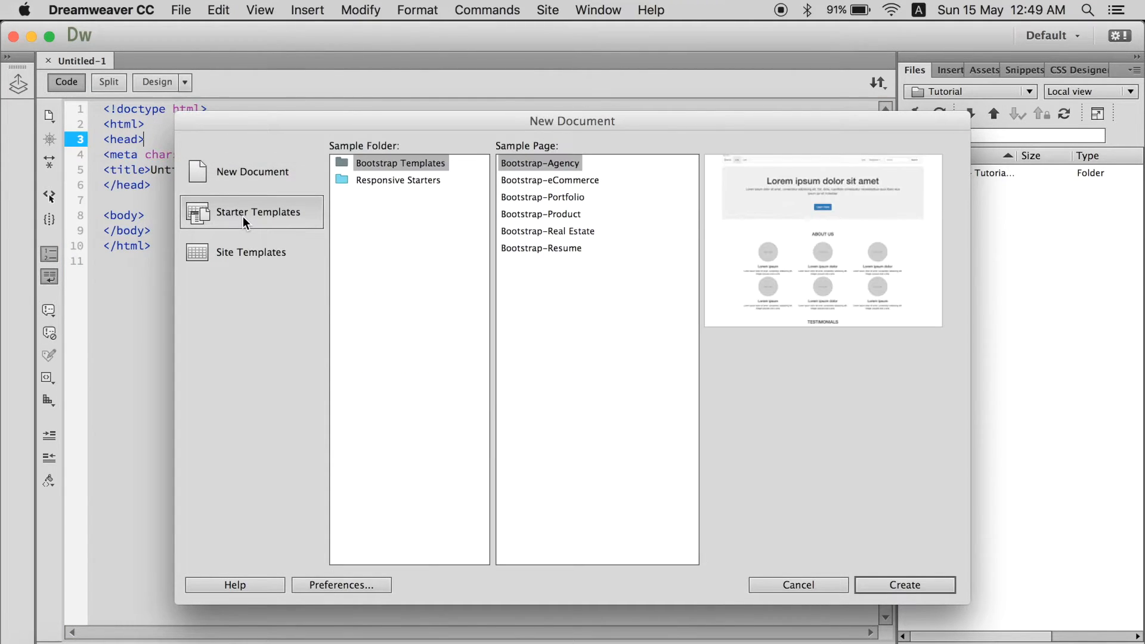
{"action": "left_click", "coordinate": [242, 245]}
{"action": "left_click", "coordinate": [255, 215]}
{"action": "left_click", "coordinate": [511, 183]}
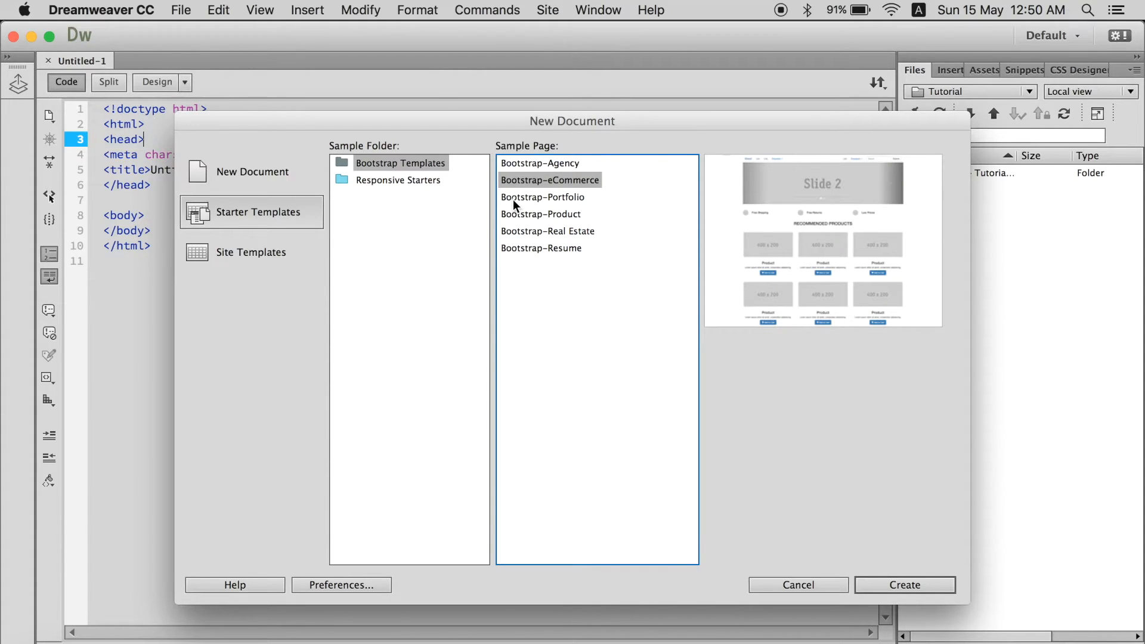
{"action": "left_click", "coordinate": [512, 199]}
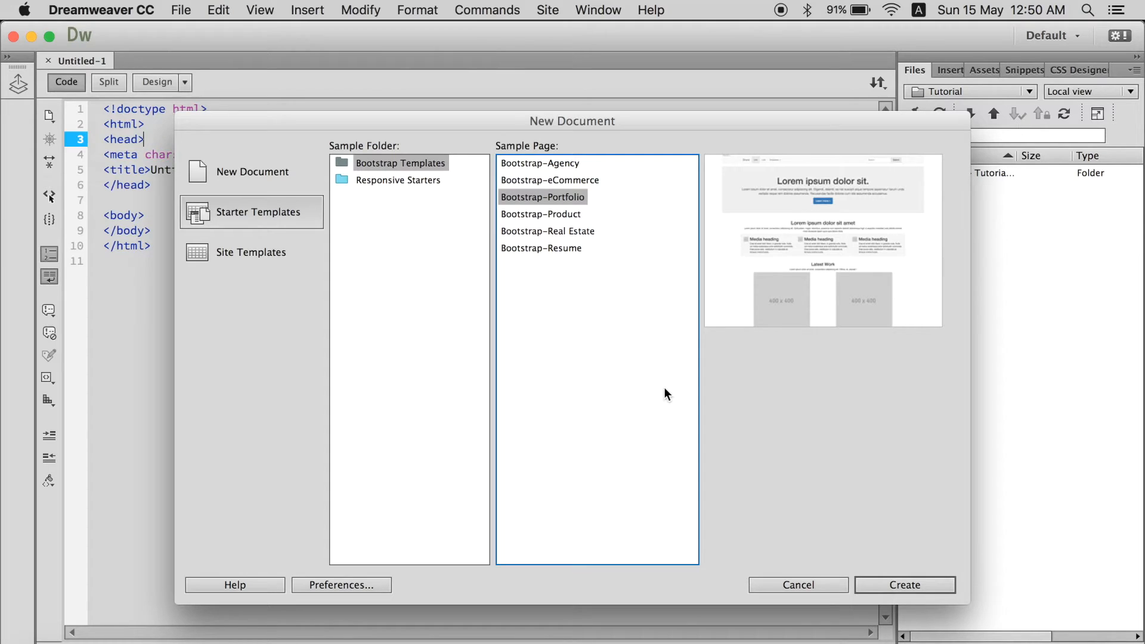
{"action": "left_click", "coordinate": [886, 584]}
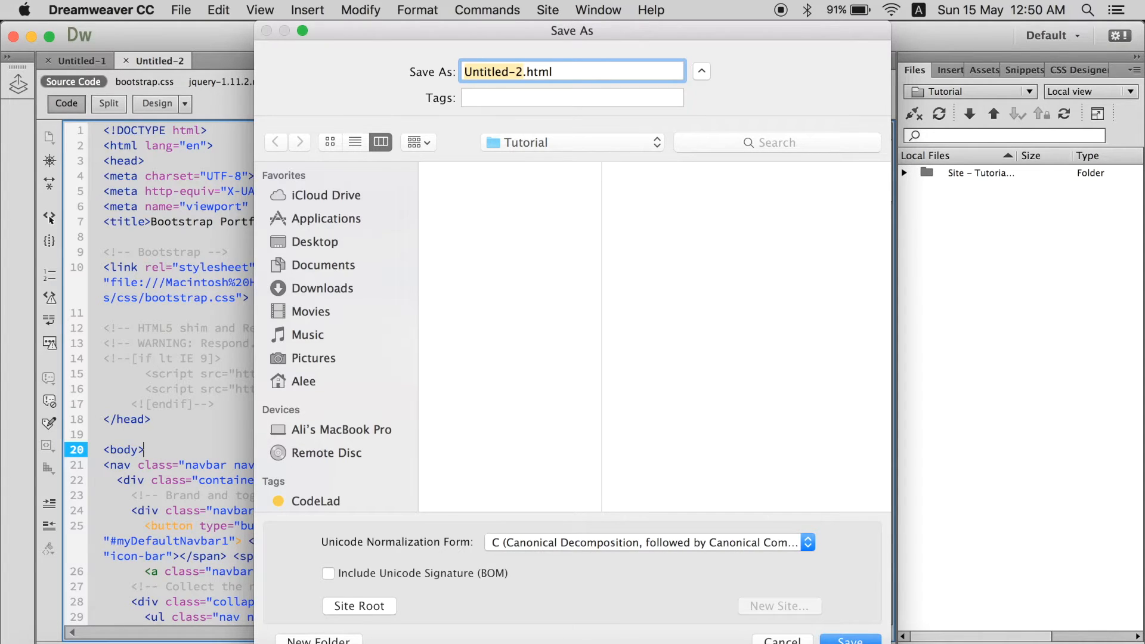
{"action": "type", "text": "index"}
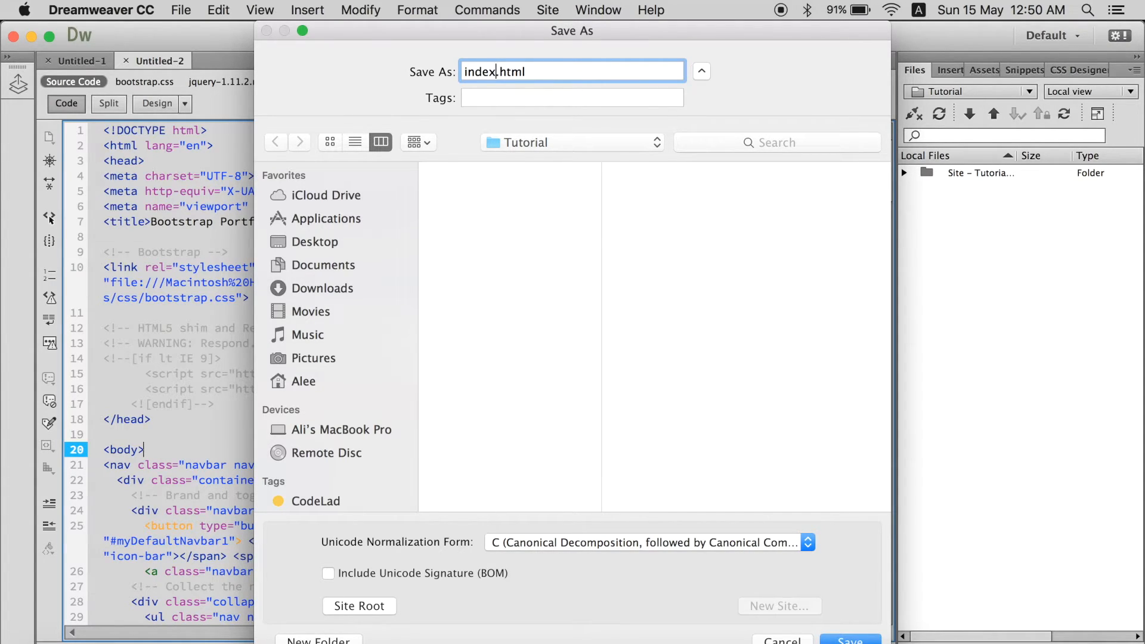
Save the page as index.html and confirm copying its dependent files to Tutorial.
{"action": "left_click", "coordinate": [851, 638]}
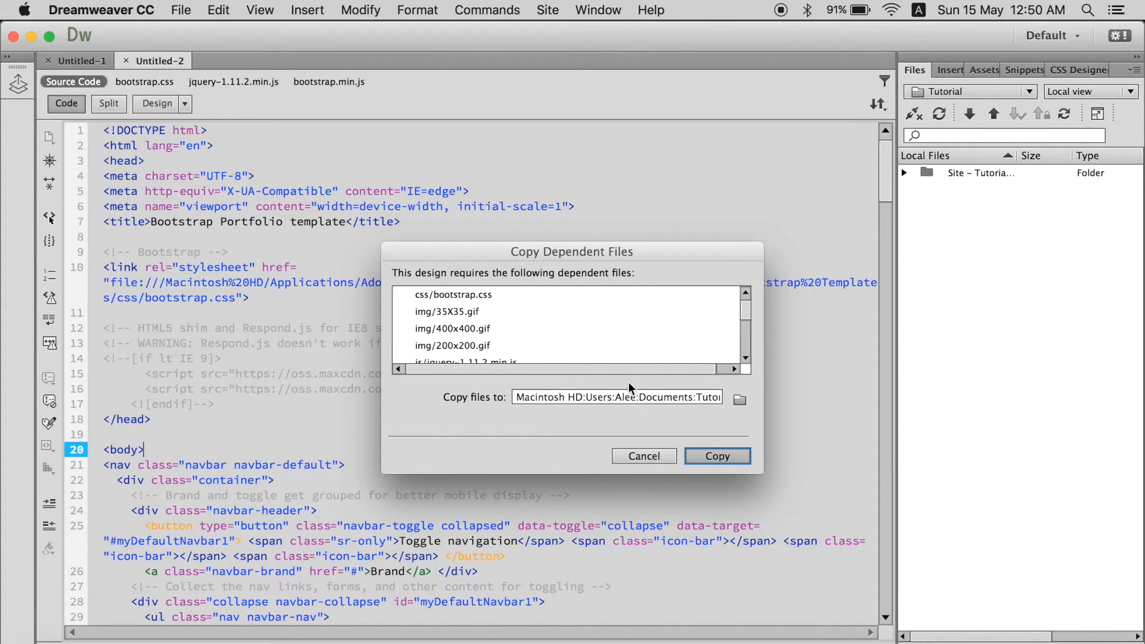
{"action": "key", "text": "Return"}
{"action": "scroll", "coordinate": [456, 380], "scroll_direction": "up", "scroll_amount": 10}
{"action": "scroll", "coordinate": [457, 381], "scroll_direction": "up", "scroll_amount": 15}
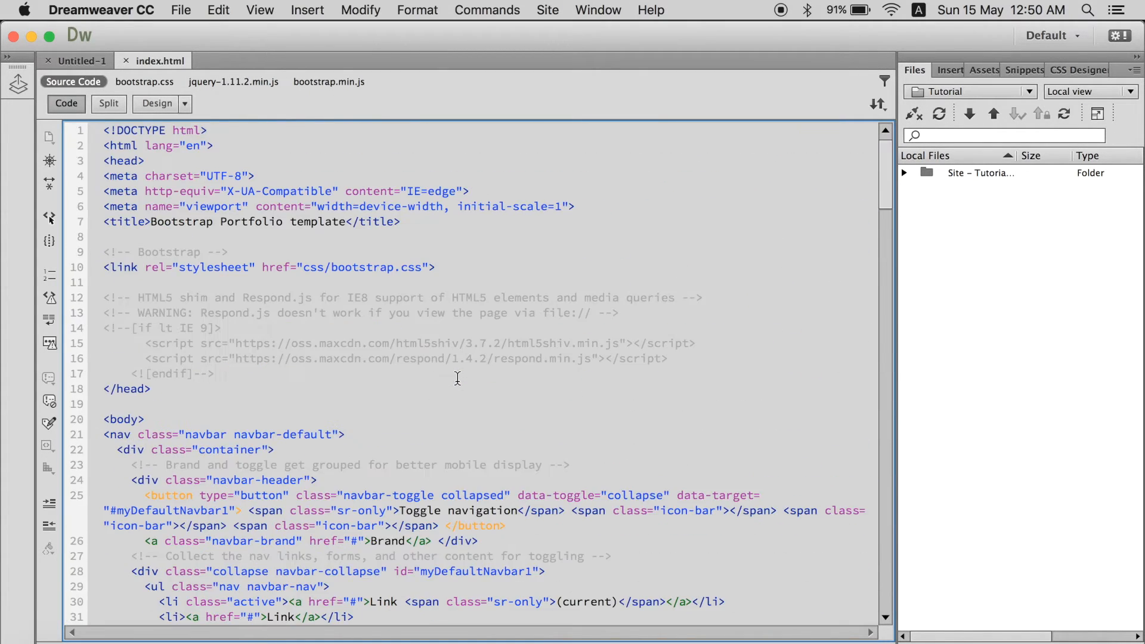
{"action": "scroll", "coordinate": [456, 380], "scroll_direction": "down", "scroll_amount": 5}
{"action": "scroll", "coordinate": [456, 381], "scroll_direction": "down", "scroll_amount": 3}
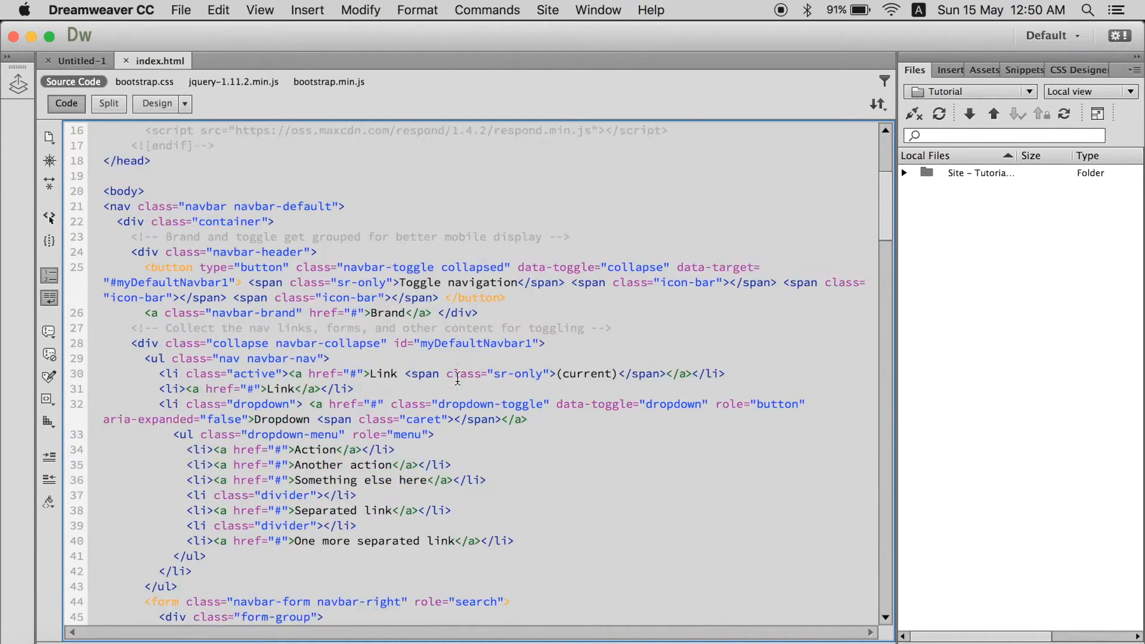
{"action": "scroll", "coordinate": [457, 380], "scroll_direction": "down", "scroll_amount": 3}
{"action": "scroll", "coordinate": [457, 380], "scroll_direction": "down", "scroll_amount": 3}
{"action": "scroll", "coordinate": [456, 381], "scroll_direction": "down", "scroll_amount": 3}
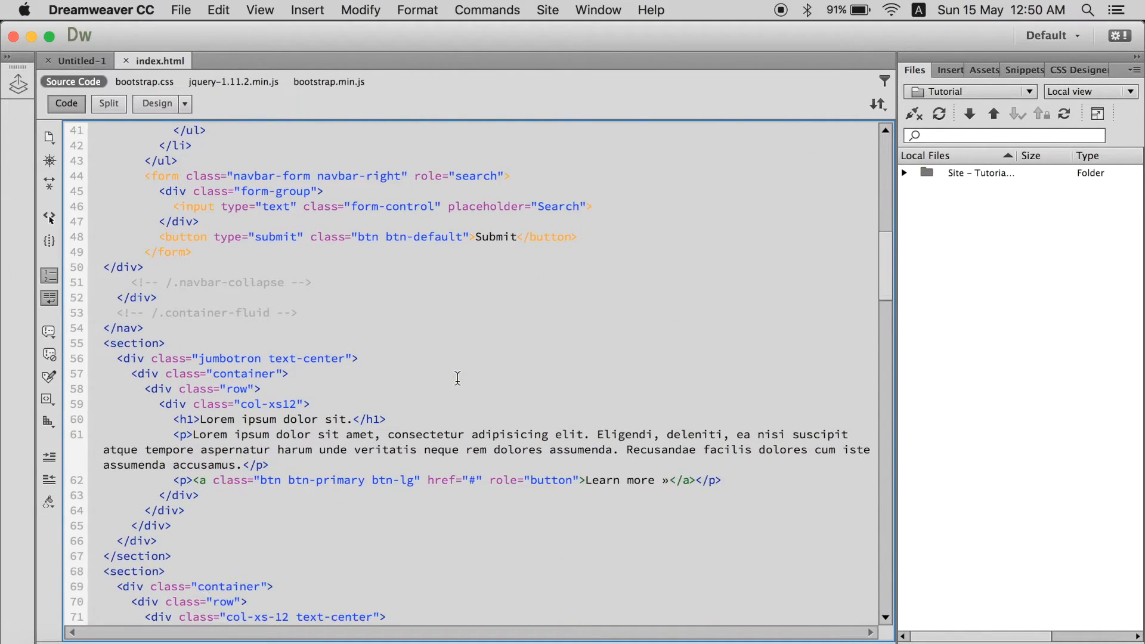
Select the heading text 'Lorem ipsum dolor sit.' in index.html, then deselect it.
{"action": "left_click_drag", "start_coordinate": [201, 419], "coordinate": [351, 419]}
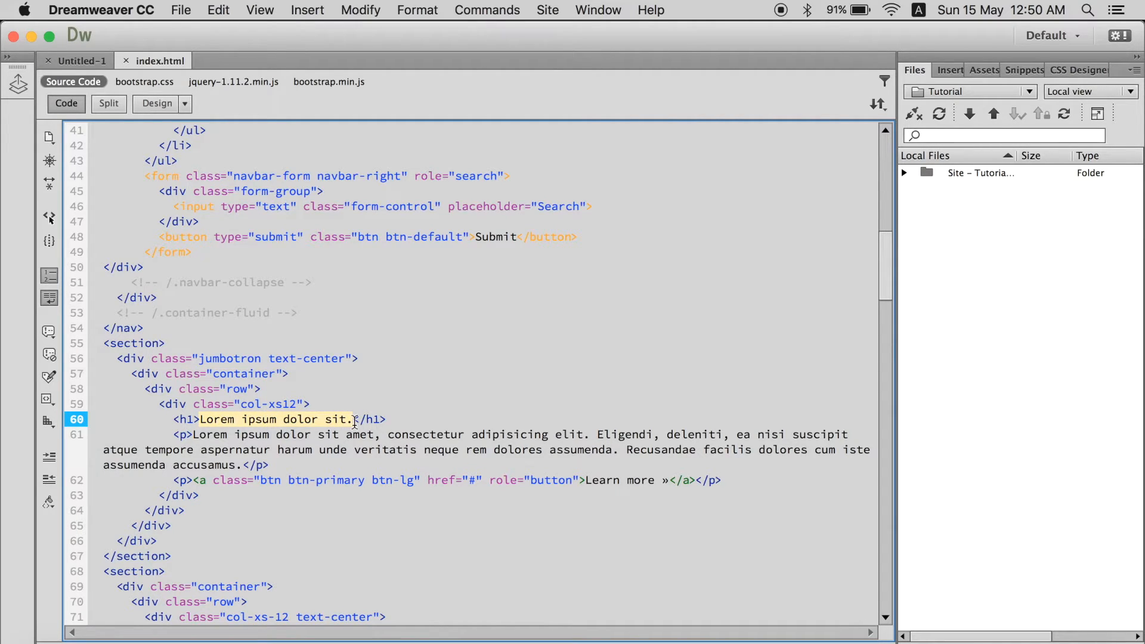
{"action": "left_click", "coordinate": [246, 434]}
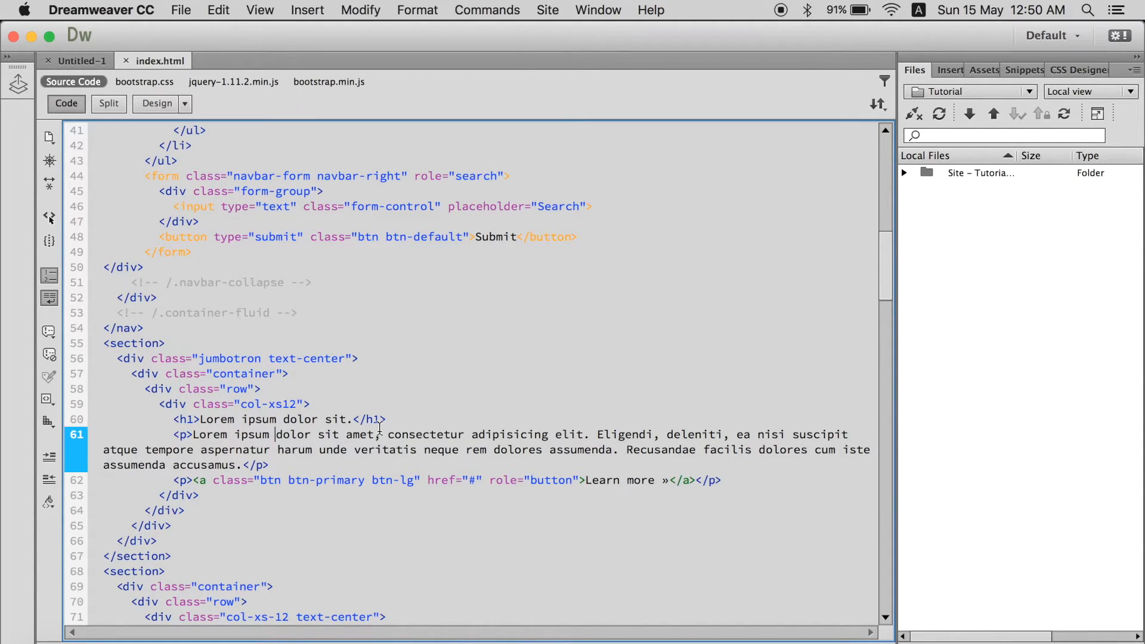
{"action": "scroll", "coordinate": [379, 432], "scroll_direction": "up", "scroll_amount": 3}
{"action": "scroll", "coordinate": [380, 432], "scroll_direction": "up", "scroll_amount": 3}
{"action": "scroll", "coordinate": [380, 432], "scroll_direction": "up", "scroll_amount": 3}
{"action": "scroll", "coordinate": [379, 432], "scroll_direction": "up", "scroll_amount": 5}
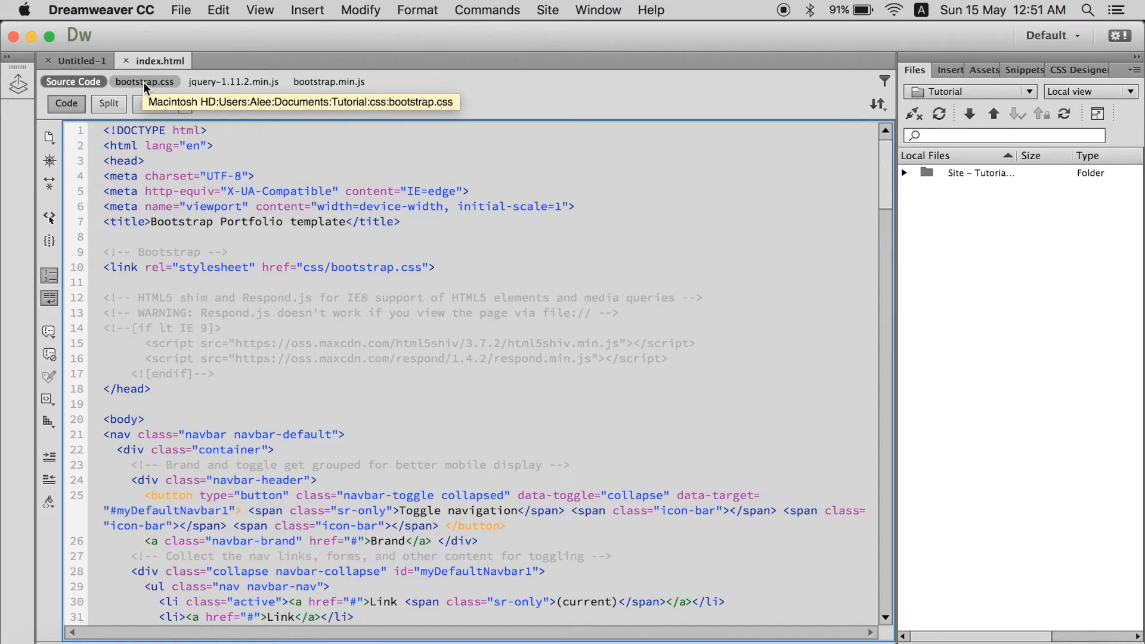
{"action": "left_click", "coordinate": [145, 83]}
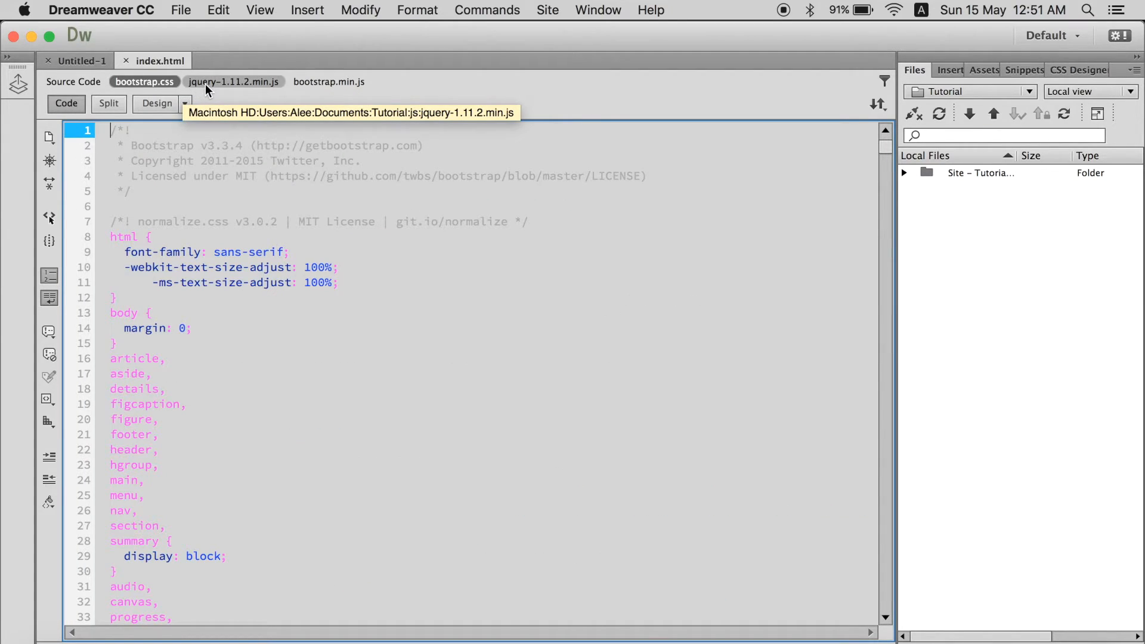
{"action": "left_click", "coordinate": [233, 82]}
{"action": "left_click", "coordinate": [329, 82]}
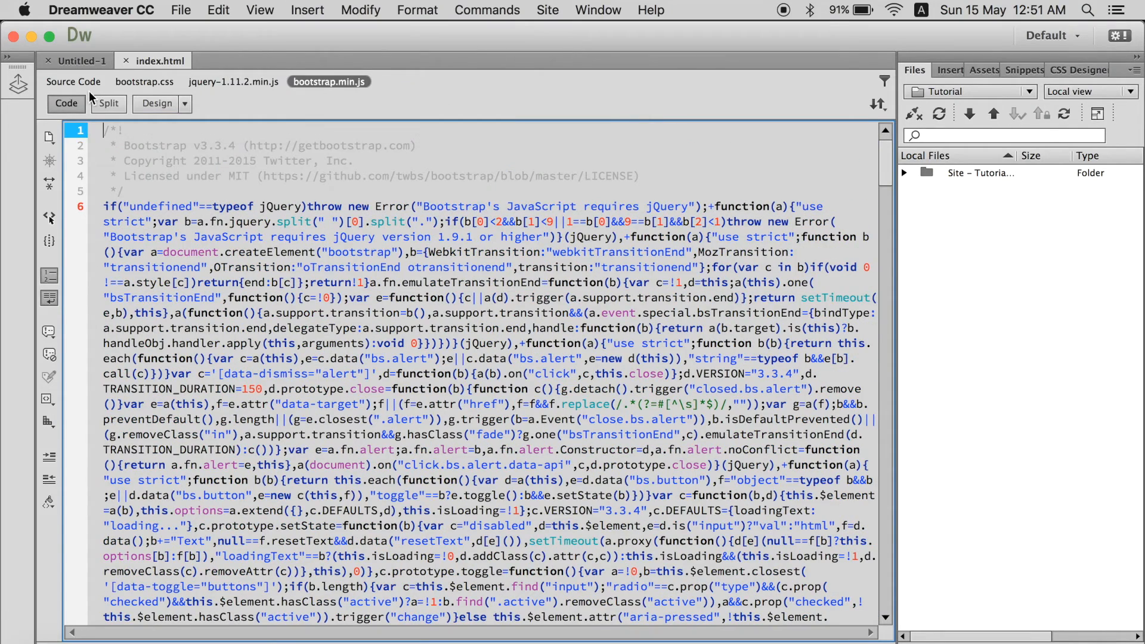
{"action": "left_click", "coordinate": [144, 82]}
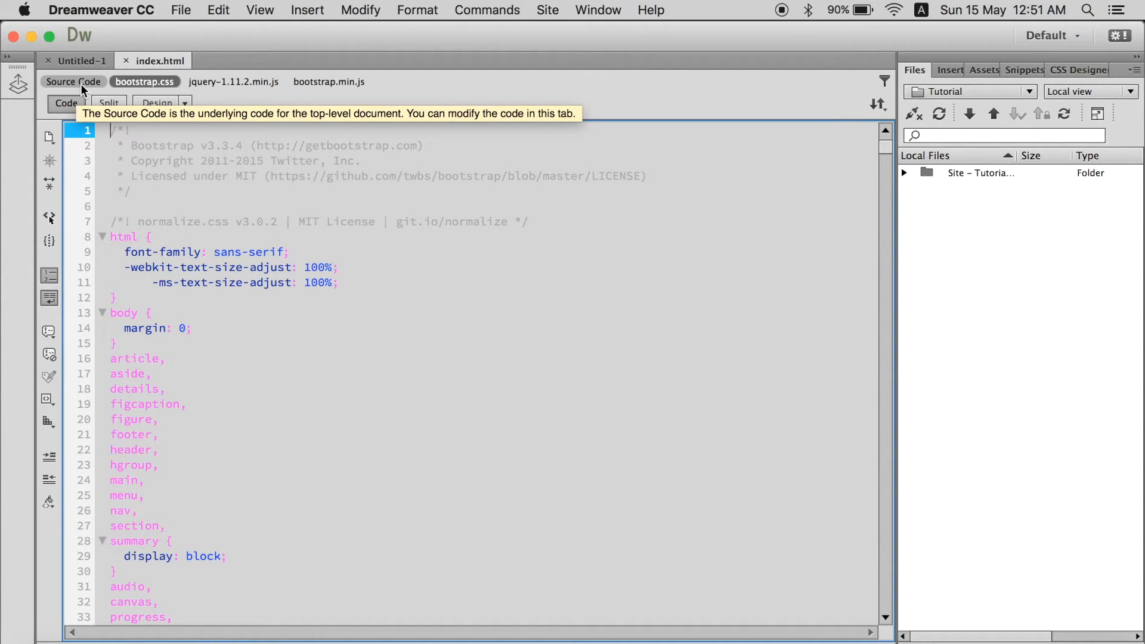
{"action": "left_click", "coordinate": [73, 82]}
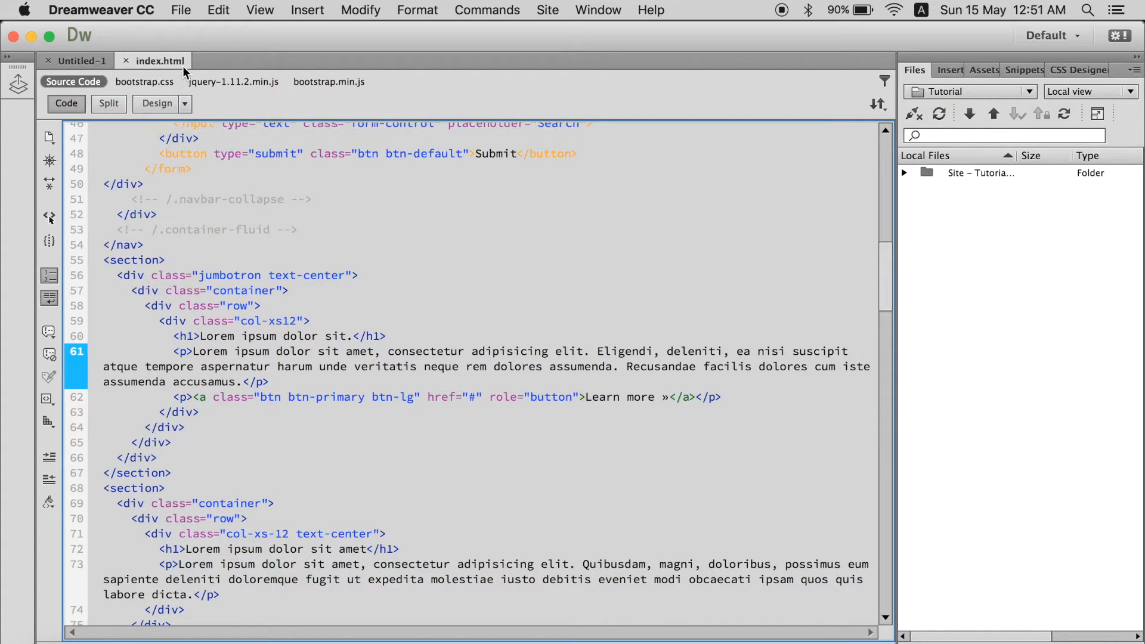
{"action": "left_click", "coordinate": [186, 12]}
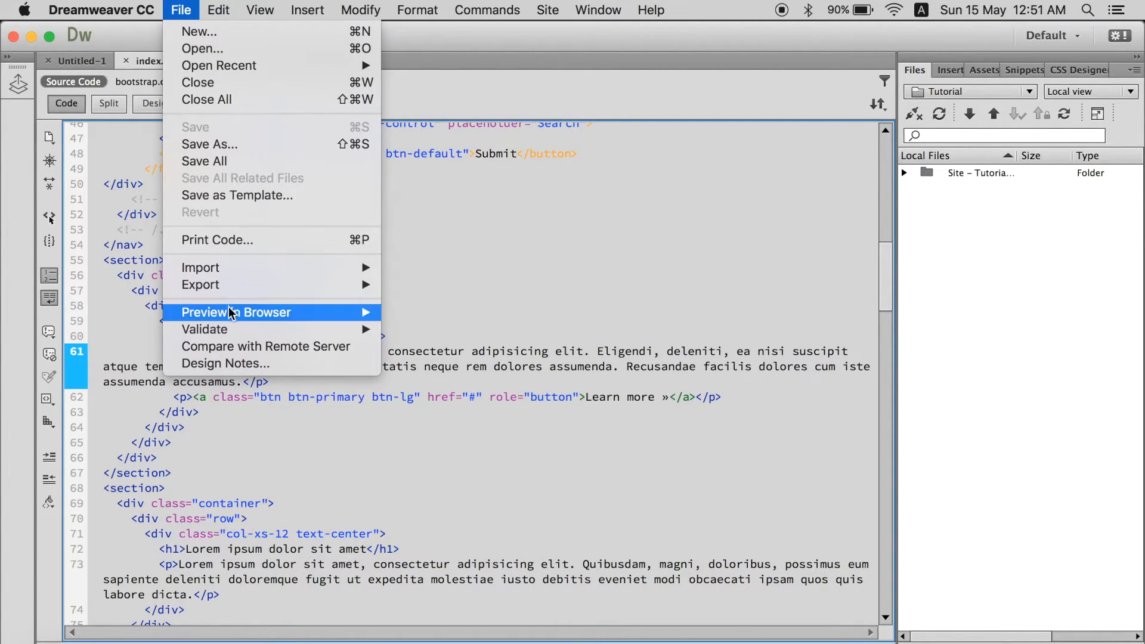
{"action": "mouse_move", "coordinate": [236, 312]}
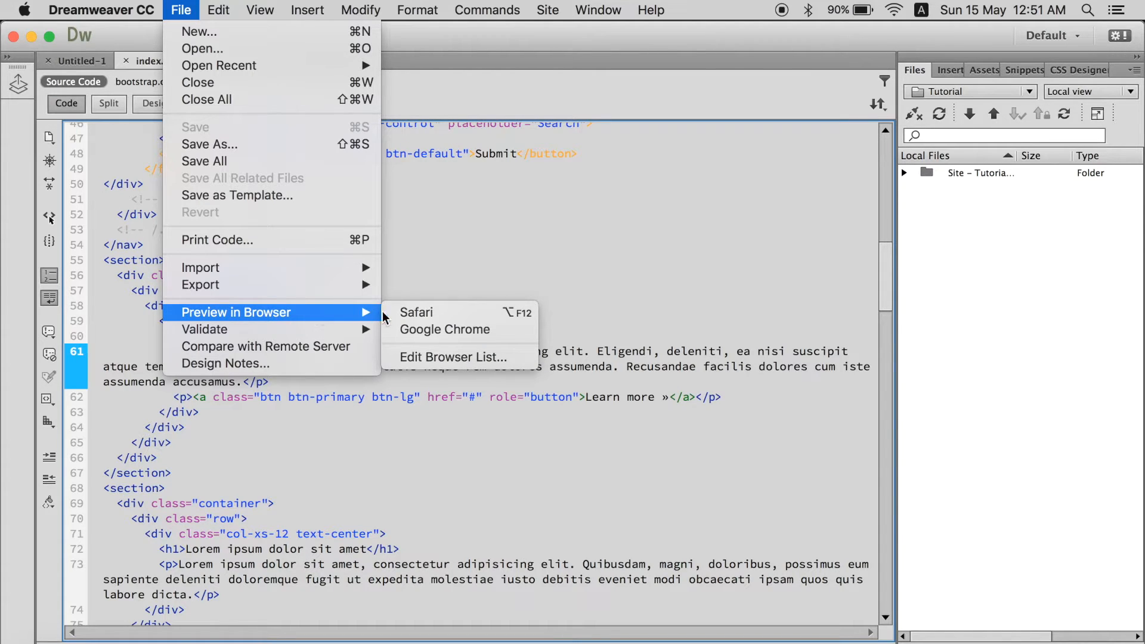
Preview the Bootstrap Portfolio index.html live in Safari.
{"action": "left_click", "coordinate": [416, 312]}
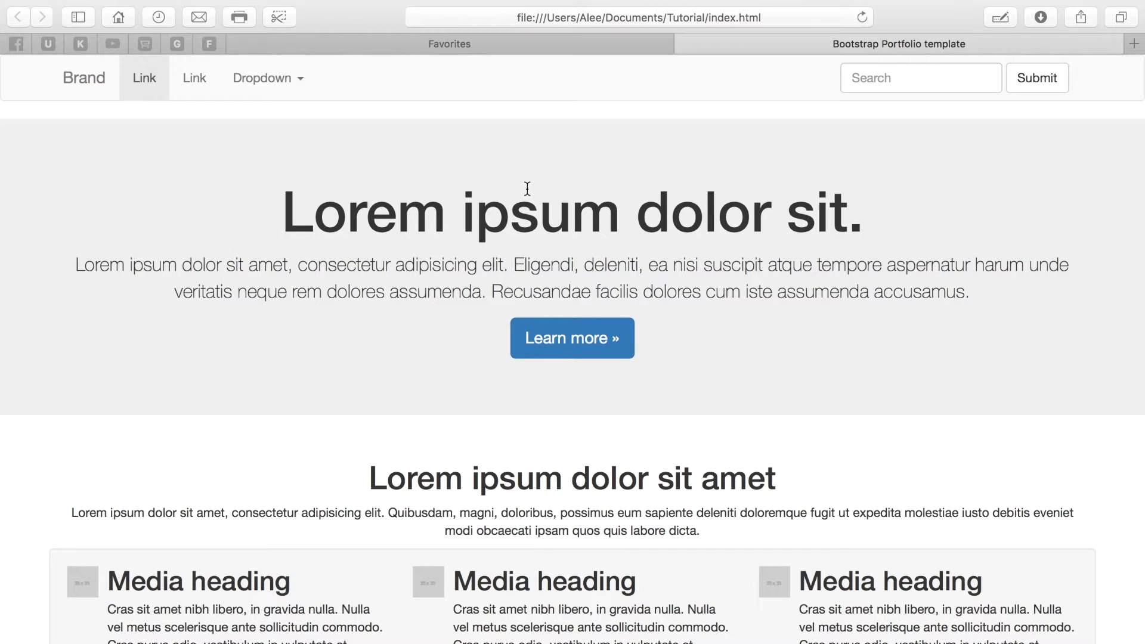
{"action": "scroll", "coordinate": [465, 277], "scroll_direction": "down", "scroll_amount": 10}
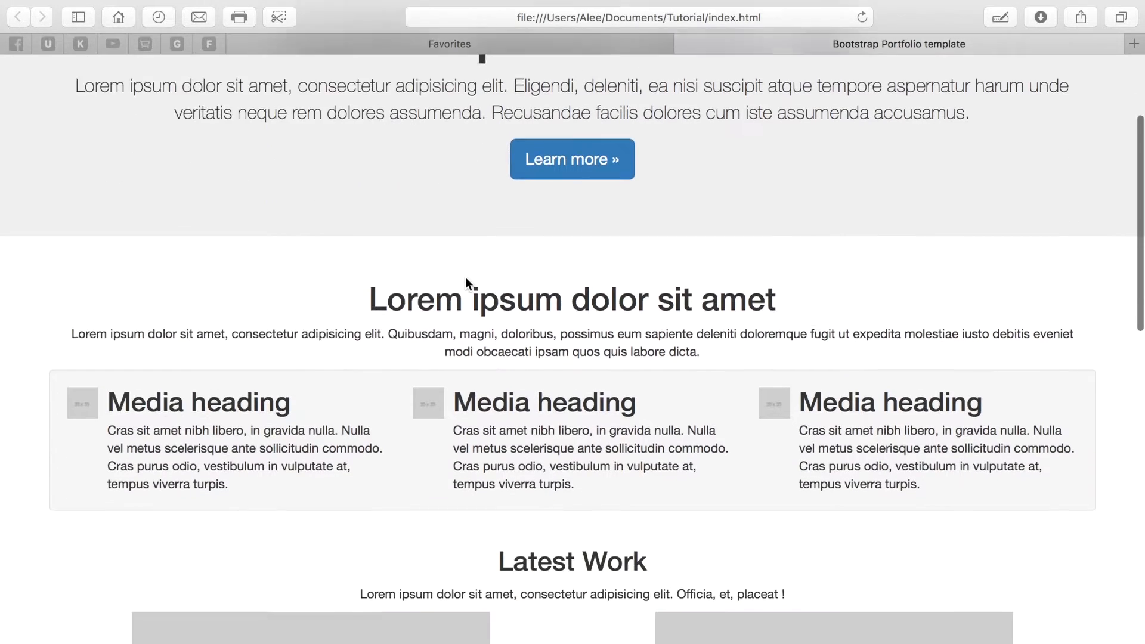
{"action": "scroll", "coordinate": [465, 280], "scroll_direction": "down", "scroll_amount": 5}
{"action": "scroll", "coordinate": [465, 279], "scroll_direction": "down", "scroll_amount": 5}
{"action": "scroll", "coordinate": [465, 279], "scroll_direction": "down", "scroll_amount": 5}
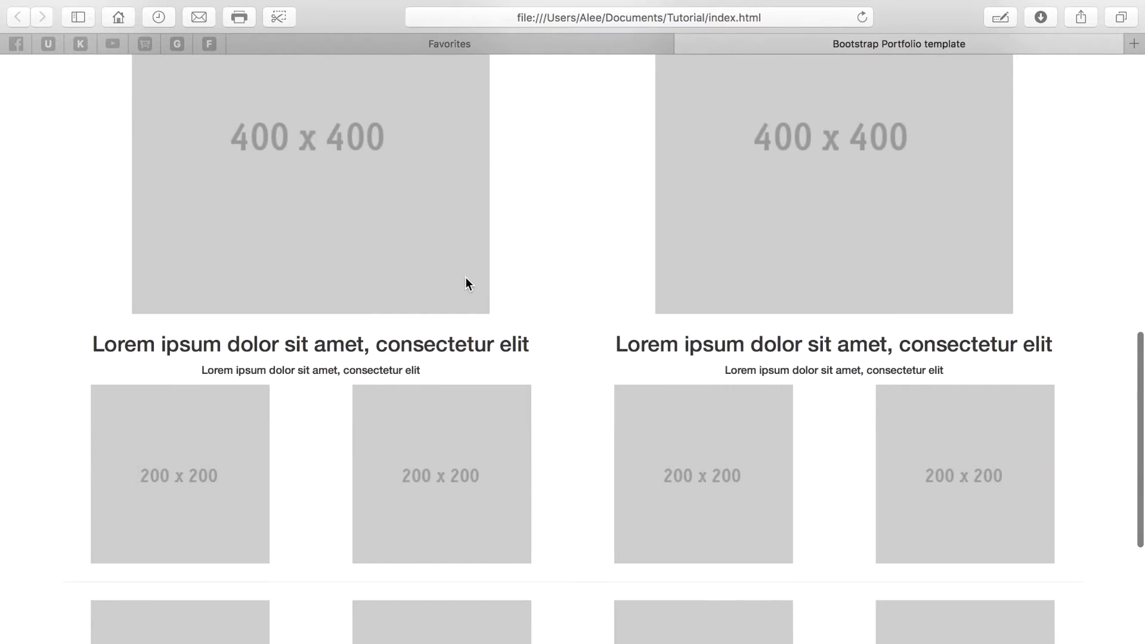
{"action": "scroll", "coordinate": [465, 279], "scroll_direction": "down", "scroll_amount": 5}
{"action": "scroll", "coordinate": [466, 276], "scroll_direction": "down", "scroll_amount": 4}
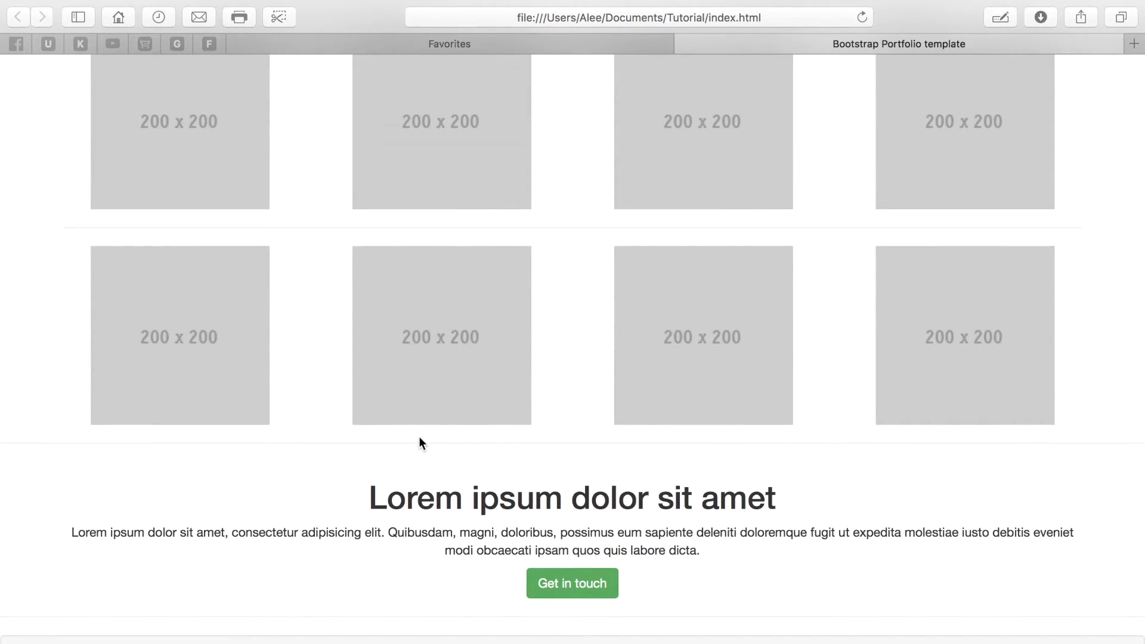
{"action": "scroll", "coordinate": [419, 435], "scroll_direction": "down", "scroll_amount": 3}
{"action": "scroll", "coordinate": [419, 435], "scroll_direction": "down", "scroll_amount": 2}
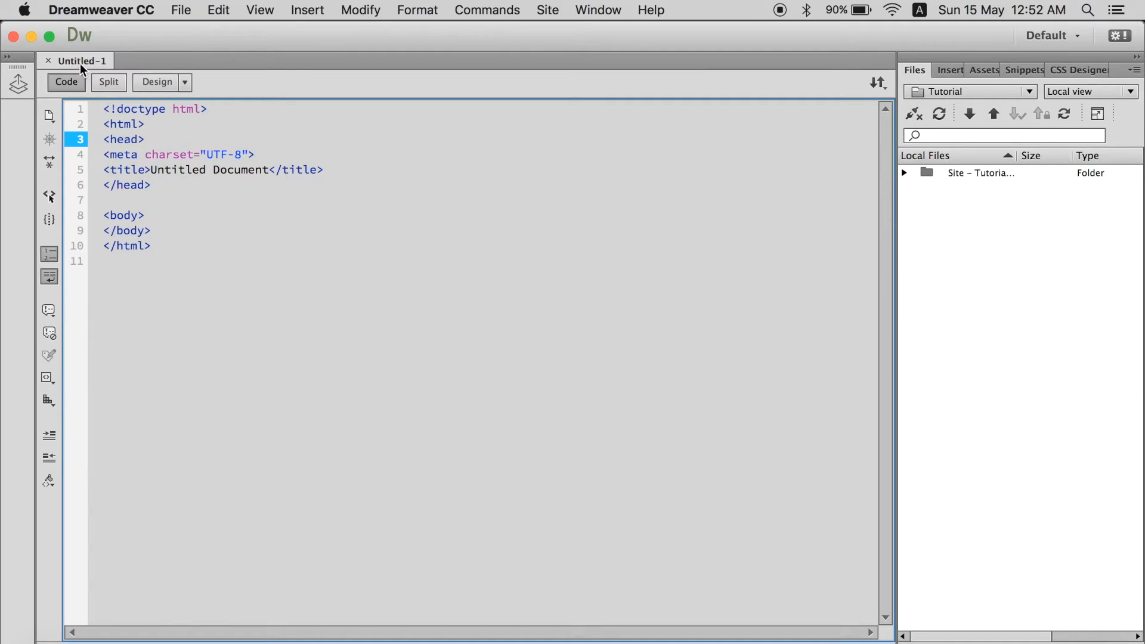
Add blank lines inside the body of Untitled-1 and bring up Save As.
{"action": "left_click", "coordinate": [182, 201]}
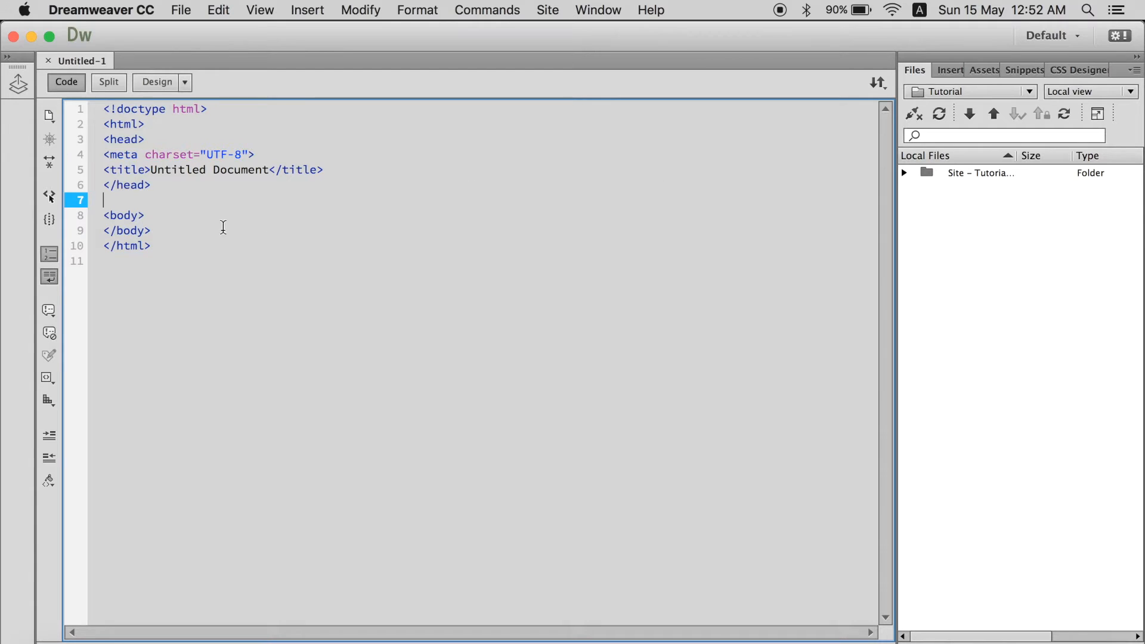
{"action": "left_click", "coordinate": [155, 217]}
{"action": "key", "text": "Return"}
{"action": "key", "text": "Return"}
{"action": "key", "text": "Return"}
{"action": "key", "text": "Up"}
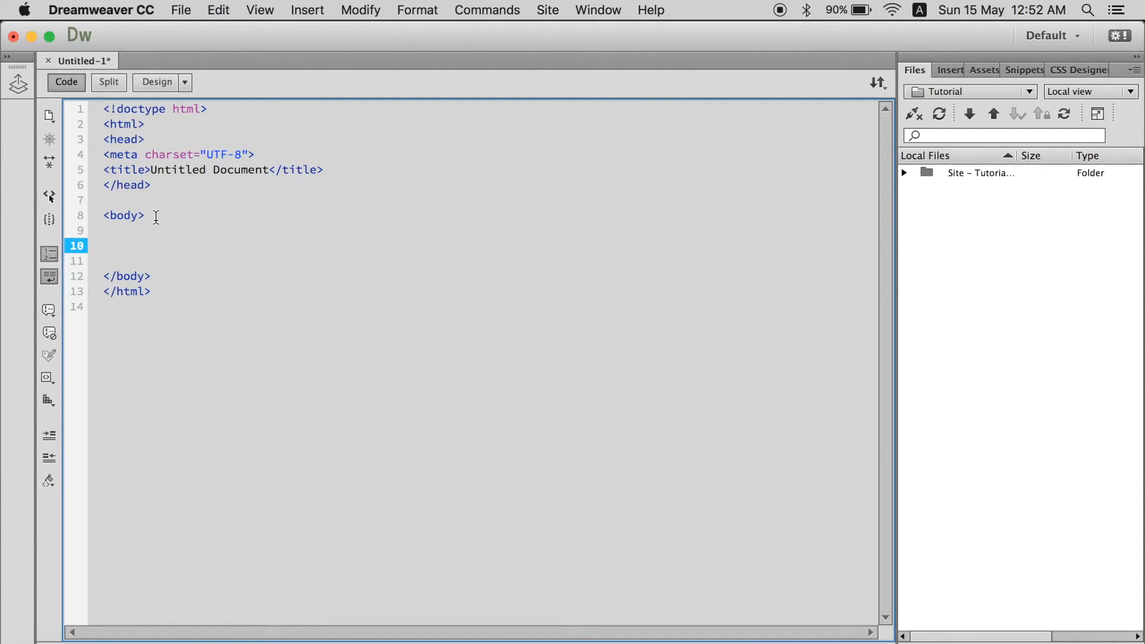
{"action": "key", "text": "super+s"}
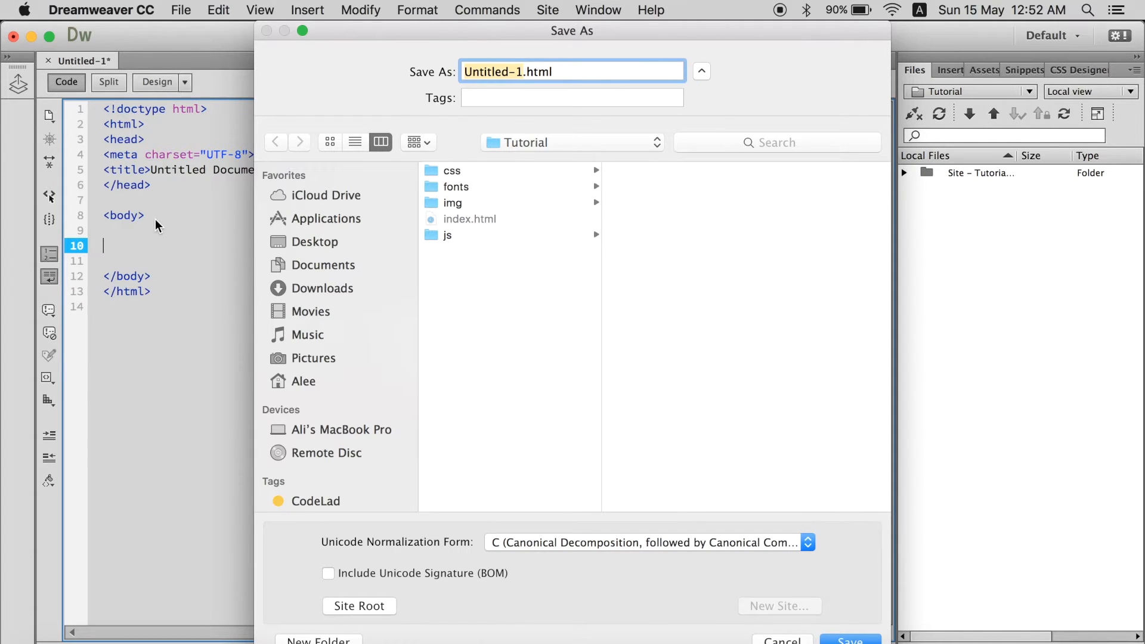
{"action": "type", "text": "i2"}
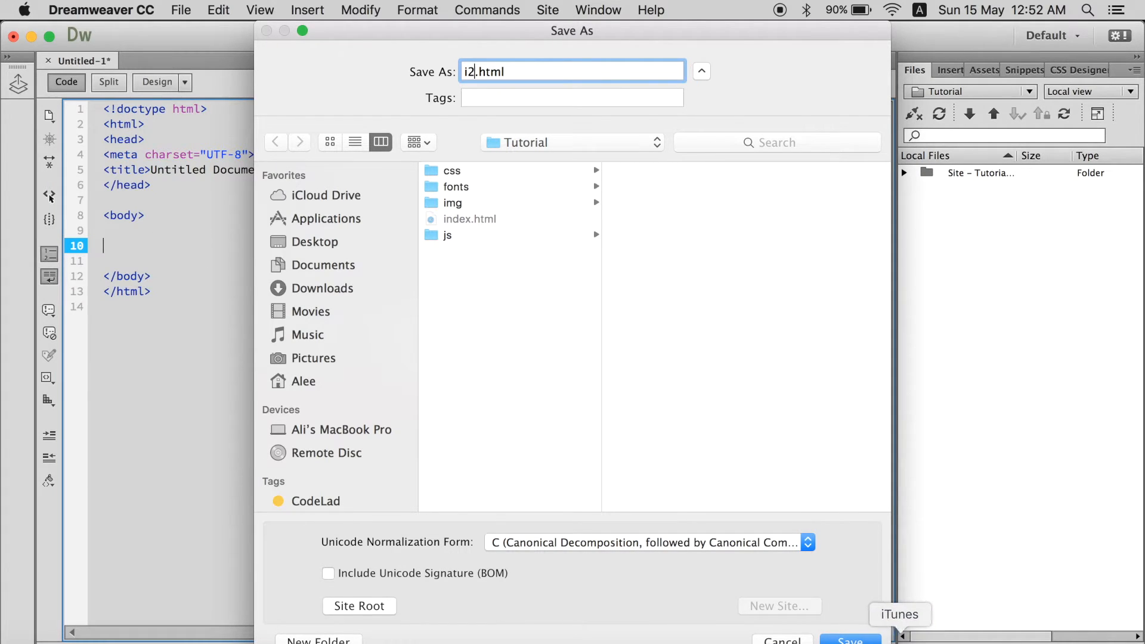
Save the new page as i2.html in the Tutorial folder.
{"action": "left_click", "coordinate": [850, 641]}
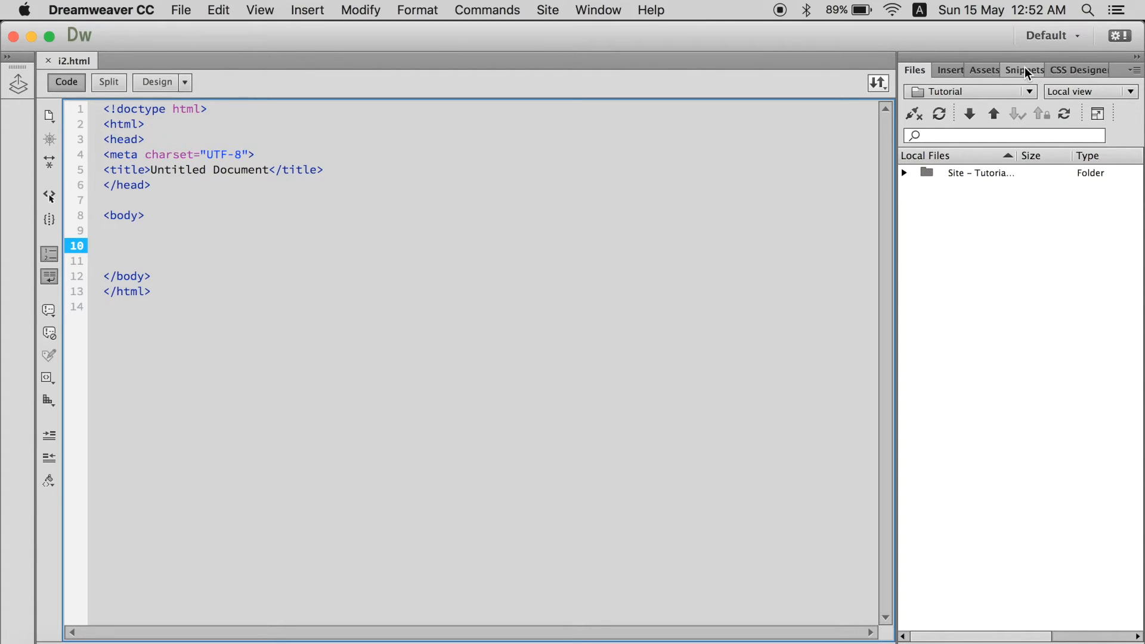
{"action": "left_click", "coordinate": [950, 72]}
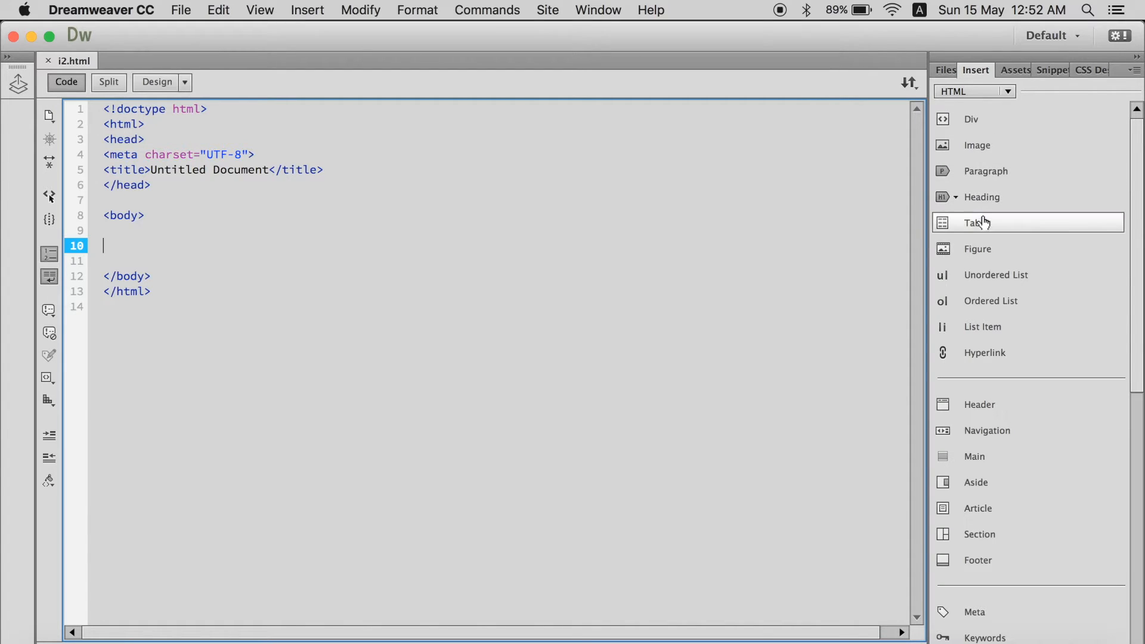
Insert an unordered list with one list item and start a hyperlink inside it.
{"action": "left_click", "coordinate": [990, 280]}
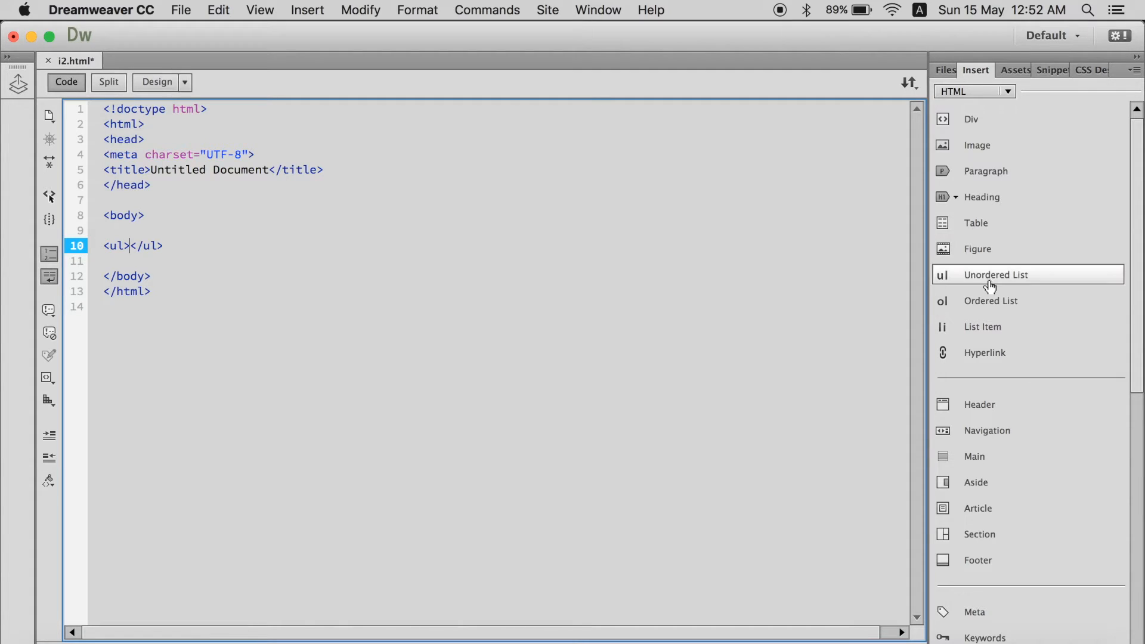
{"action": "left_click", "coordinate": [989, 328]}
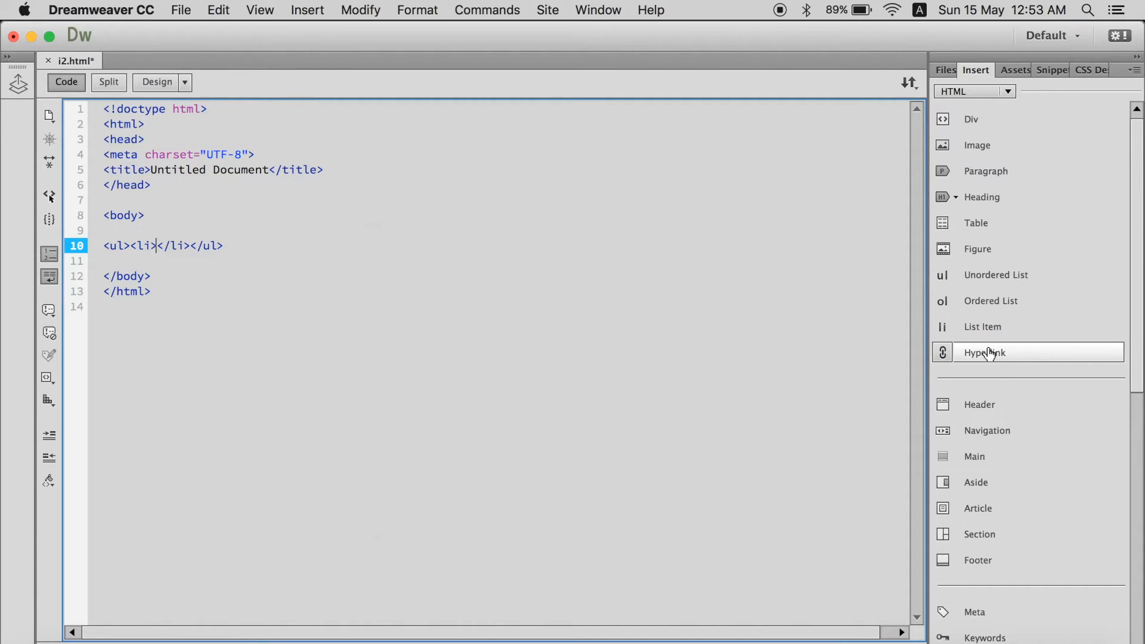
{"action": "left_click", "coordinate": [990, 353]}
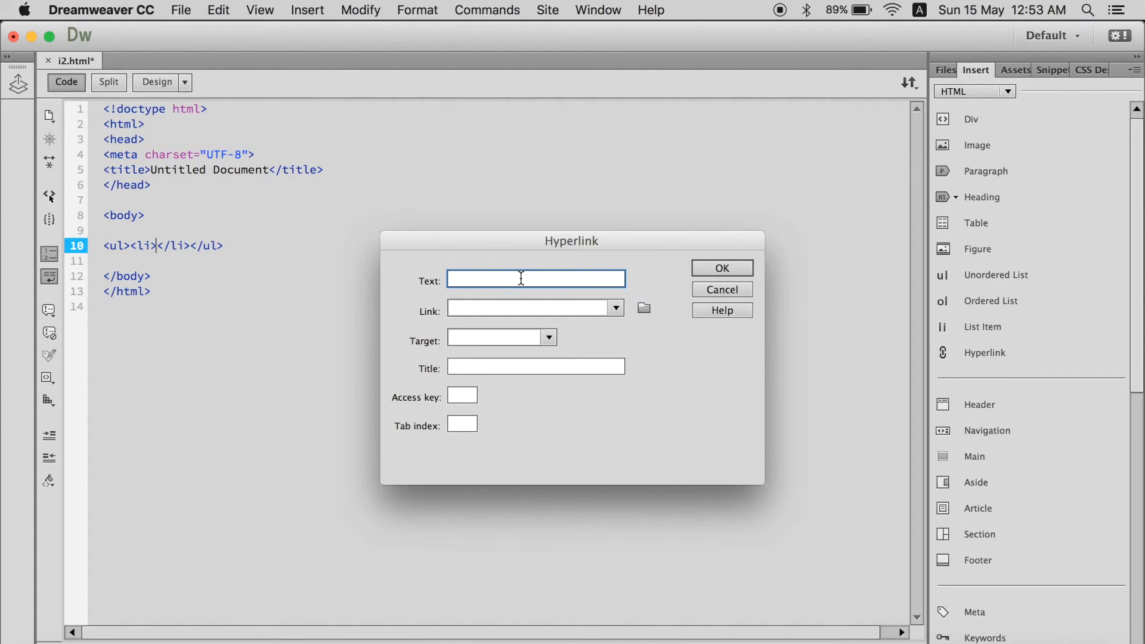
{"action": "type", "text": "Click Me"}
{"action": "left_click", "coordinate": [512, 311]}
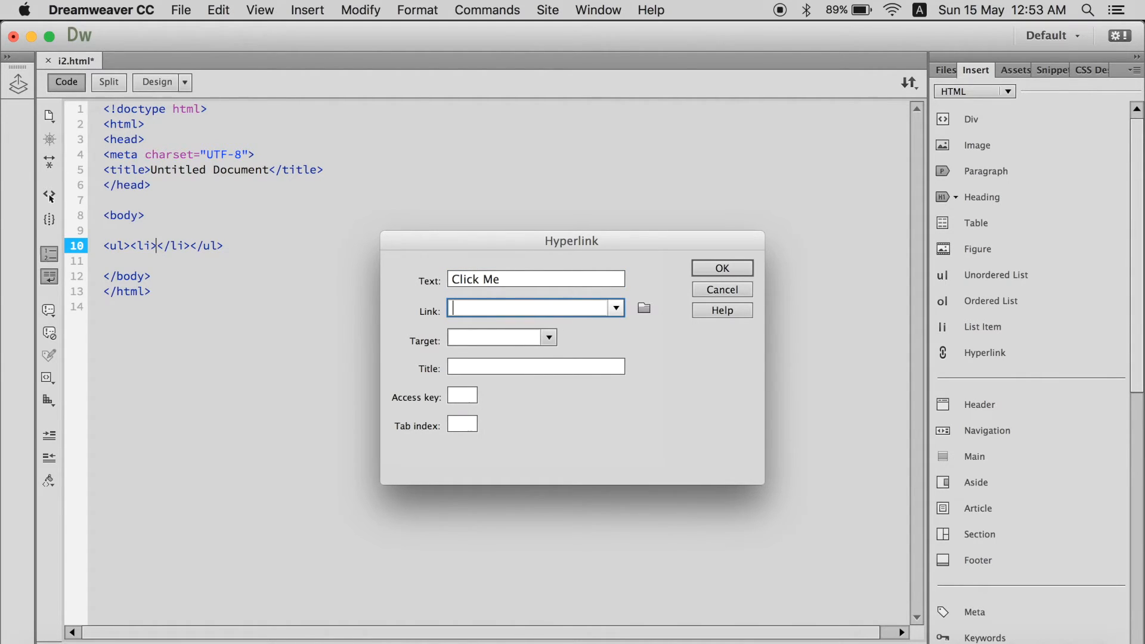
{"action": "type", "text": "http://google"}
{"action": "type", "text": ".com"}
{"action": "left_click", "coordinate": [484, 341]}
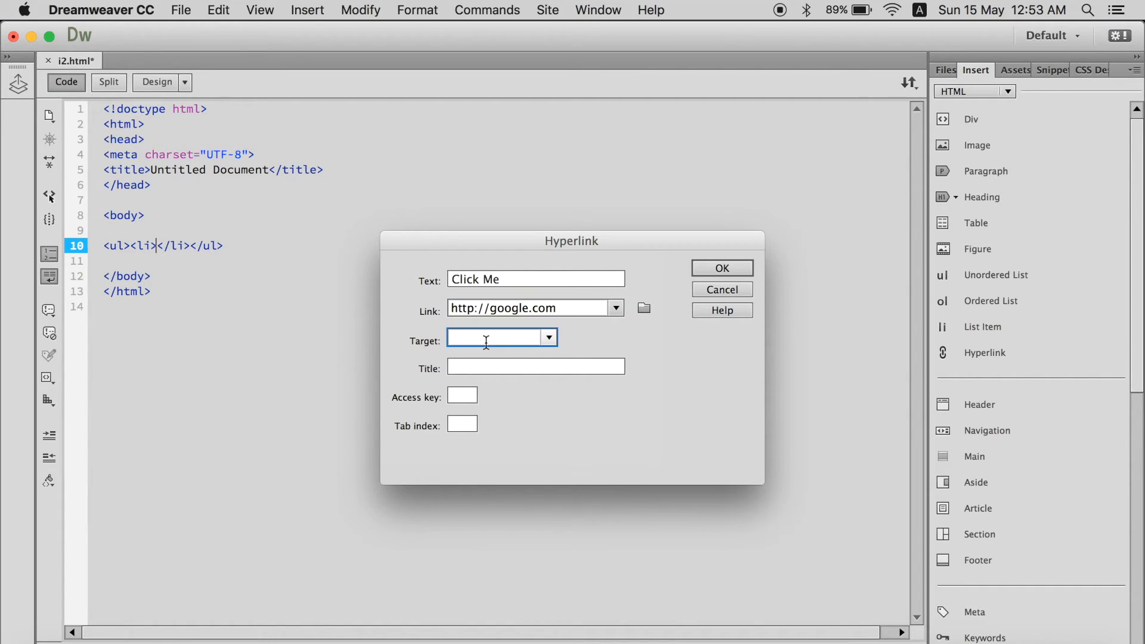
{"action": "left_click", "coordinate": [547, 338]}
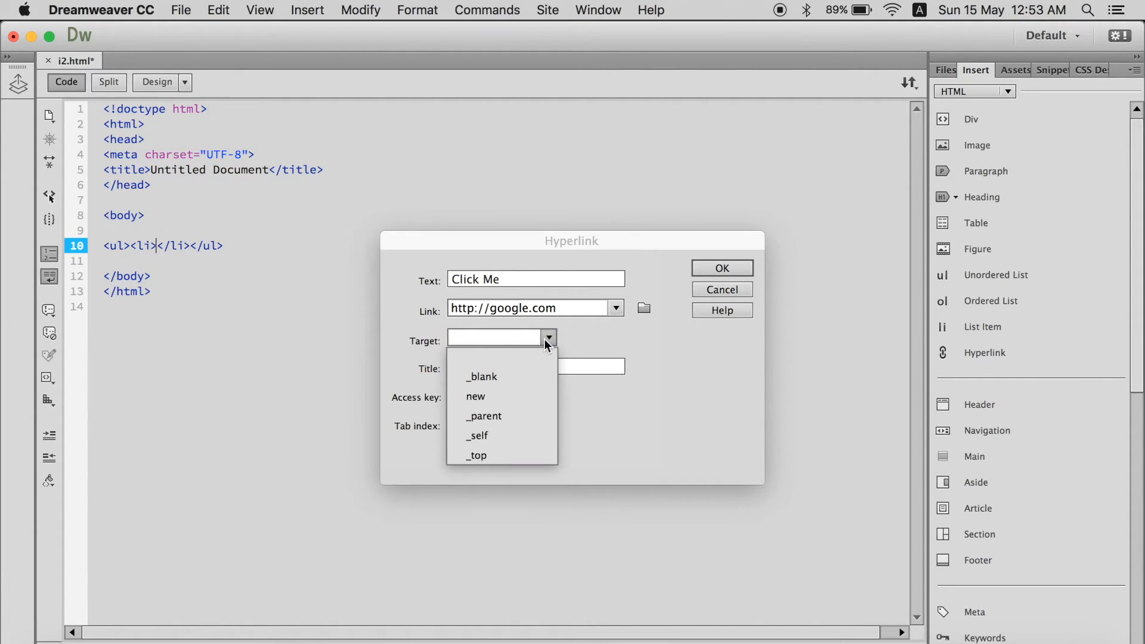
{"action": "left_click", "coordinate": [510, 379]}
{"action": "left_click", "coordinate": [514, 369]}
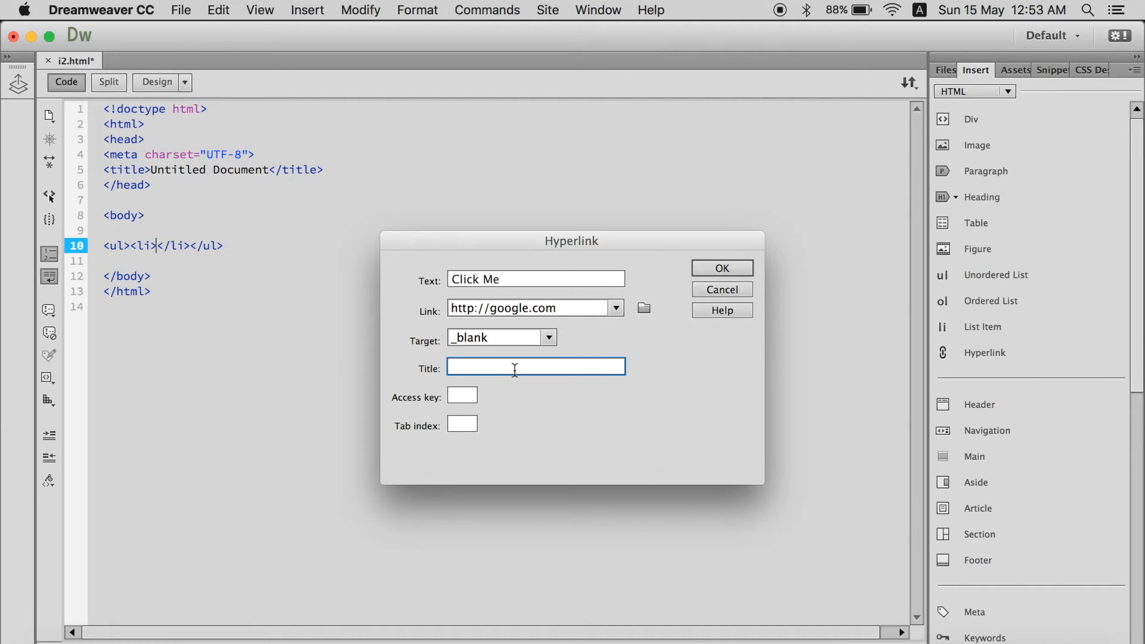
{"action": "type", "text": "Google"}
{"action": "left_click", "coordinate": [462, 396]}
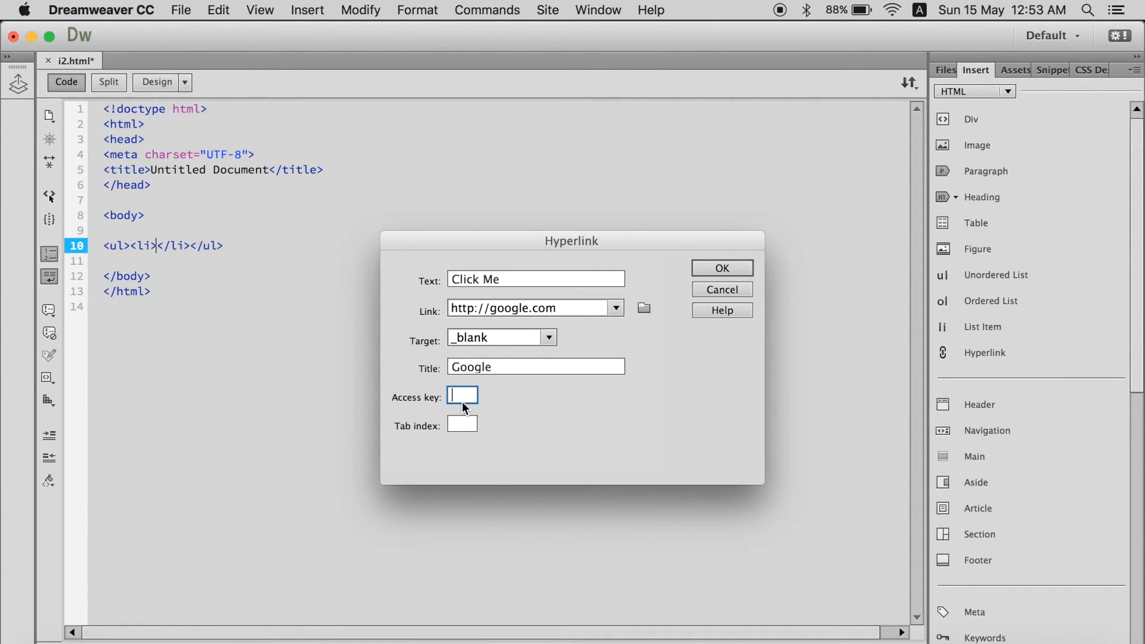
{"action": "left_click", "coordinate": [461, 427]}
{"action": "key", "text": "BackSpace"}
{"action": "left_click", "coordinate": [722, 269]}
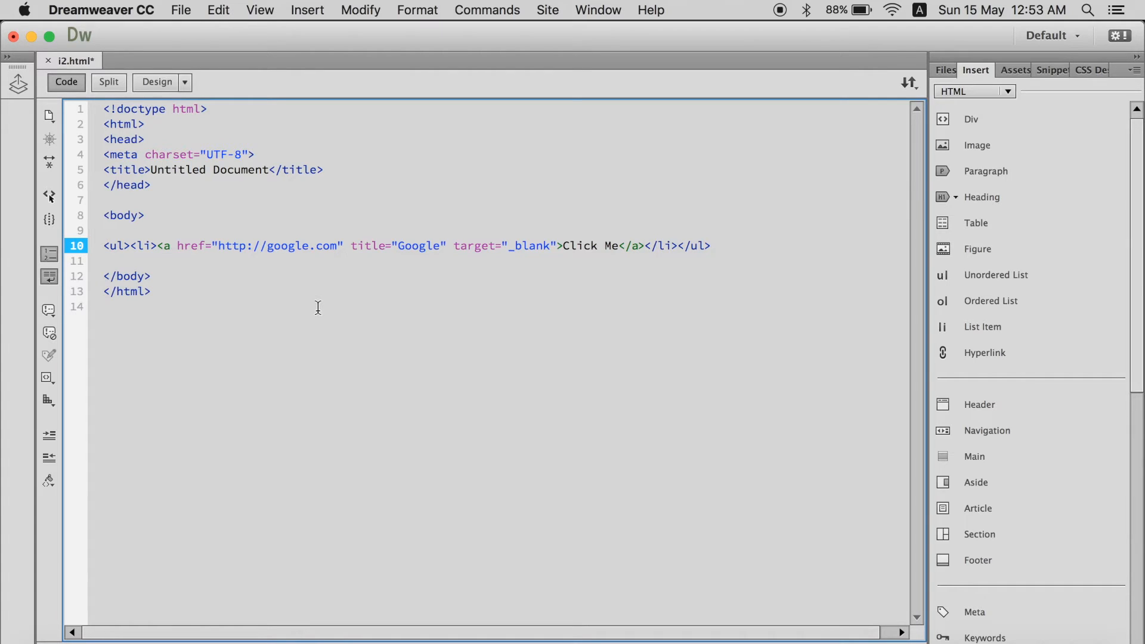
Highlight the new link's tag, then add an empty line 11 below the list.
{"action": "mouse_move", "coordinate": [157, 246]}
{"action": "left_mouse_down"}
{"action": "mouse_move", "coordinate": [437, 262]}
{"action": "mouse_move", "coordinate": [560, 253]}
{"action": "left_mouse_up"}
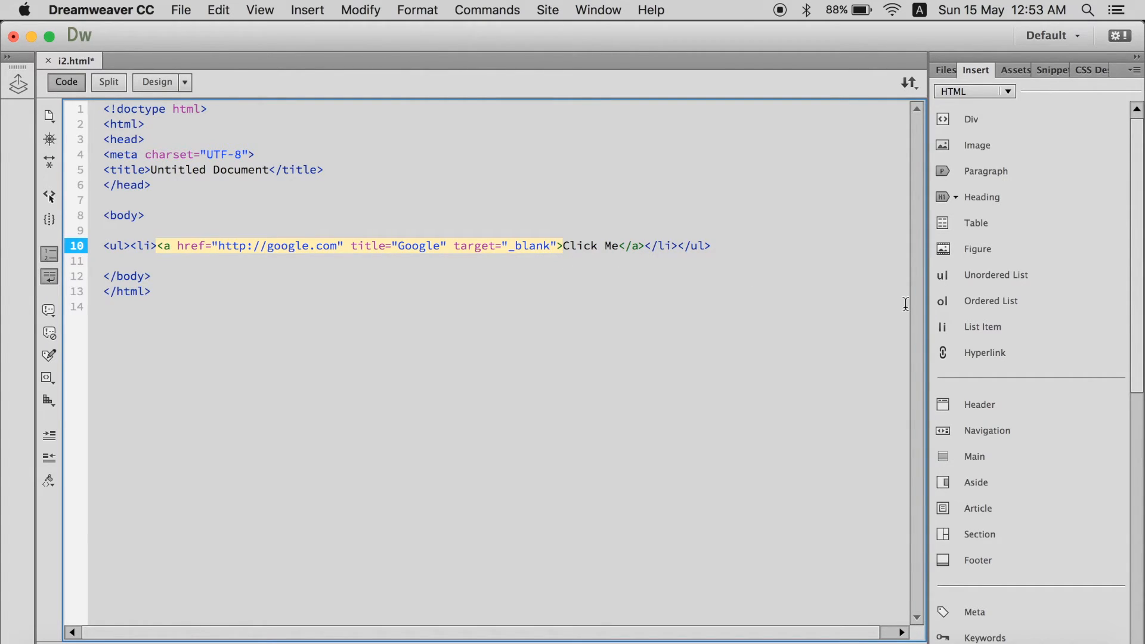
{"action": "left_click", "coordinate": [735, 254]}
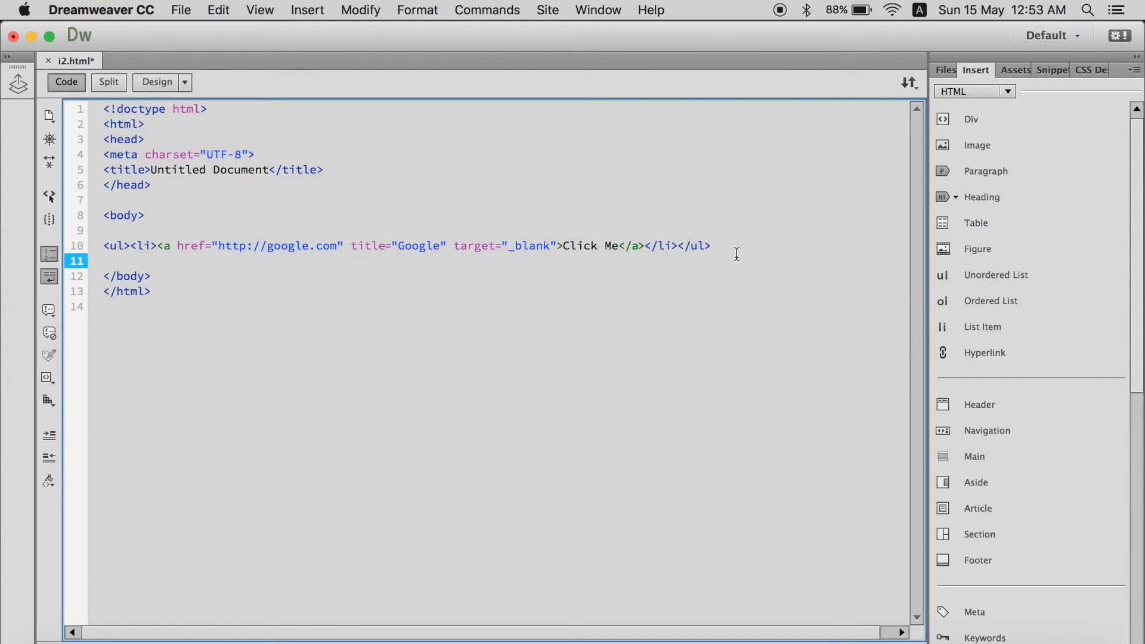
{"action": "key", "text": "Return"}
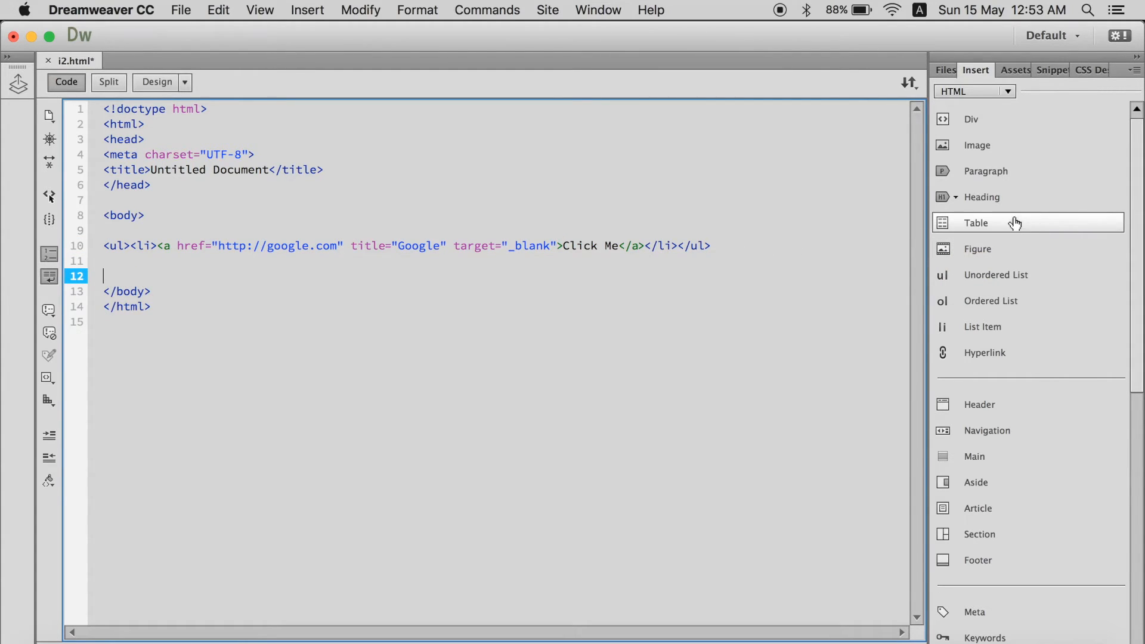
Insert a 3×3 table, 200 pixels wide, 1-pixel border, with a top header row.
{"action": "left_click", "coordinate": [1006, 224]}
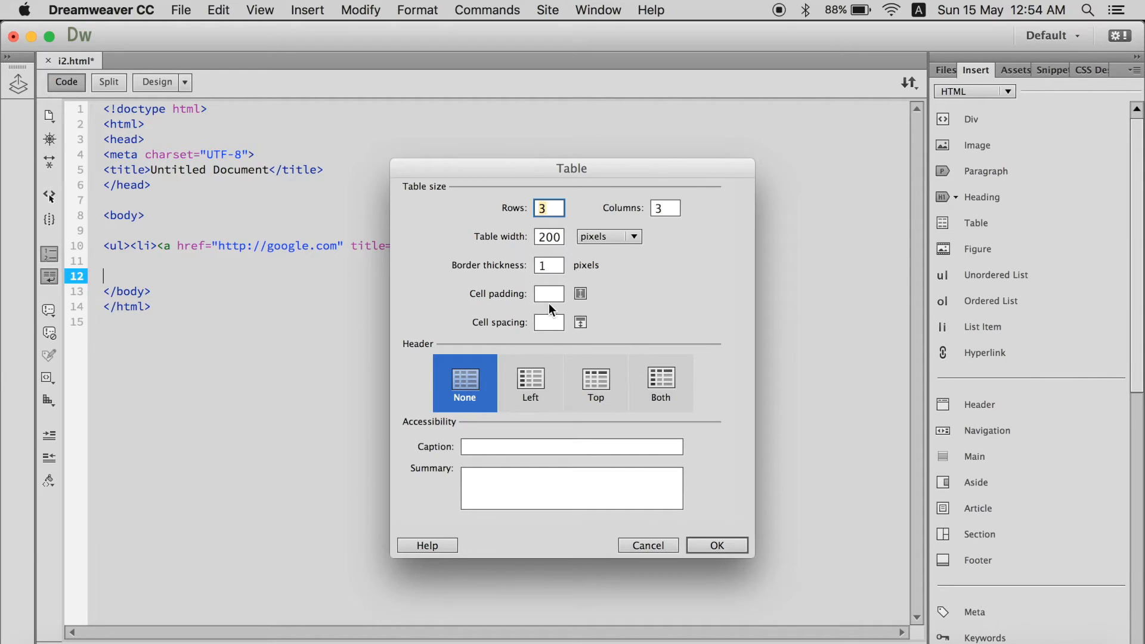
{"action": "left_click", "coordinate": [522, 378]}
{"action": "left_click", "coordinate": [607, 386]}
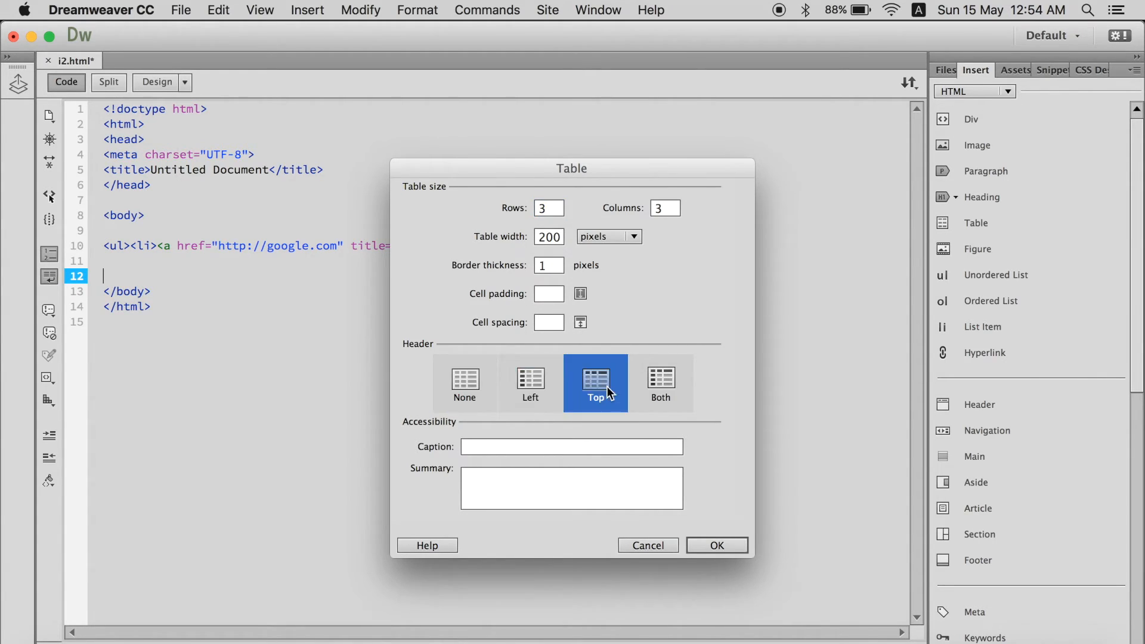
{"action": "left_click", "coordinate": [709, 544]}
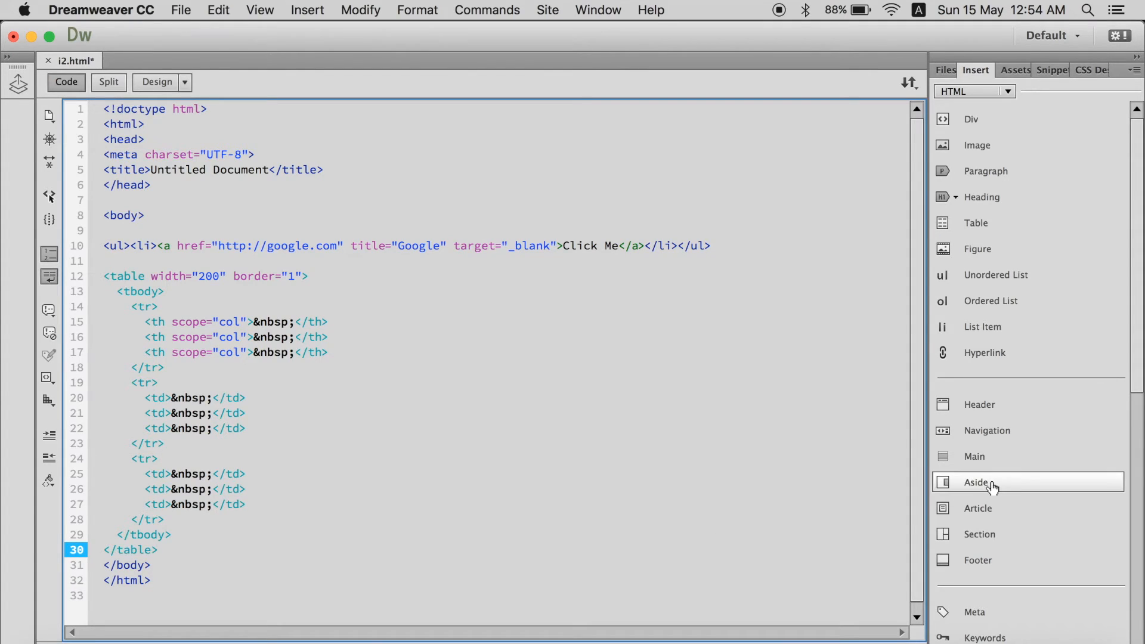
{"action": "scroll", "coordinate": [992, 486], "scroll_direction": "down", "scroll_amount": 5}
{"action": "scroll", "coordinate": [991, 486], "scroll_direction": "down", "scroll_amount": 2}
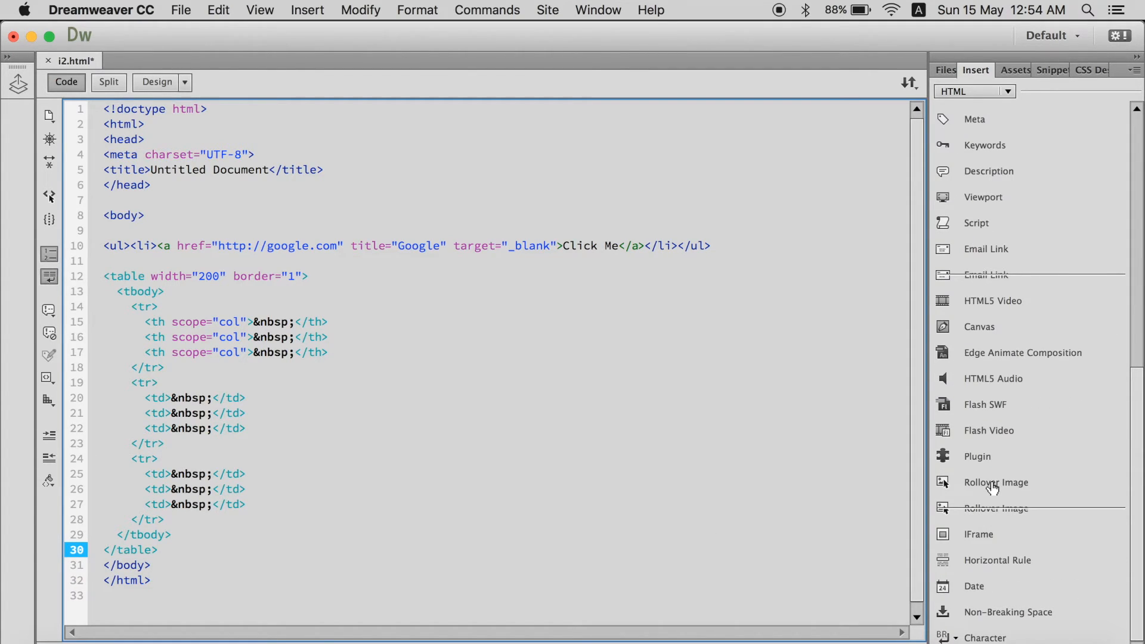
{"action": "scroll", "coordinate": [991, 486], "scroll_direction": "up", "scroll_amount": 3}
{"action": "scroll", "coordinate": [991, 486], "scroll_direction": "up", "scroll_amount": 3}
{"action": "scroll", "coordinate": [991, 486], "scroll_direction": "up", "scroll_amount": 3}
{"action": "scroll", "coordinate": [992, 486], "scroll_direction": "up", "scroll_amount": 2}
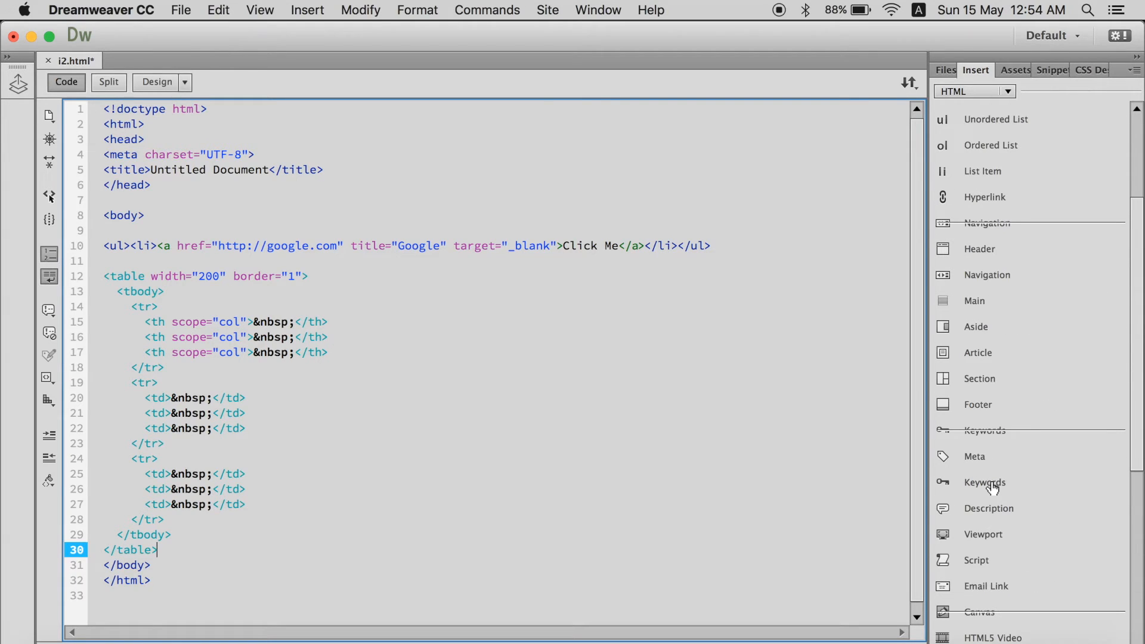
{"action": "scroll", "coordinate": [990, 486], "scroll_direction": "up", "scroll_amount": 3}
{"action": "scroll", "coordinate": [992, 486], "scroll_direction": "up", "scroll_amount": 3}
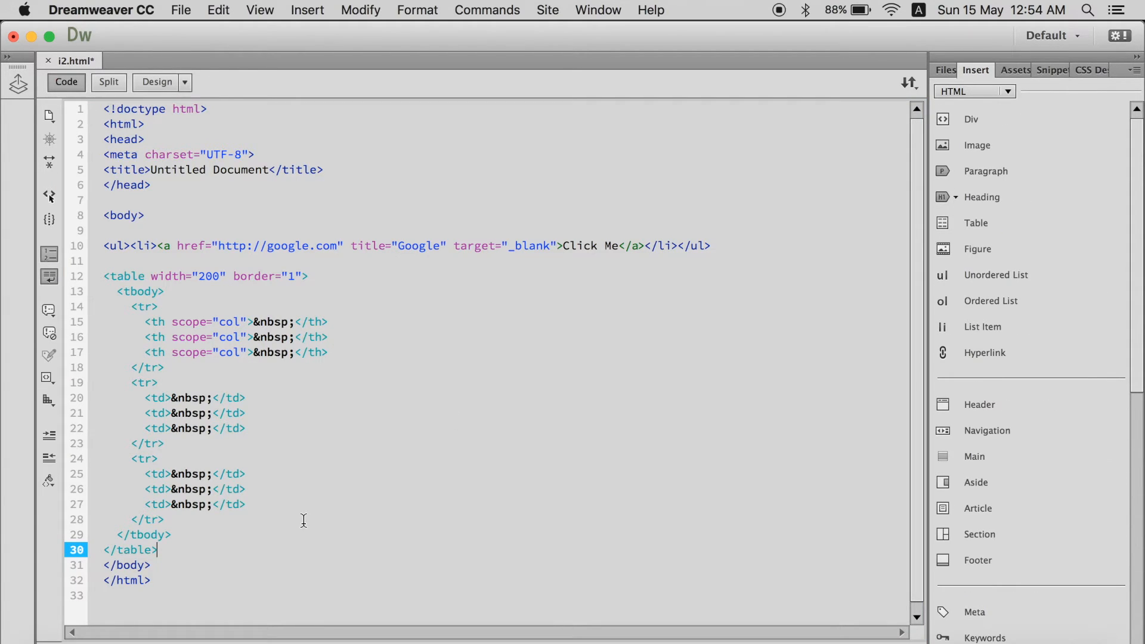
Add blank lines after the closing table tag.
{"action": "key", "text": "Return"}
{"action": "key", "text": "Return"}
{"action": "key", "text": "Return"}
{"action": "key", "text": "Up"}
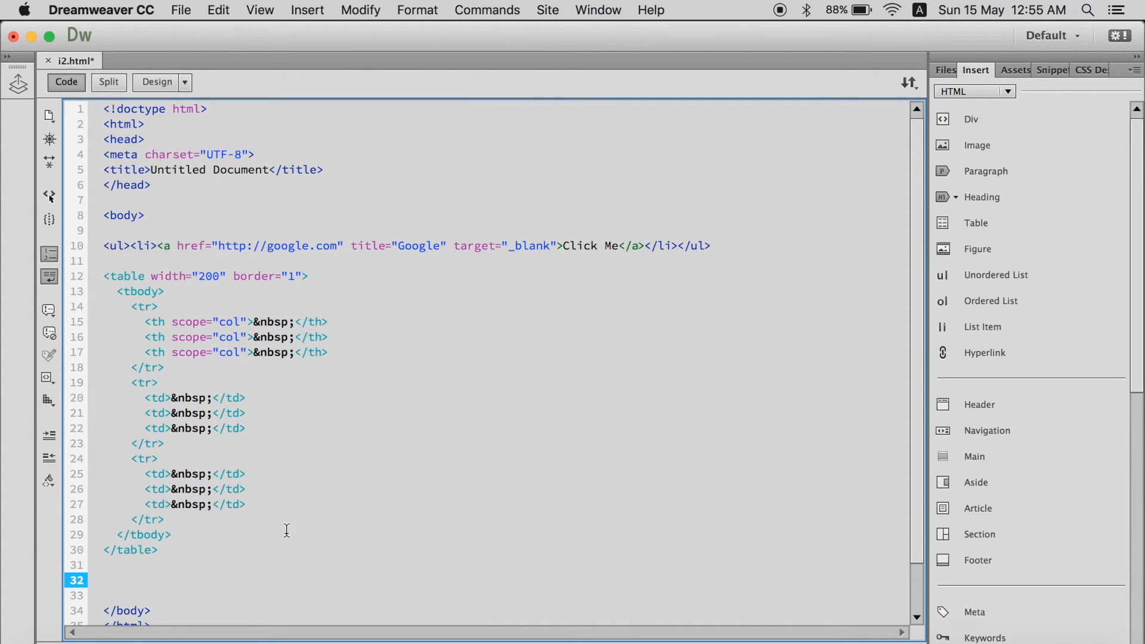
Insert the Bootstrap Alert - Danger snippet from Bootstrap_Snippets > Alerts below the table.
{"action": "left_click", "coordinate": [1054, 70]}
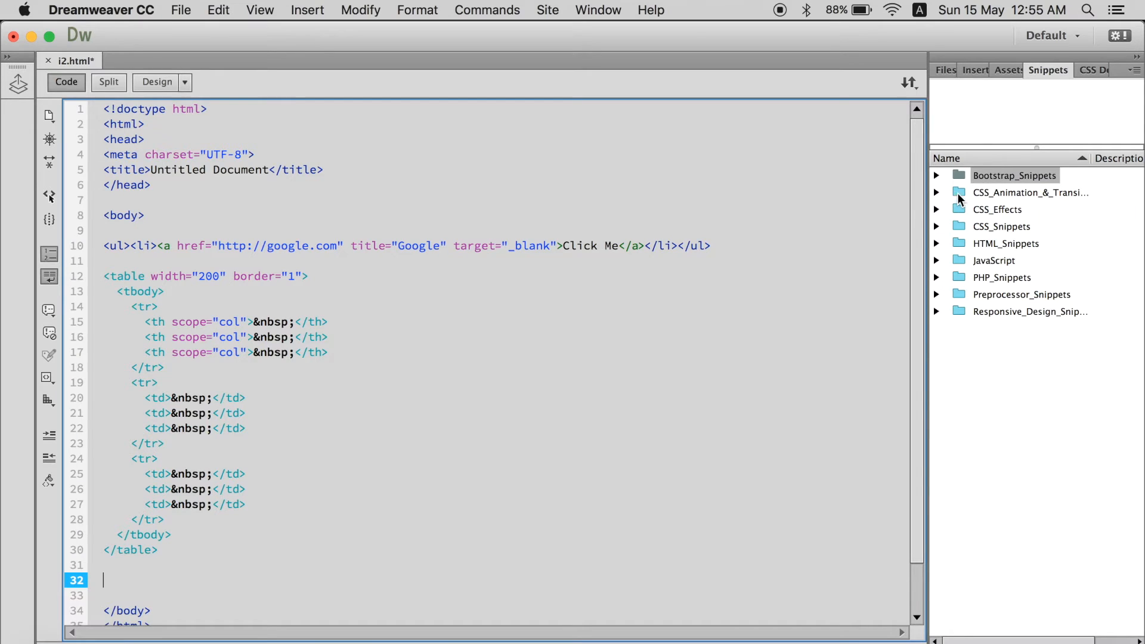
{"action": "left_click", "coordinate": [936, 176]}
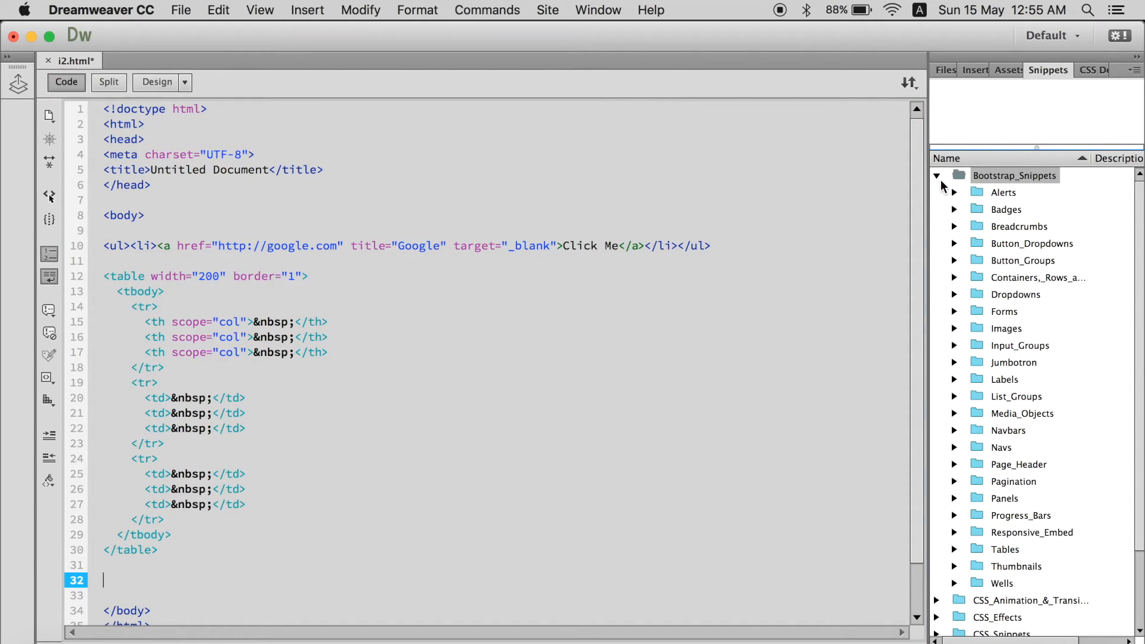
{"action": "scroll", "coordinate": [1001, 282], "scroll_direction": "down", "scroll_amount": 4}
{"action": "scroll", "coordinate": [1000, 282], "scroll_direction": "up", "scroll_amount": 3}
{"action": "scroll", "coordinate": [964, 247], "scroll_direction": "down", "scroll_amount": 4}
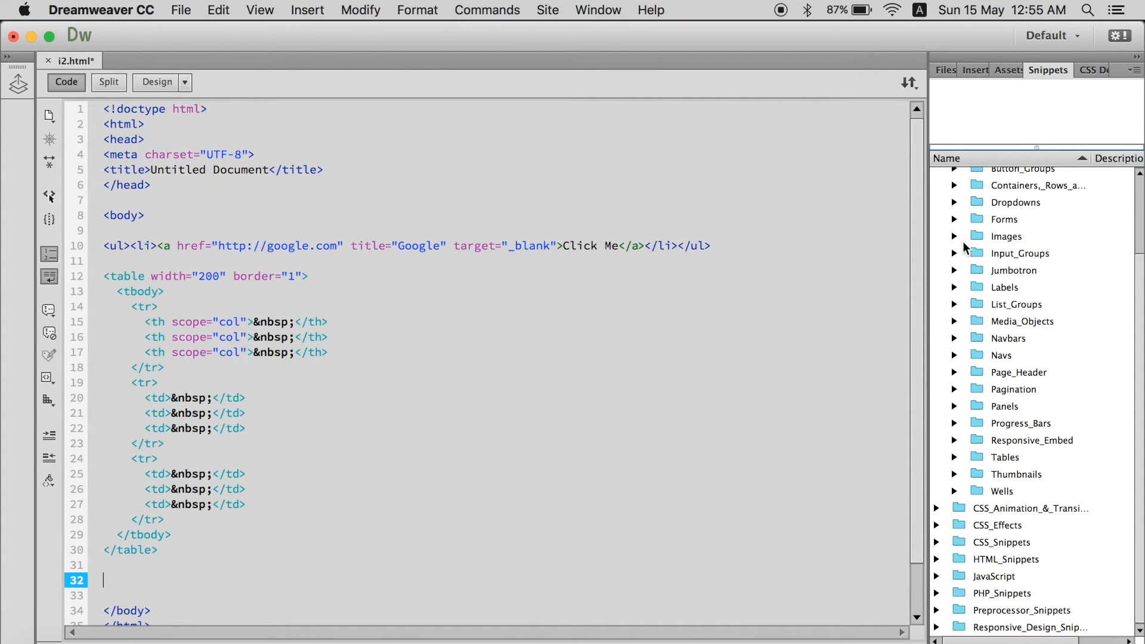
{"action": "scroll", "coordinate": [965, 247], "scroll_direction": "up", "scroll_amount": 4}
{"action": "left_click", "coordinate": [954, 192]}
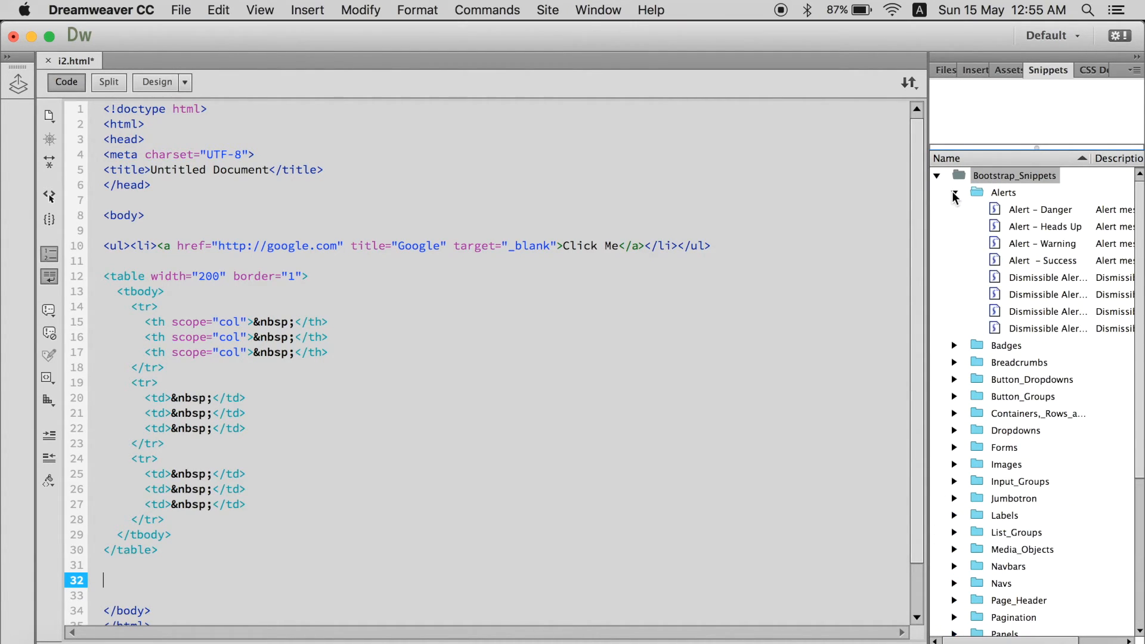
{"action": "double_click", "coordinate": [995, 213]}
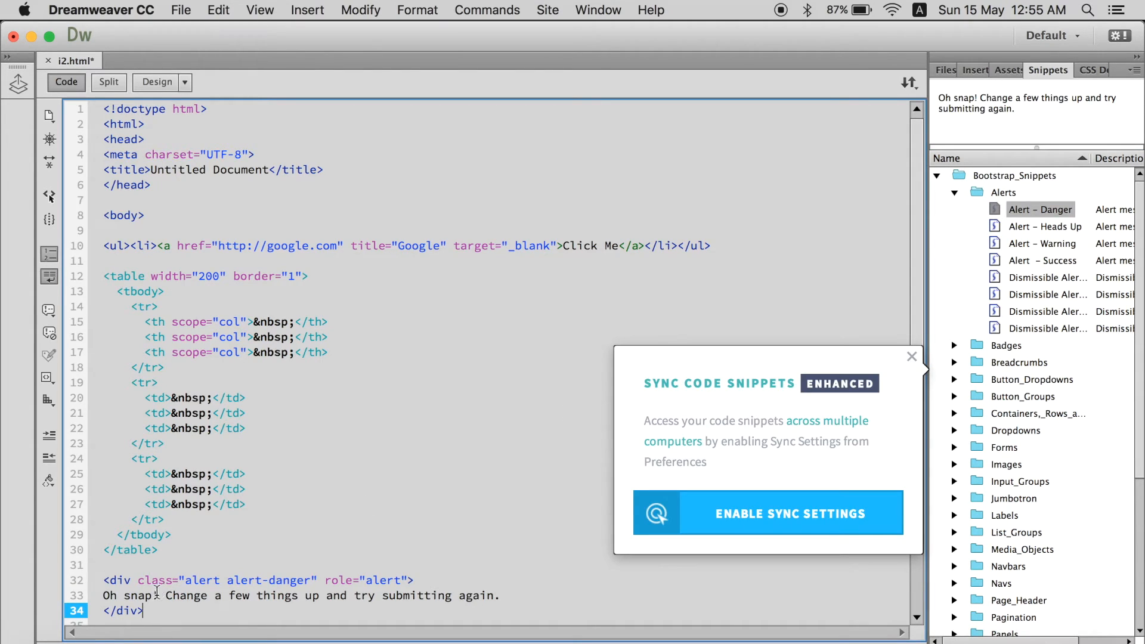
Dismiss the snippet sync notice, save i2.html and reach File > Preview in Browser.
{"action": "left_click", "coordinate": [147, 595]}
{"action": "scroll", "coordinate": [280, 462], "scroll_direction": "down", "scroll_amount": 3}
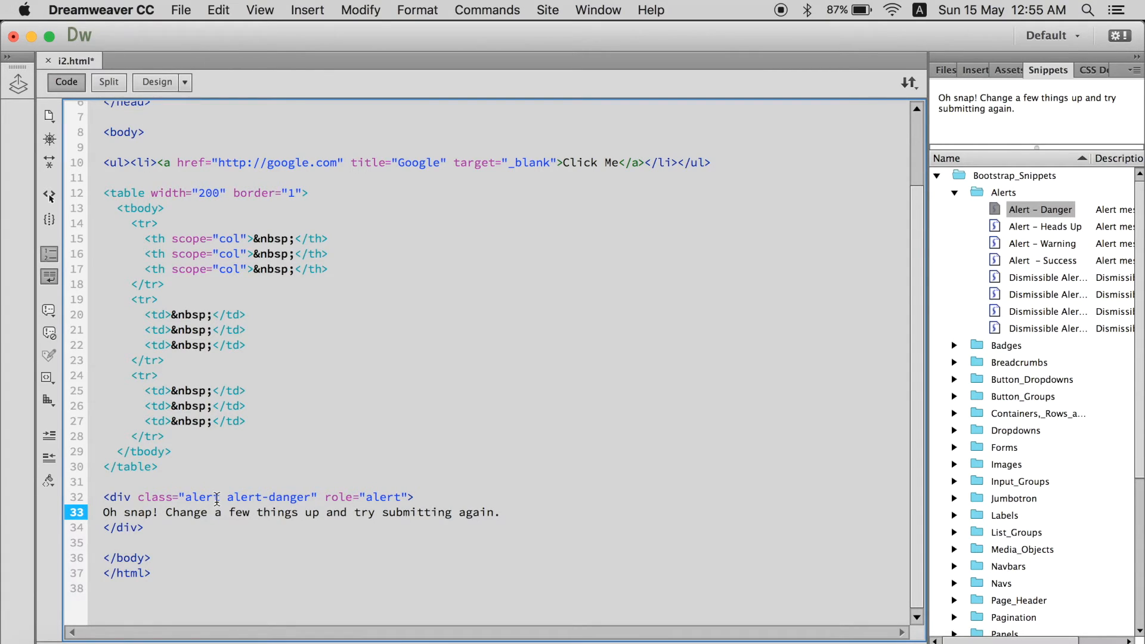
{"action": "left_click", "coordinate": [180, 10]}
{"action": "mouse_move", "coordinate": [236, 312]}
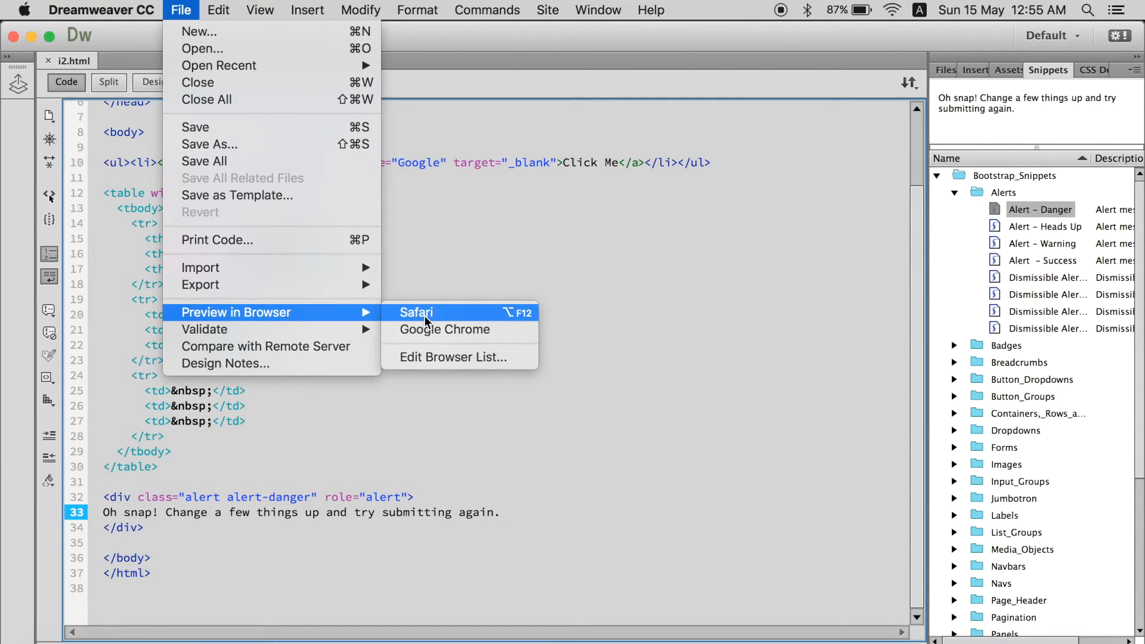
View the page in Safari, select the Oh snap! alert text, then return to the Dreamweaver code.
{"action": "left_click", "coordinate": [424, 316]}
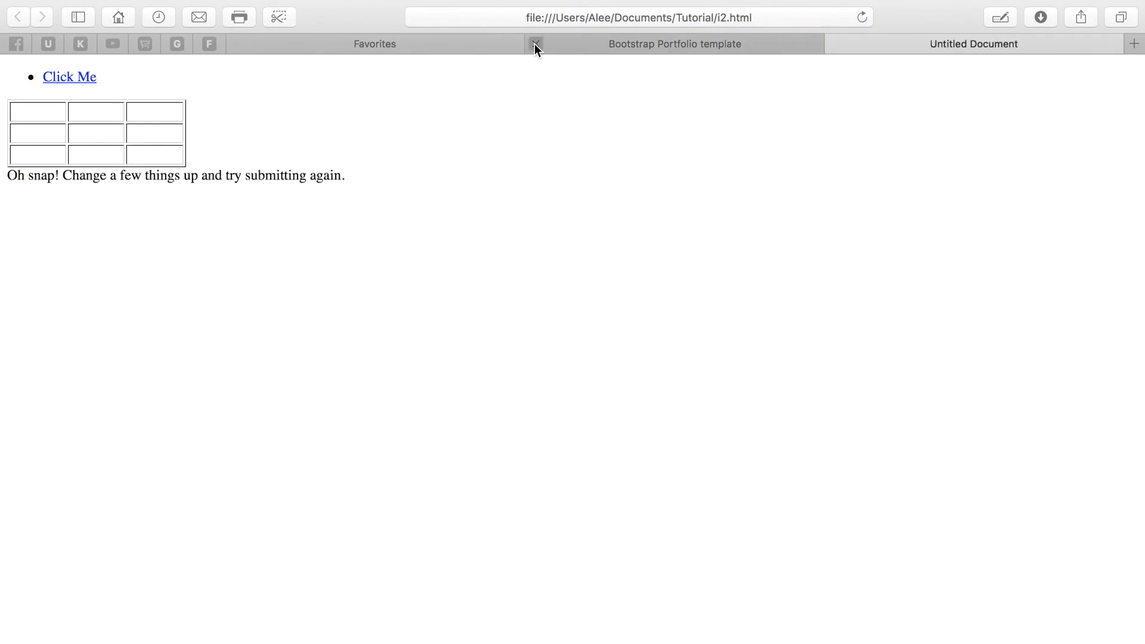
{"action": "left_click", "coordinate": [536, 44]}
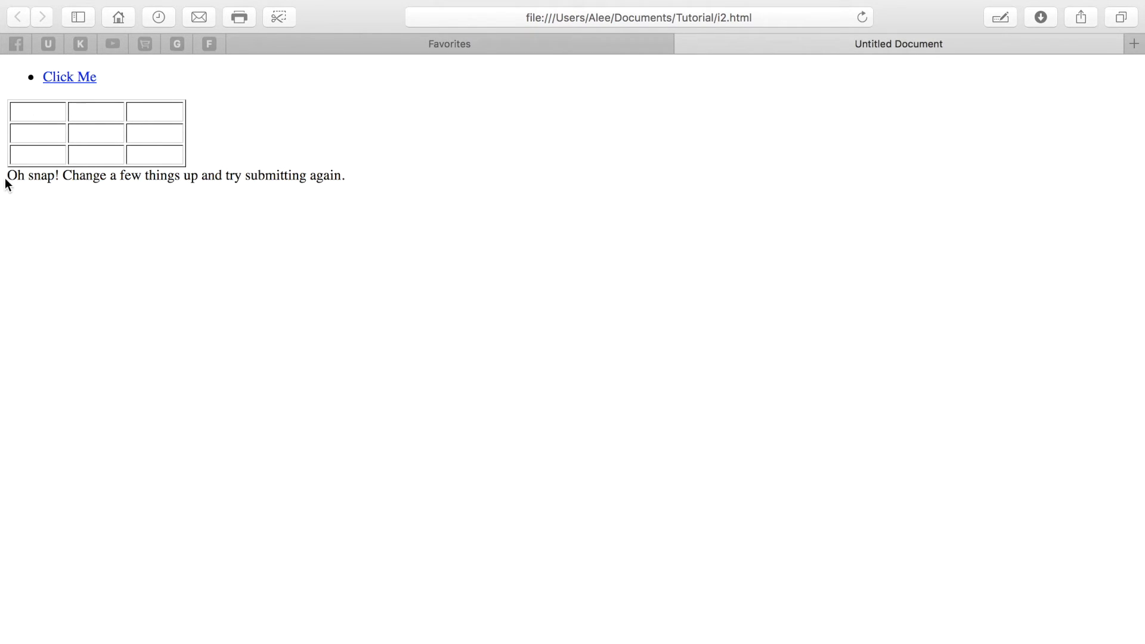
{"action": "left_click_drag", "start_coordinate": [8, 178], "coordinate": [533, 187]}
{"action": "key", "text": "ctrl+shift+l"}
{"action": "key", "text": "cmd+shift+l"}
{"action": "key", "text": "super+Tab"}
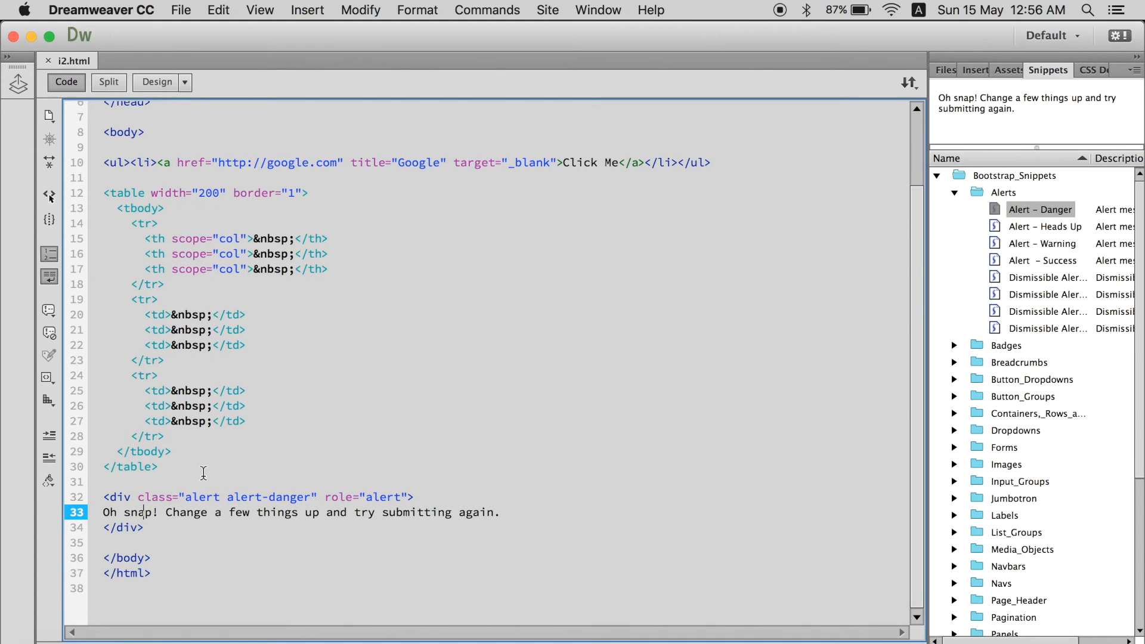
{"action": "key", "text": "ctrl+Right"}
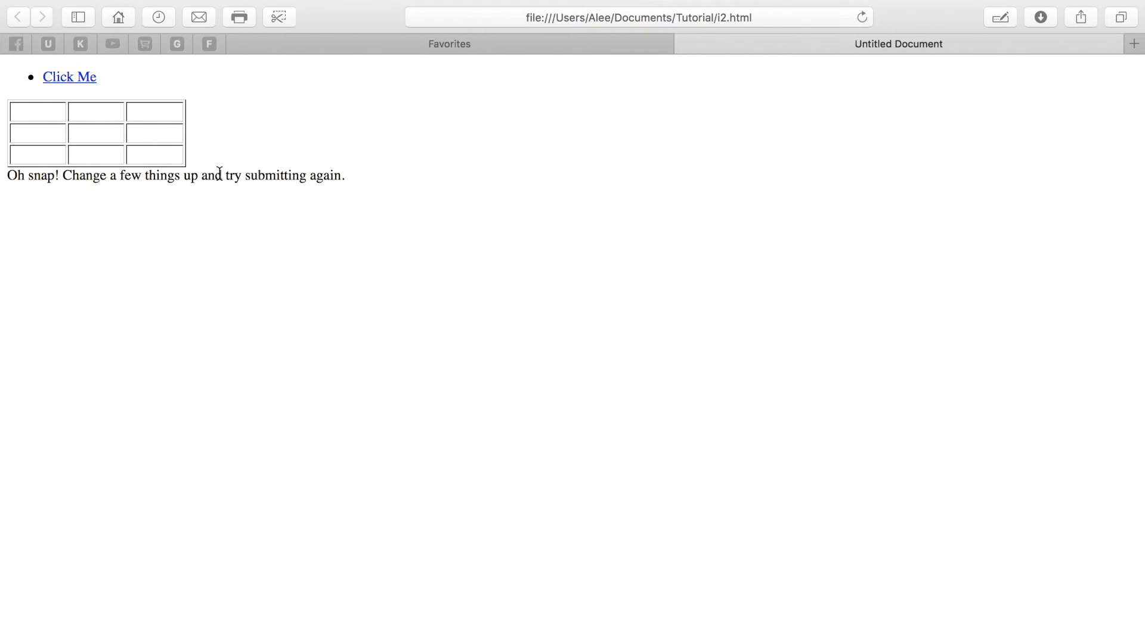
{"action": "key", "text": "ctrl+Left"}
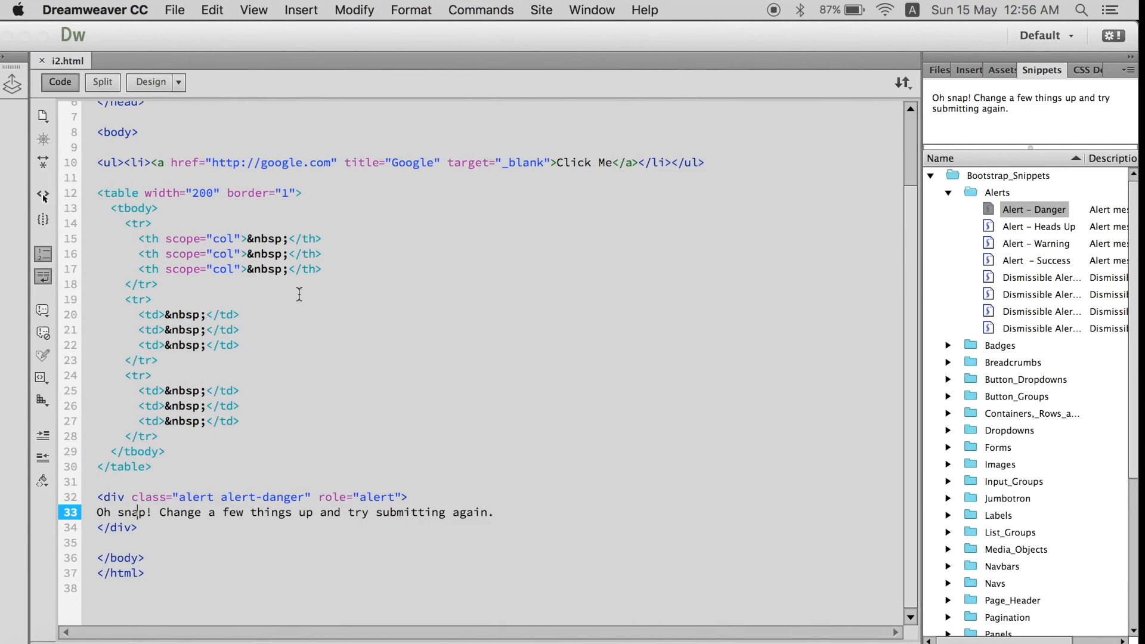
Show the CSS Designer, toggling between Current and All style rules.
{"action": "left_click", "coordinate": [1067, 73]}
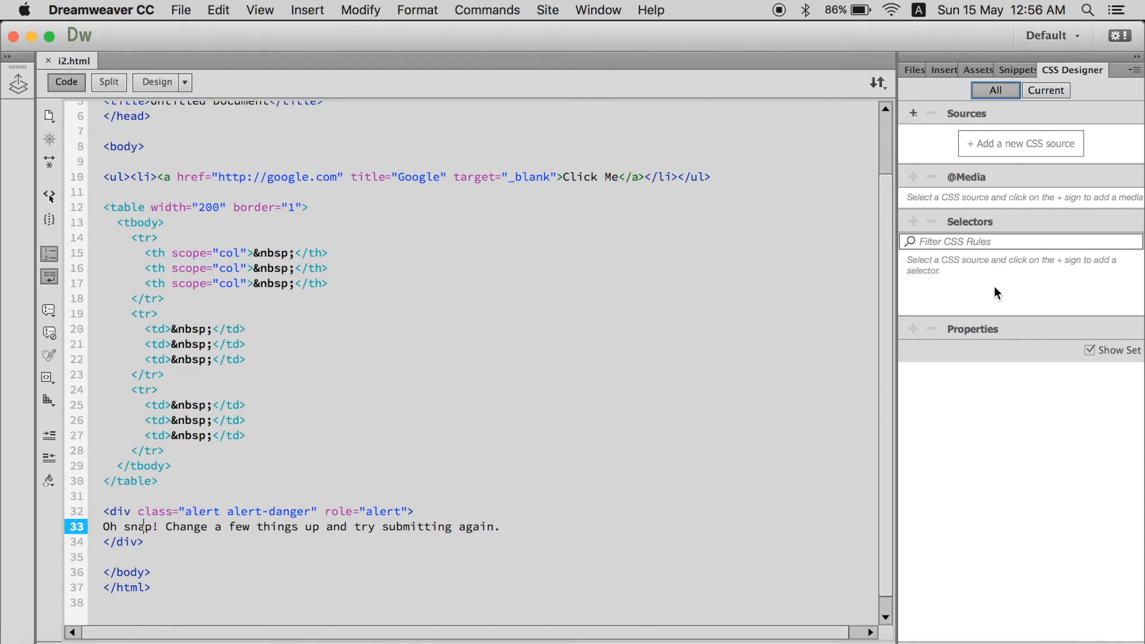
{"action": "left_click", "coordinate": [1044, 95]}
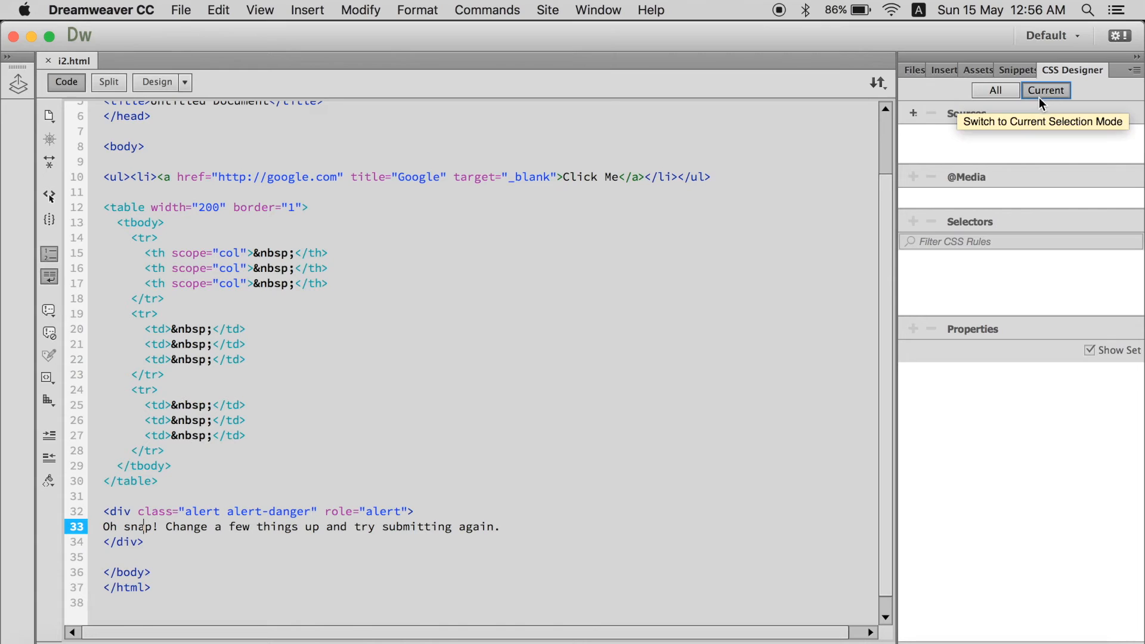
{"action": "left_click", "coordinate": [1009, 94]}
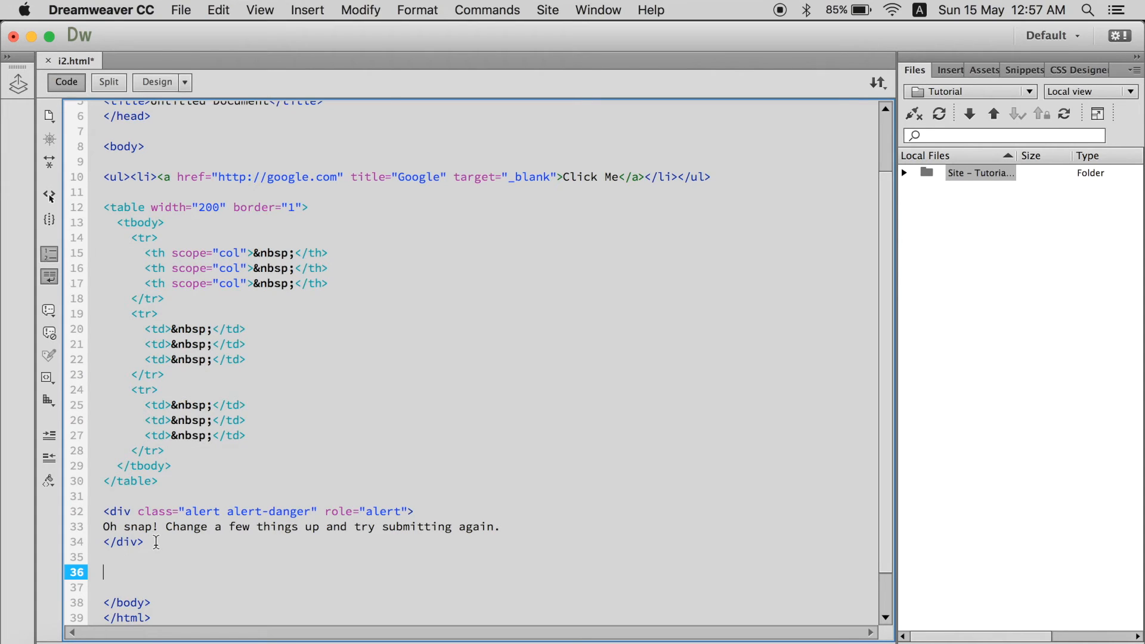
{"action": "type", "text": "div."}
{"action": "type", "text": "top"}
Expand the Emmet abbreviation div.top into <div class="top"></div> on line 36.
{"action": "key", "text": "Tab"}
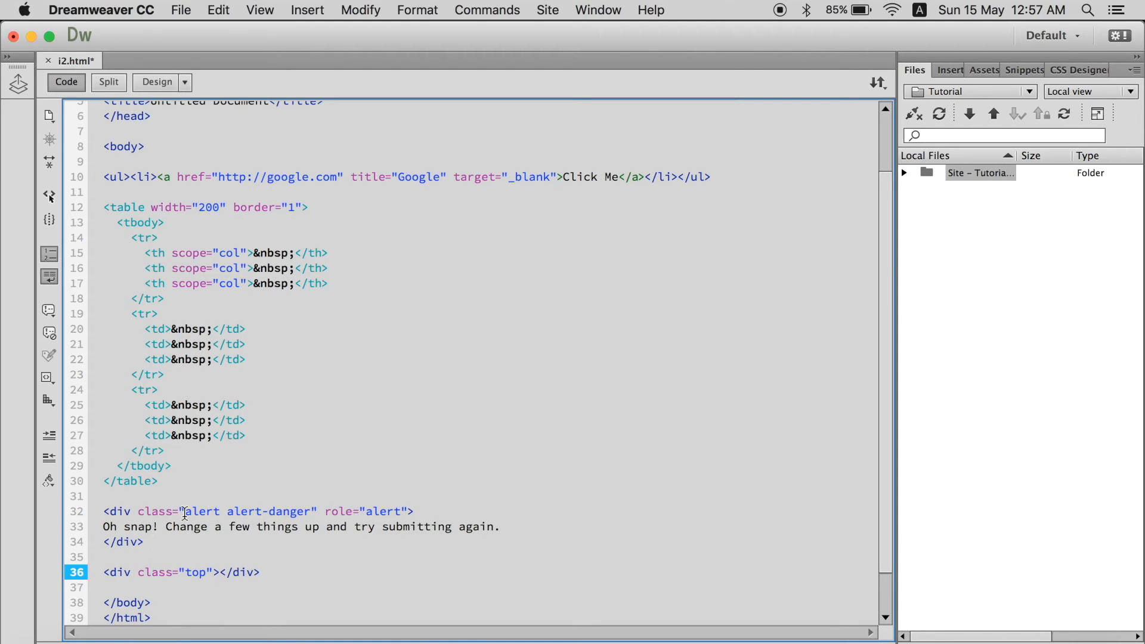
{"action": "scroll", "coordinate": [179, 509], "scroll_direction": "up", "scroll_amount": 5}
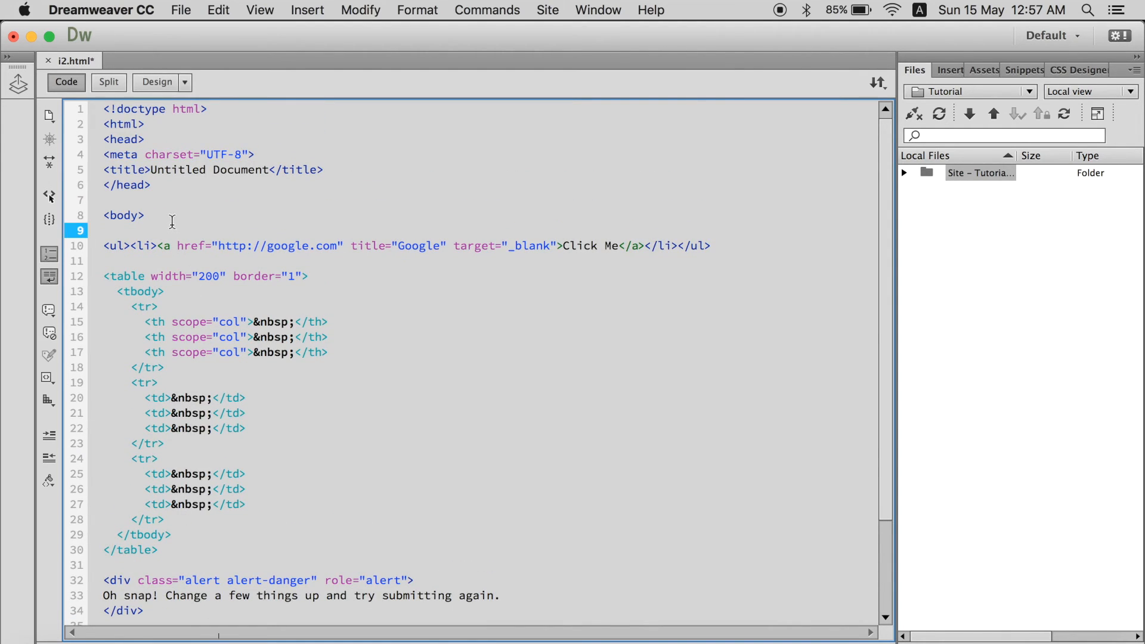
{"action": "left_click", "coordinate": [259, 9]}
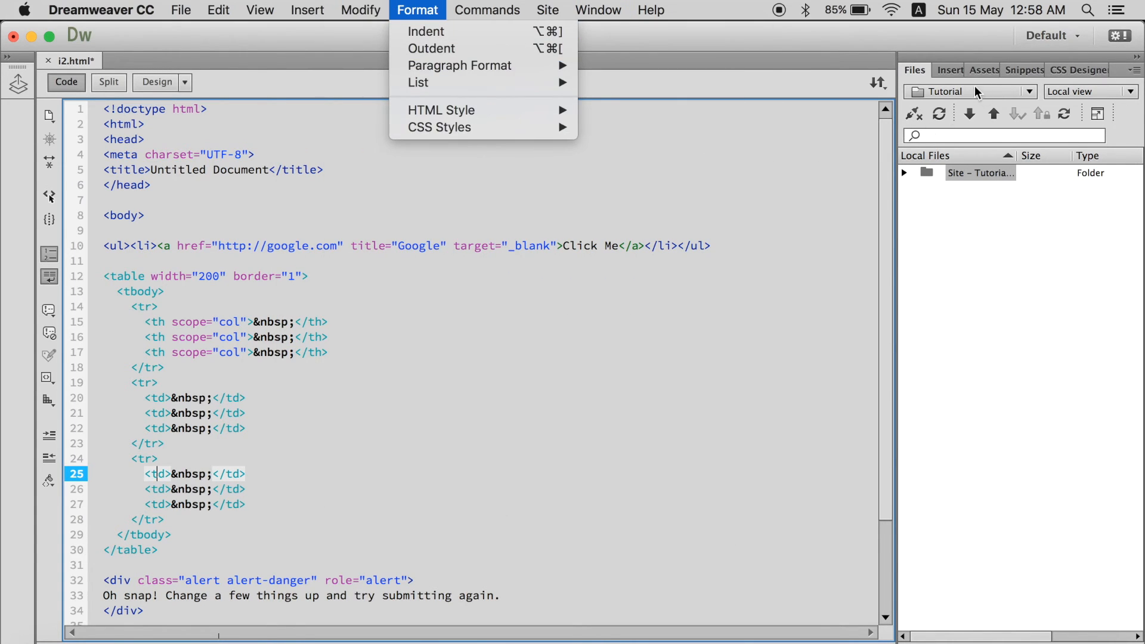
Browse the Insert panel and menu, then move up to the alert message line.
{"action": "left_click", "coordinate": [948, 70]}
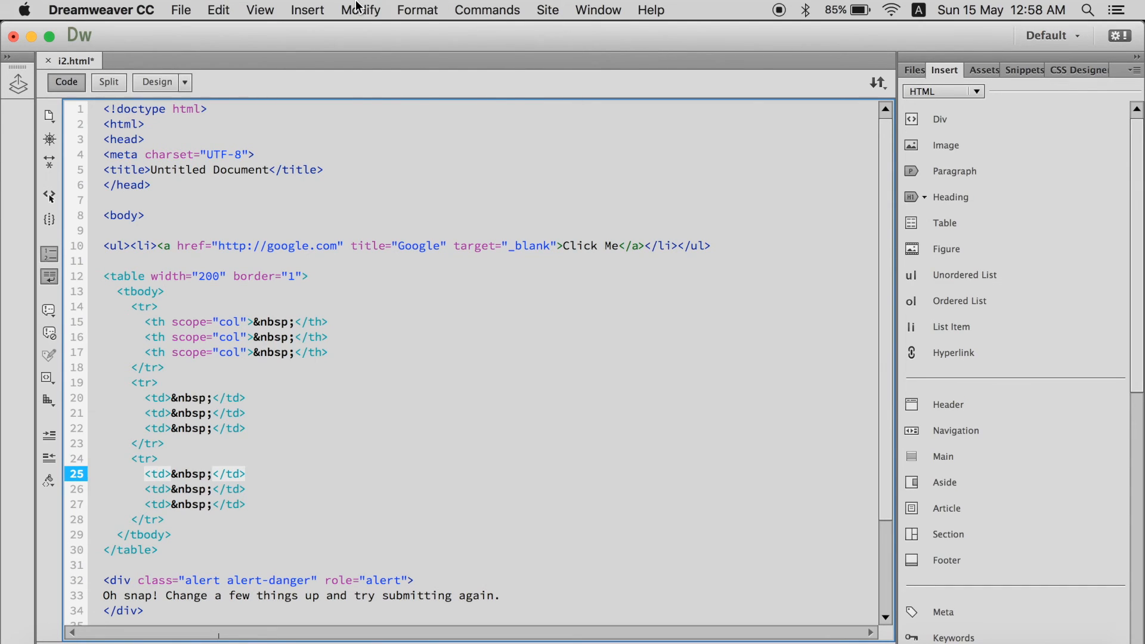
{"action": "left_click", "coordinate": [307, 9]}
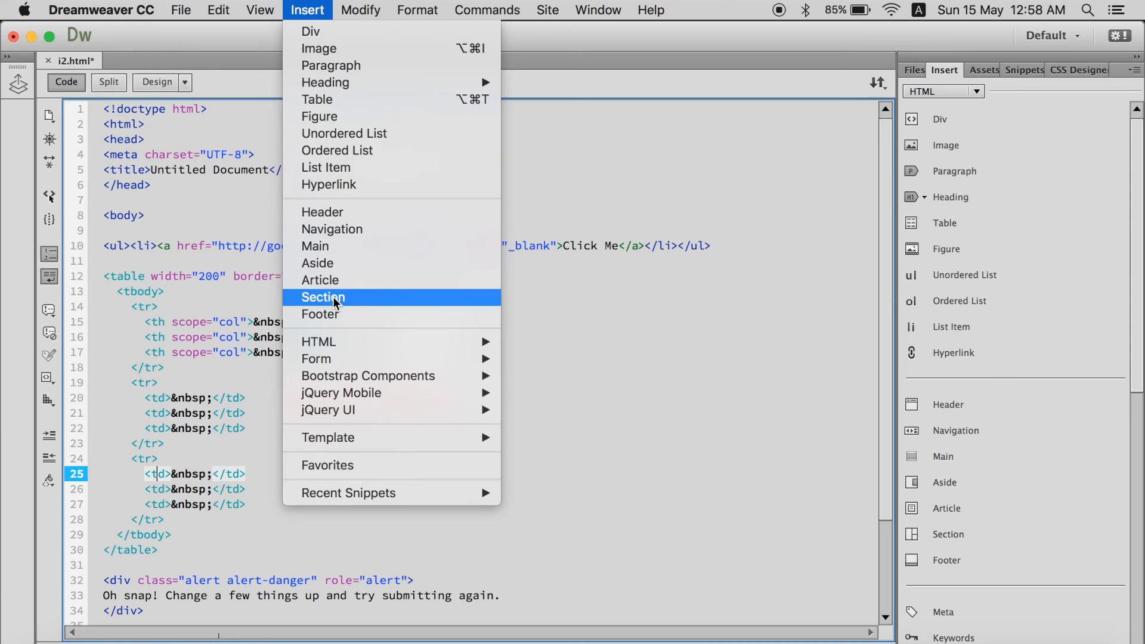
{"action": "mouse_move", "coordinate": [417, 10]}
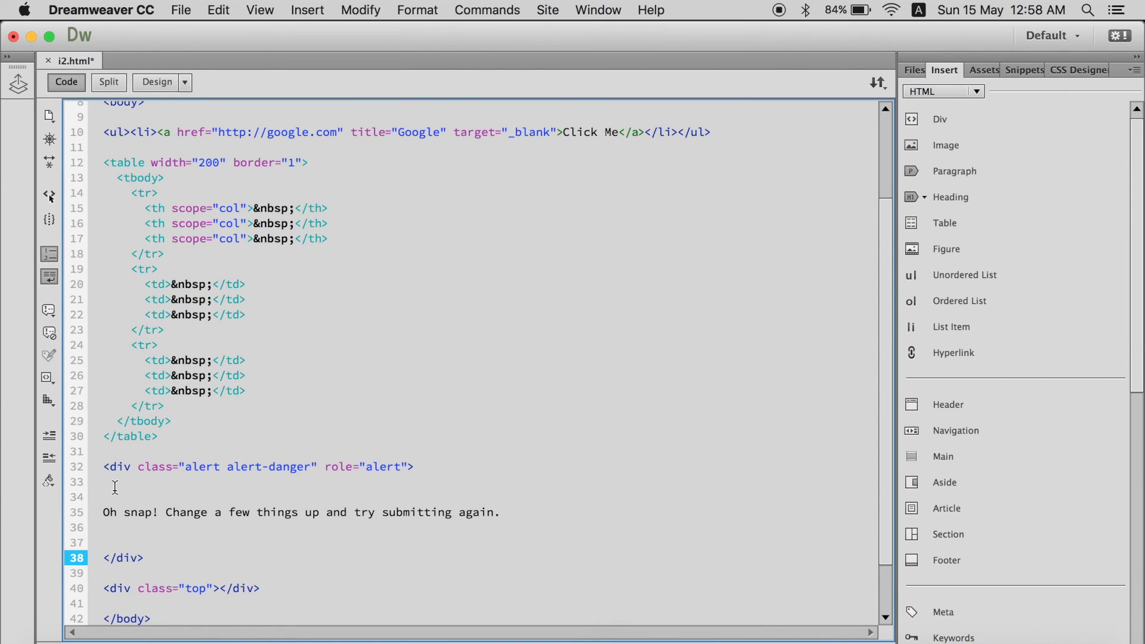
{"action": "key", "text": "Up"}
{"action": "key", "text": "Up"}
{"action": "key", "text": "Up"}
Apply an HTML comment at the message line, then delete the empty comment marker.
{"action": "left_click", "coordinate": [49, 311]}
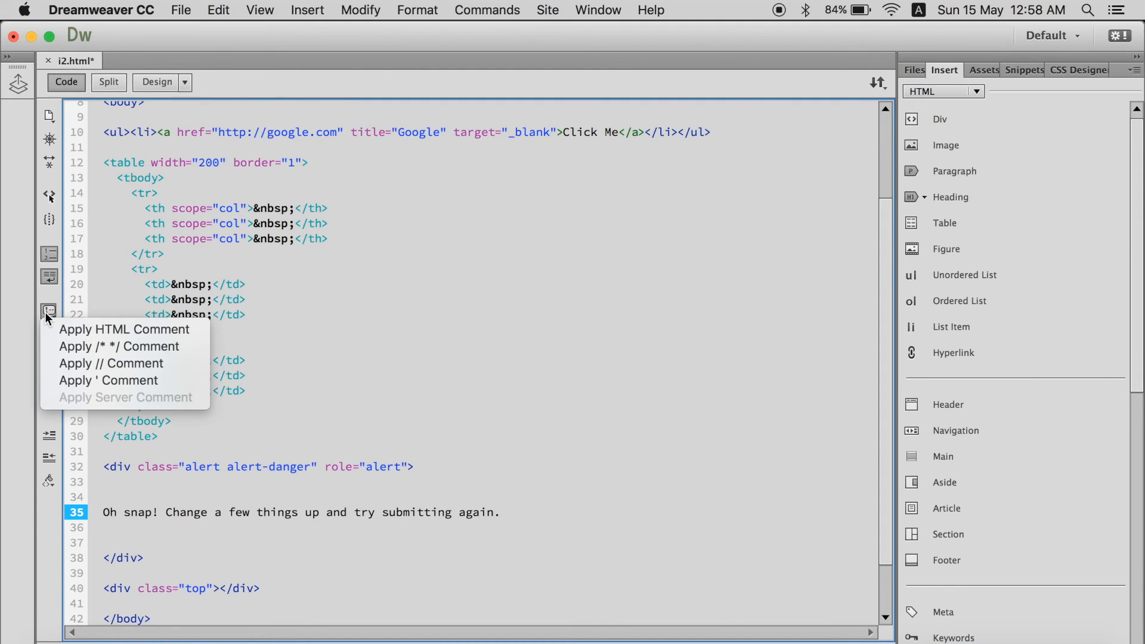
{"action": "left_click", "coordinate": [81, 329]}
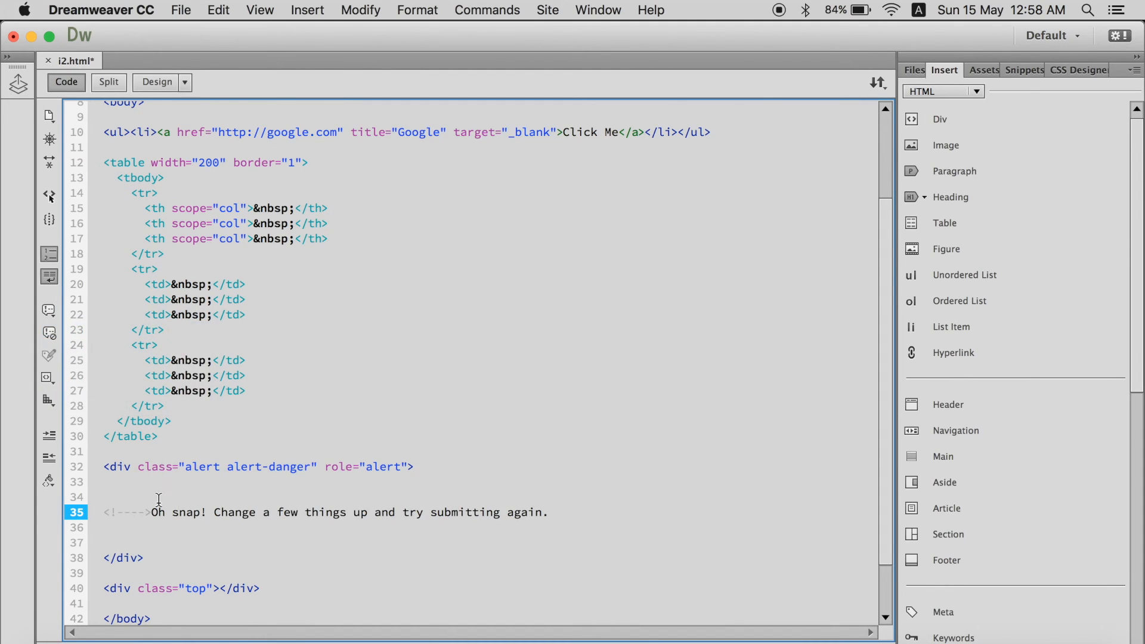
{"action": "left_click_drag", "start_coordinate": [106, 512], "coordinate": [150, 513]}
{"action": "key", "text": "BackSpace"}
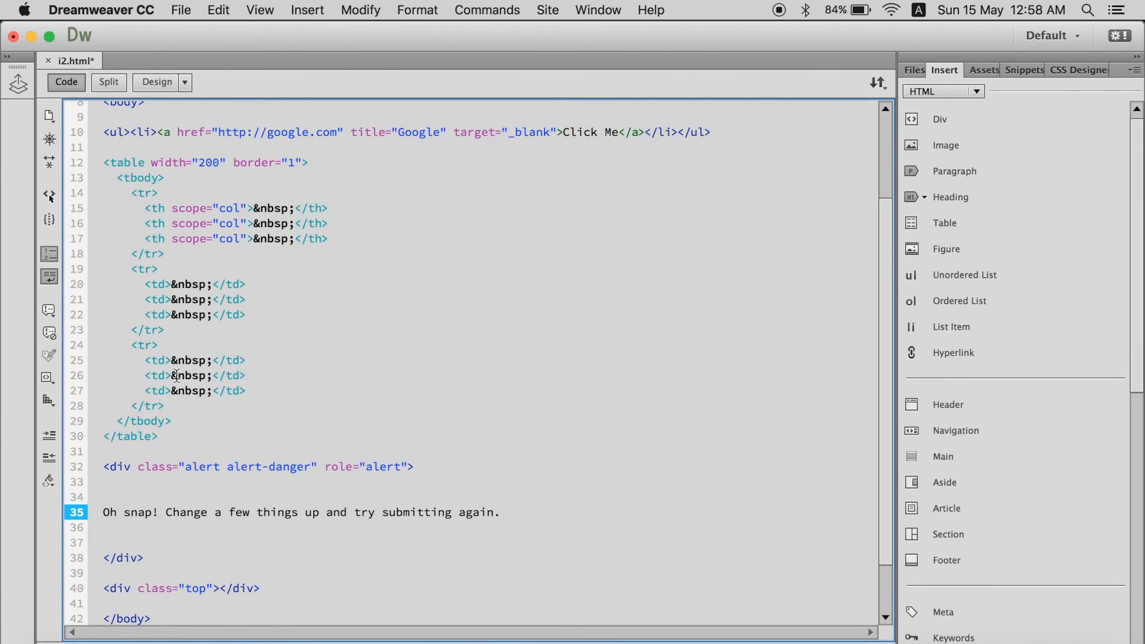
Select the table block on lines 12–30 and wrap it in an HTML comment.
{"action": "left_click", "coordinate": [105, 162]}
{"action": "left_click_drag", "start_coordinate": [104, 162], "coordinate": [159, 437]}
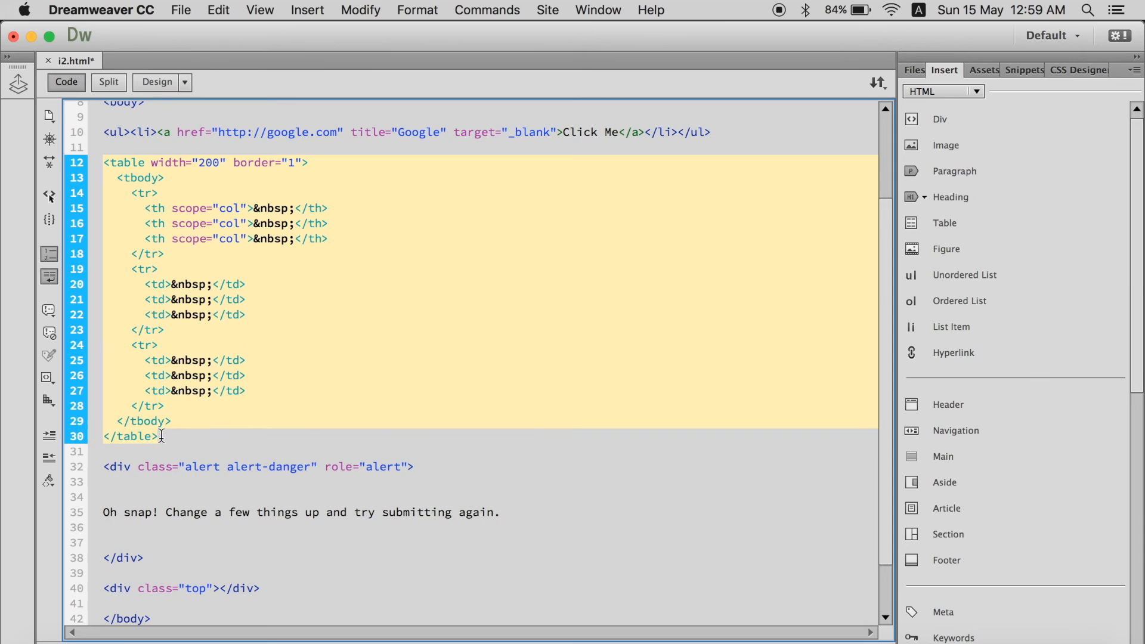
{"action": "left_click", "coordinate": [48, 311]}
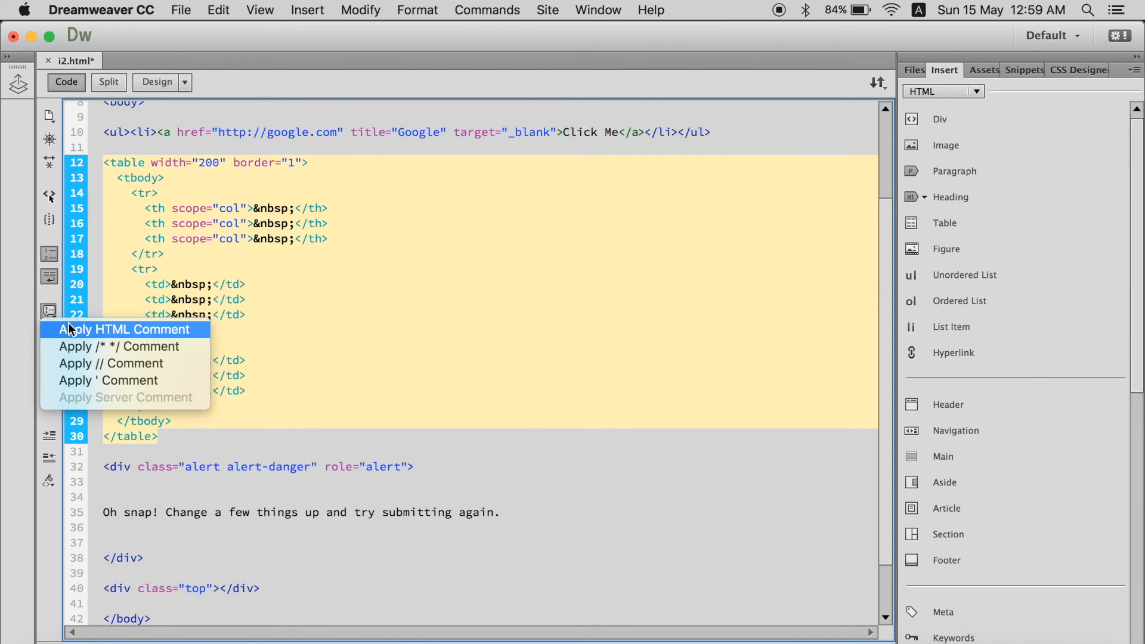
{"action": "left_click", "coordinate": [117, 330]}
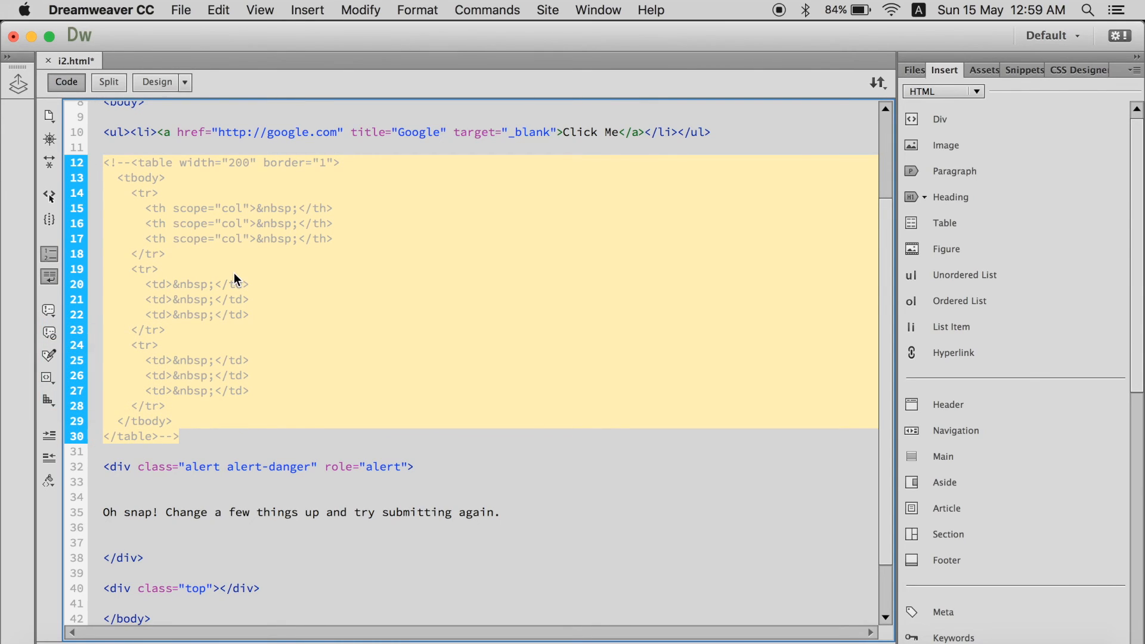
{"action": "left_click", "coordinate": [134, 193]}
{"action": "scroll", "coordinate": [135, 193], "scroll_direction": "up", "scroll_amount": 2}
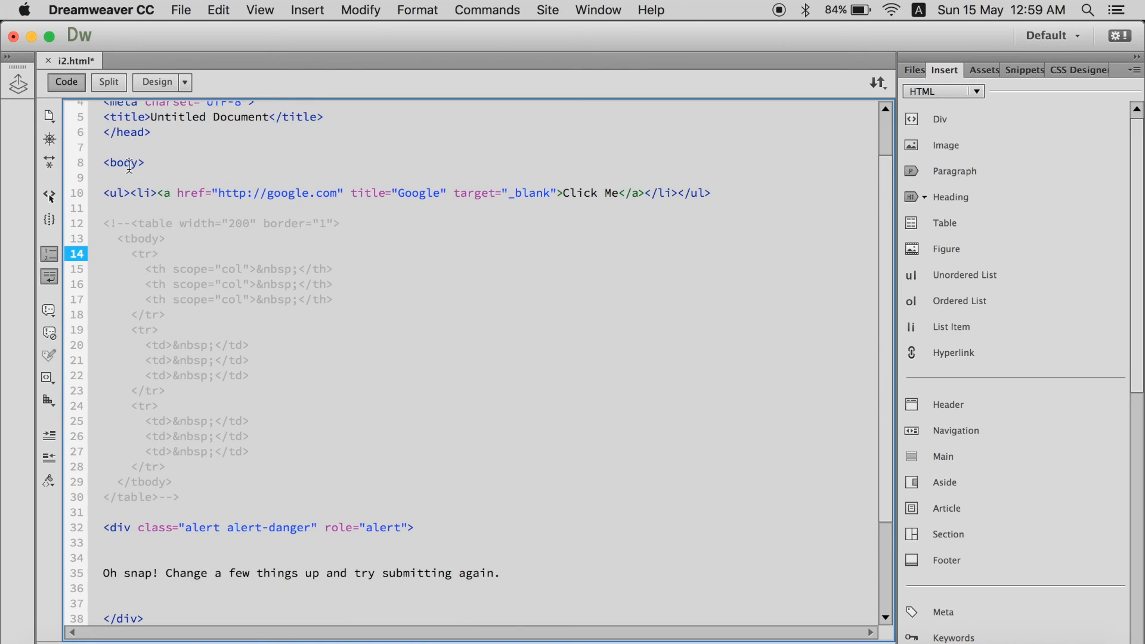
Delete the <!-- and --> markers around the table and save i2.html.
{"action": "mouse_move", "coordinate": [93, 163]}
{"action": "left_click", "coordinate": [94, 163]}
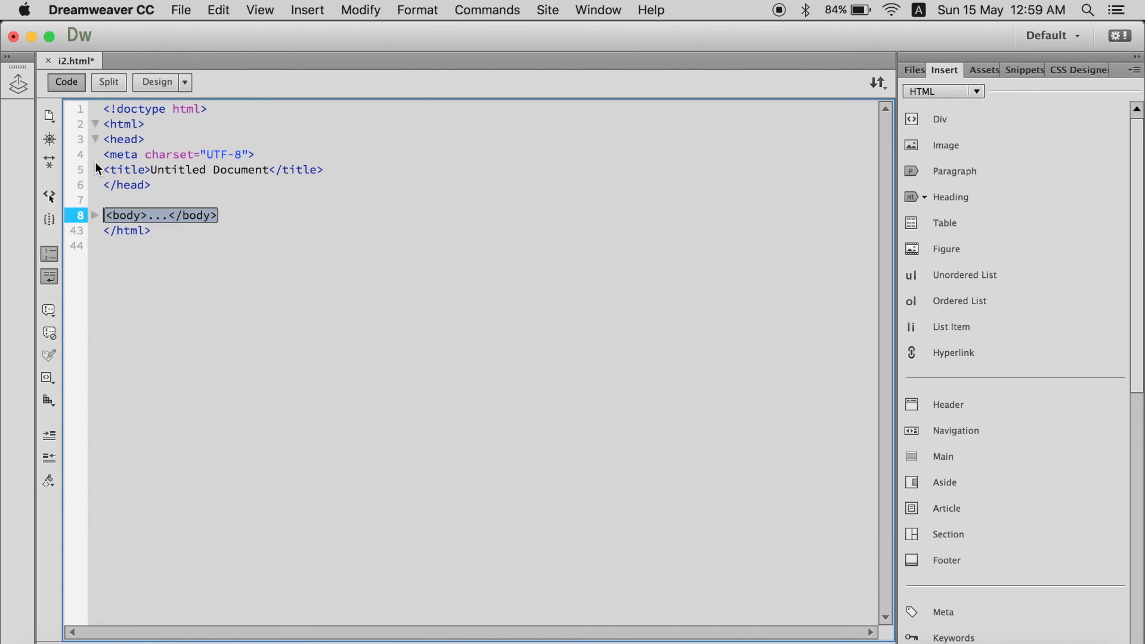
{"action": "left_click", "coordinate": [94, 215]}
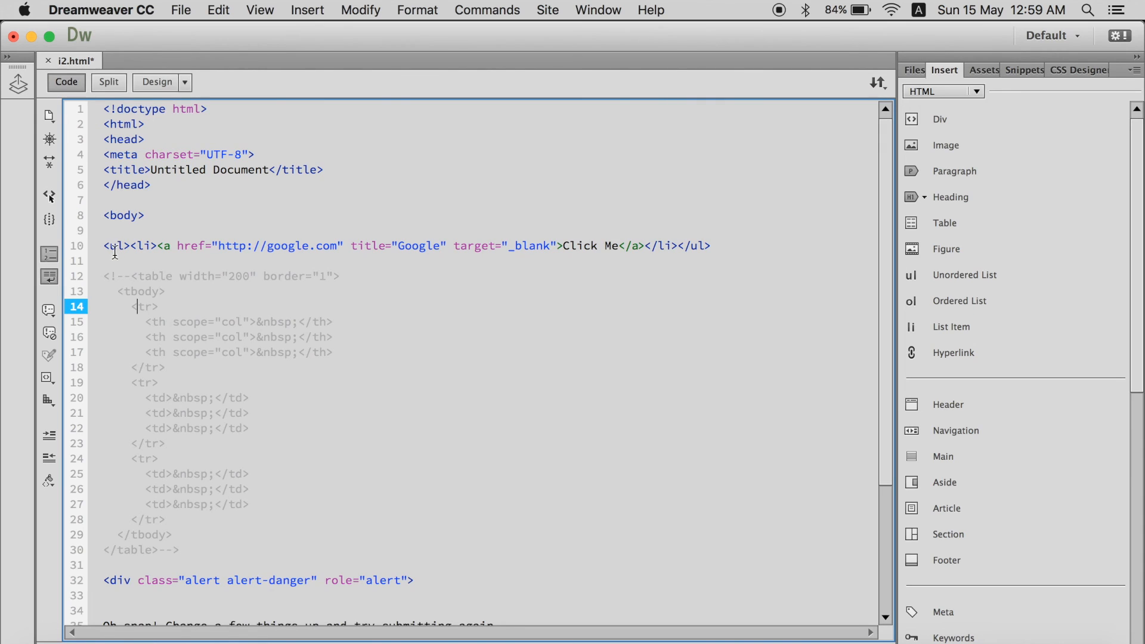
{"action": "left_click_drag", "start_coordinate": [131, 275], "coordinate": [92, 276]}
{"action": "key", "text": "BackSpace"}
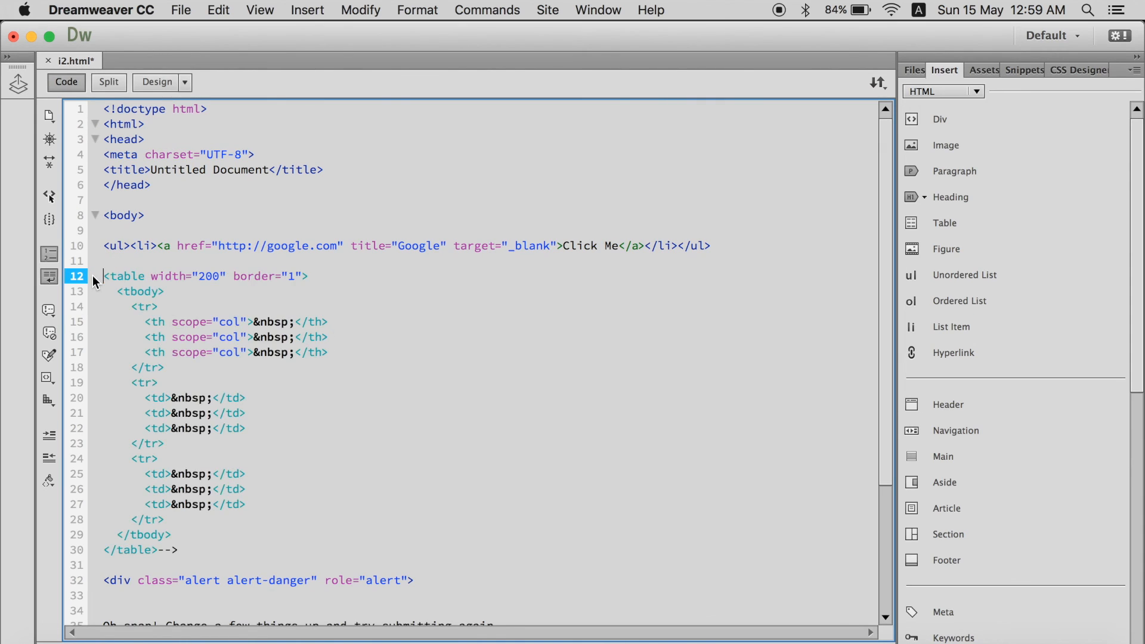
{"action": "left_click", "coordinate": [183, 549]}
{"action": "key", "text": "BackSpace"}
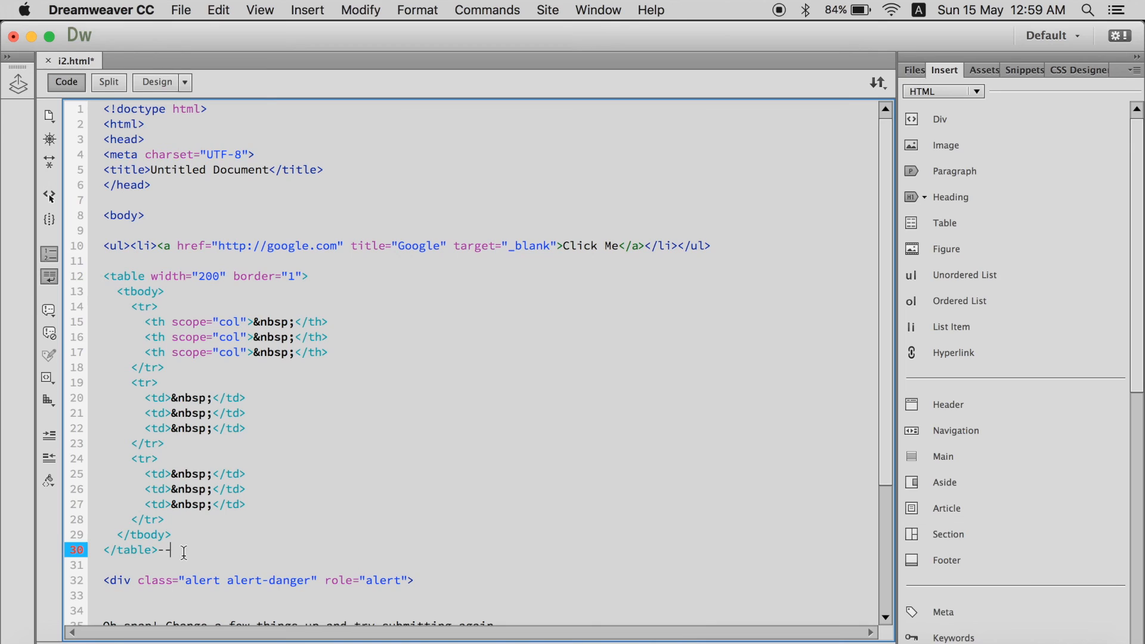
{"action": "key", "text": "BackSpace"}
{"action": "key", "text": "BackSpace"}
{"action": "key", "text": "super+s"}
Fold the table markup on line 12 into a single collapsed line.
{"action": "left_click", "coordinate": [95, 276]}
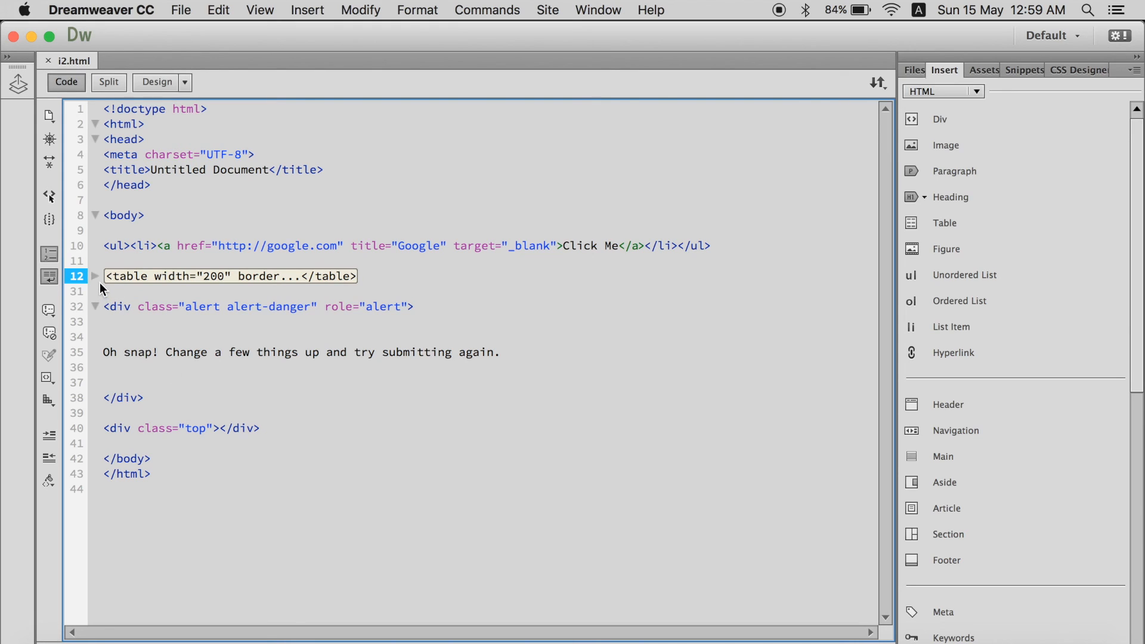
{"action": "left_click", "coordinate": [93, 276]}
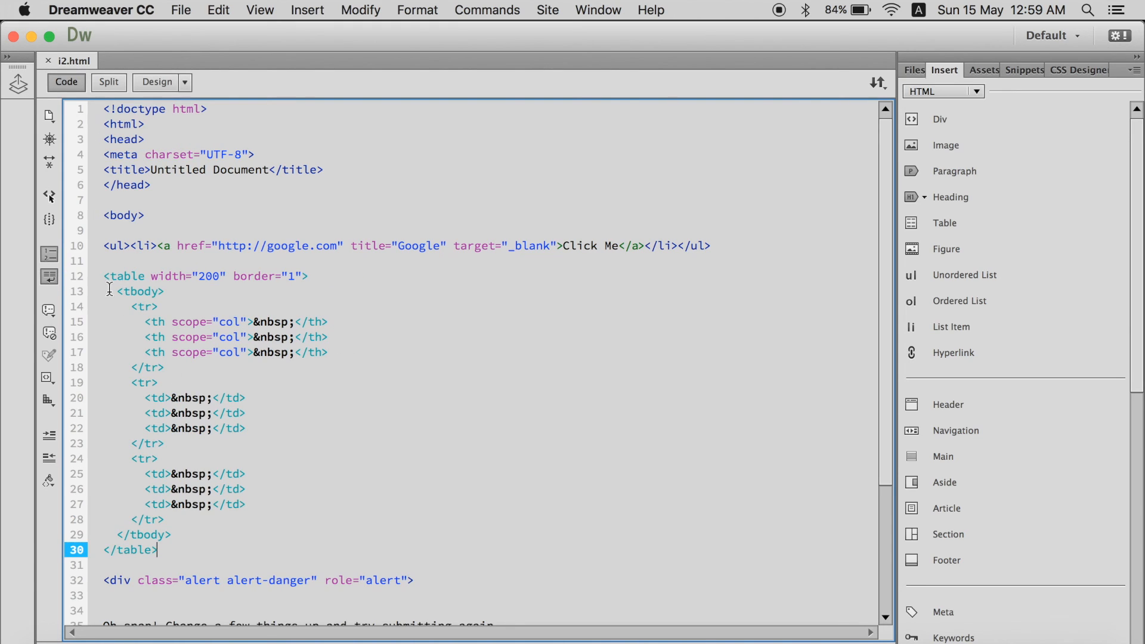
{"action": "left_click", "coordinate": [94, 276]}
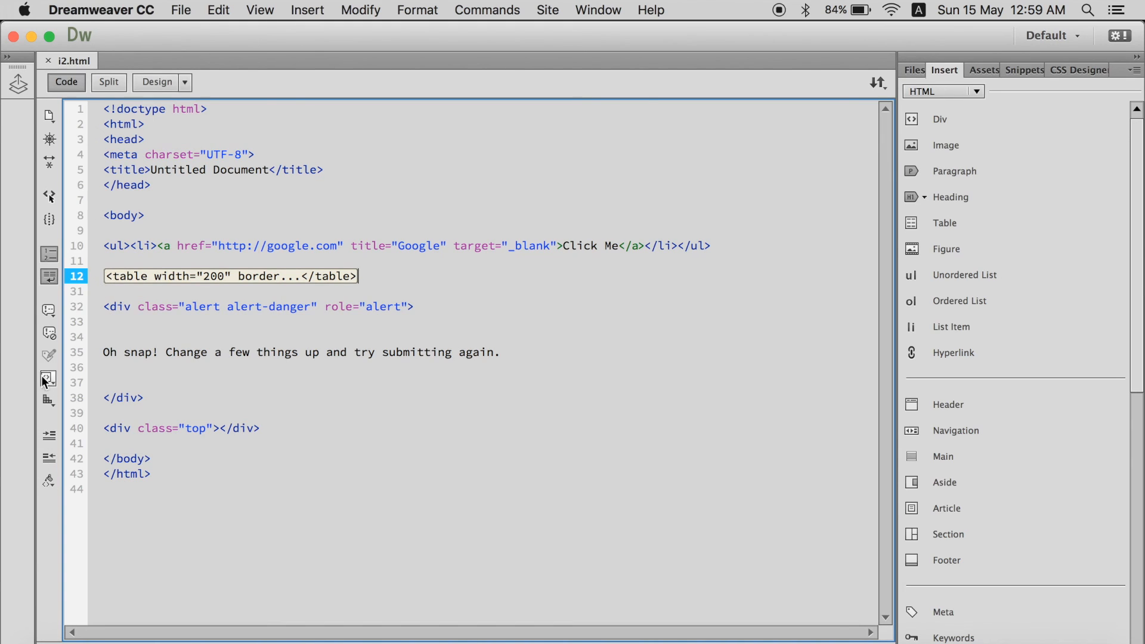
Use a Coding toolbar button, then show the Tutorial site's local files panel.
{"action": "left_click", "coordinate": [50, 195]}
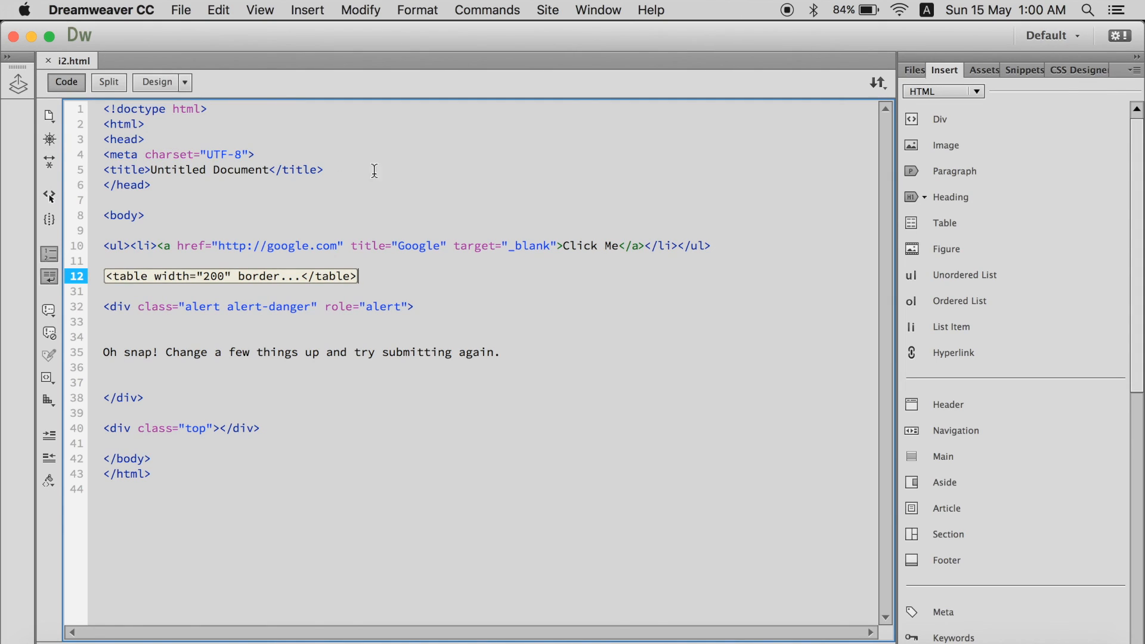
{"action": "left_click", "coordinate": [914, 71]}
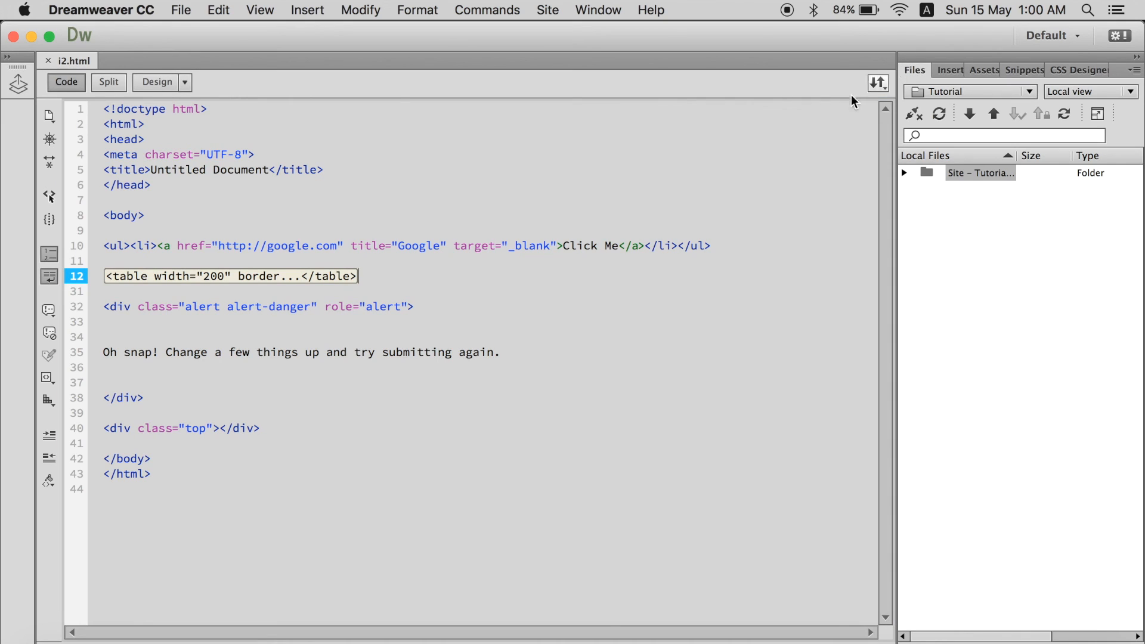